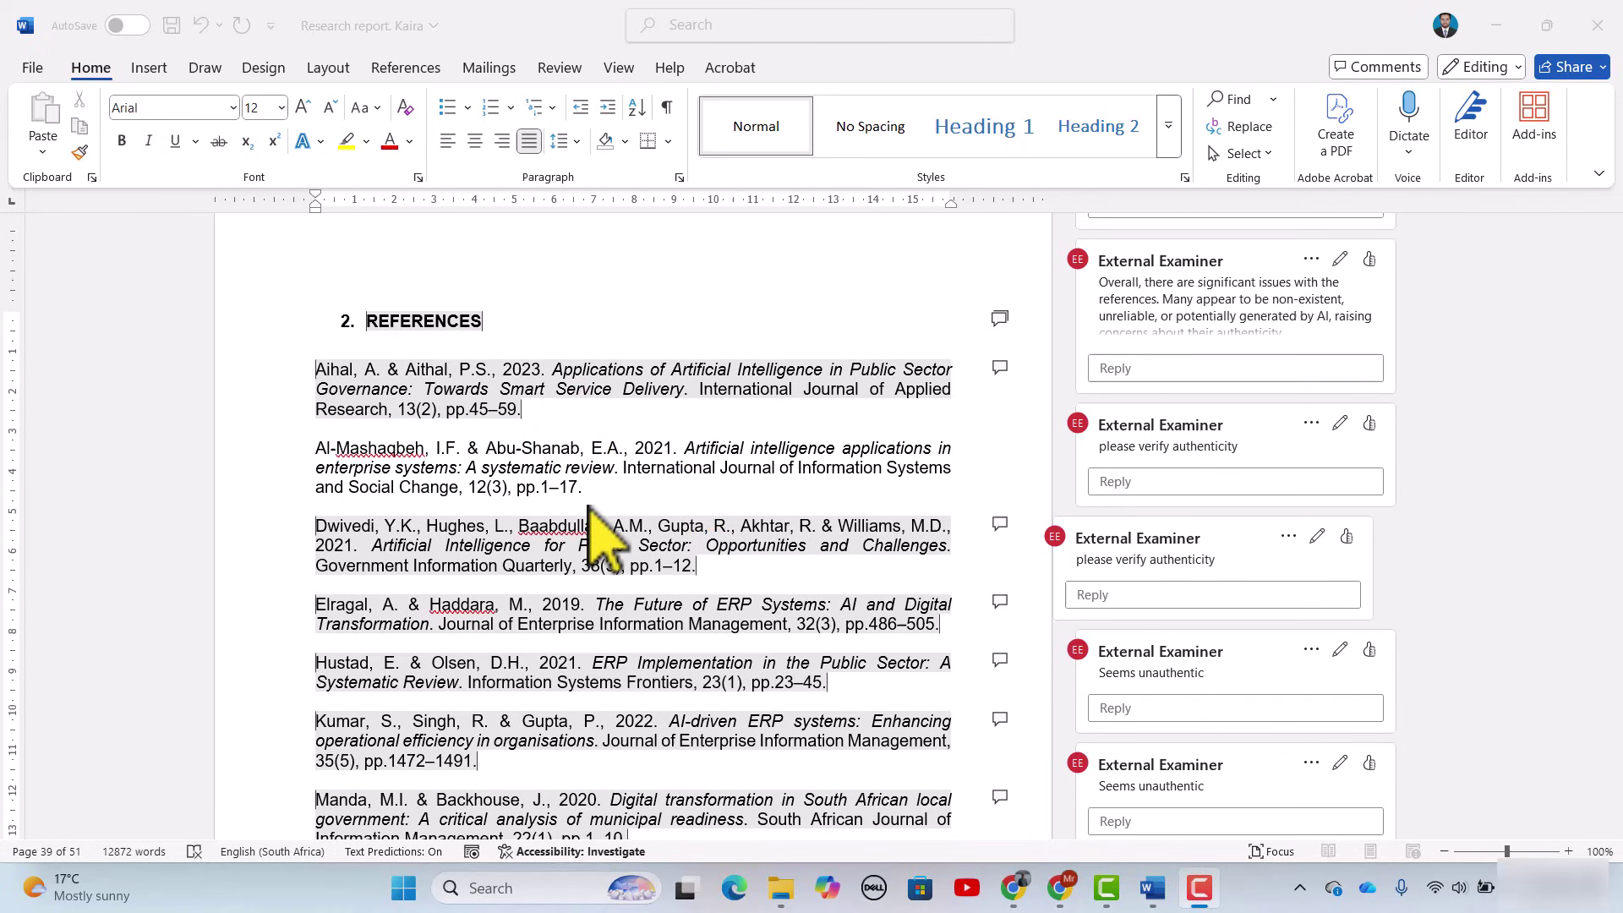
scroll(589, 507, "down", 8)
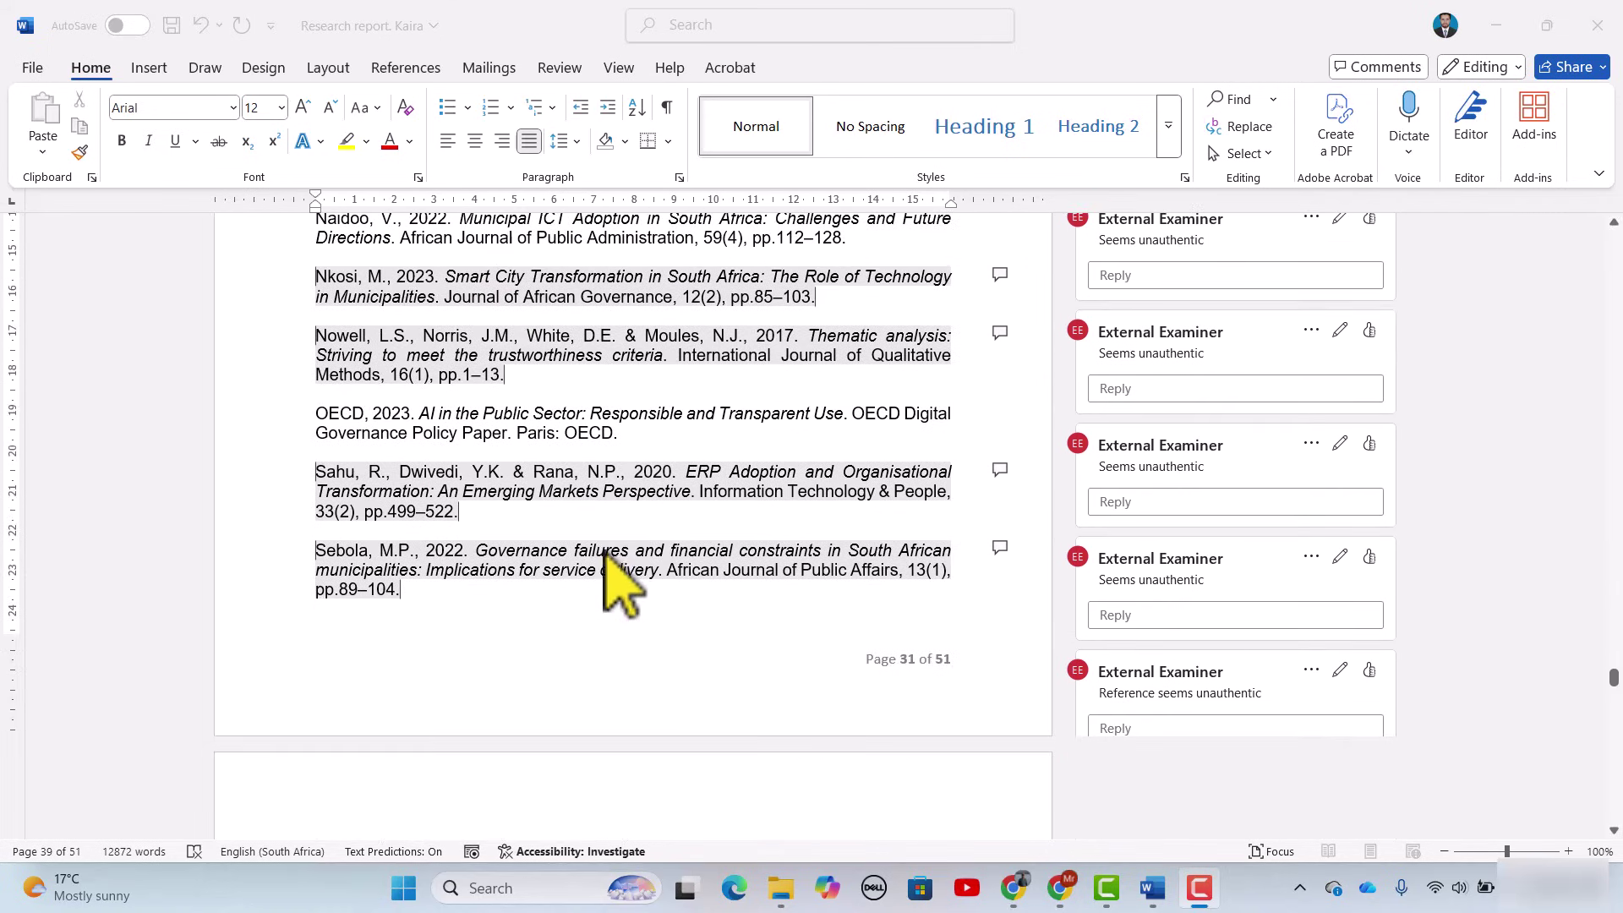
scroll(740, 549, "down", 5)
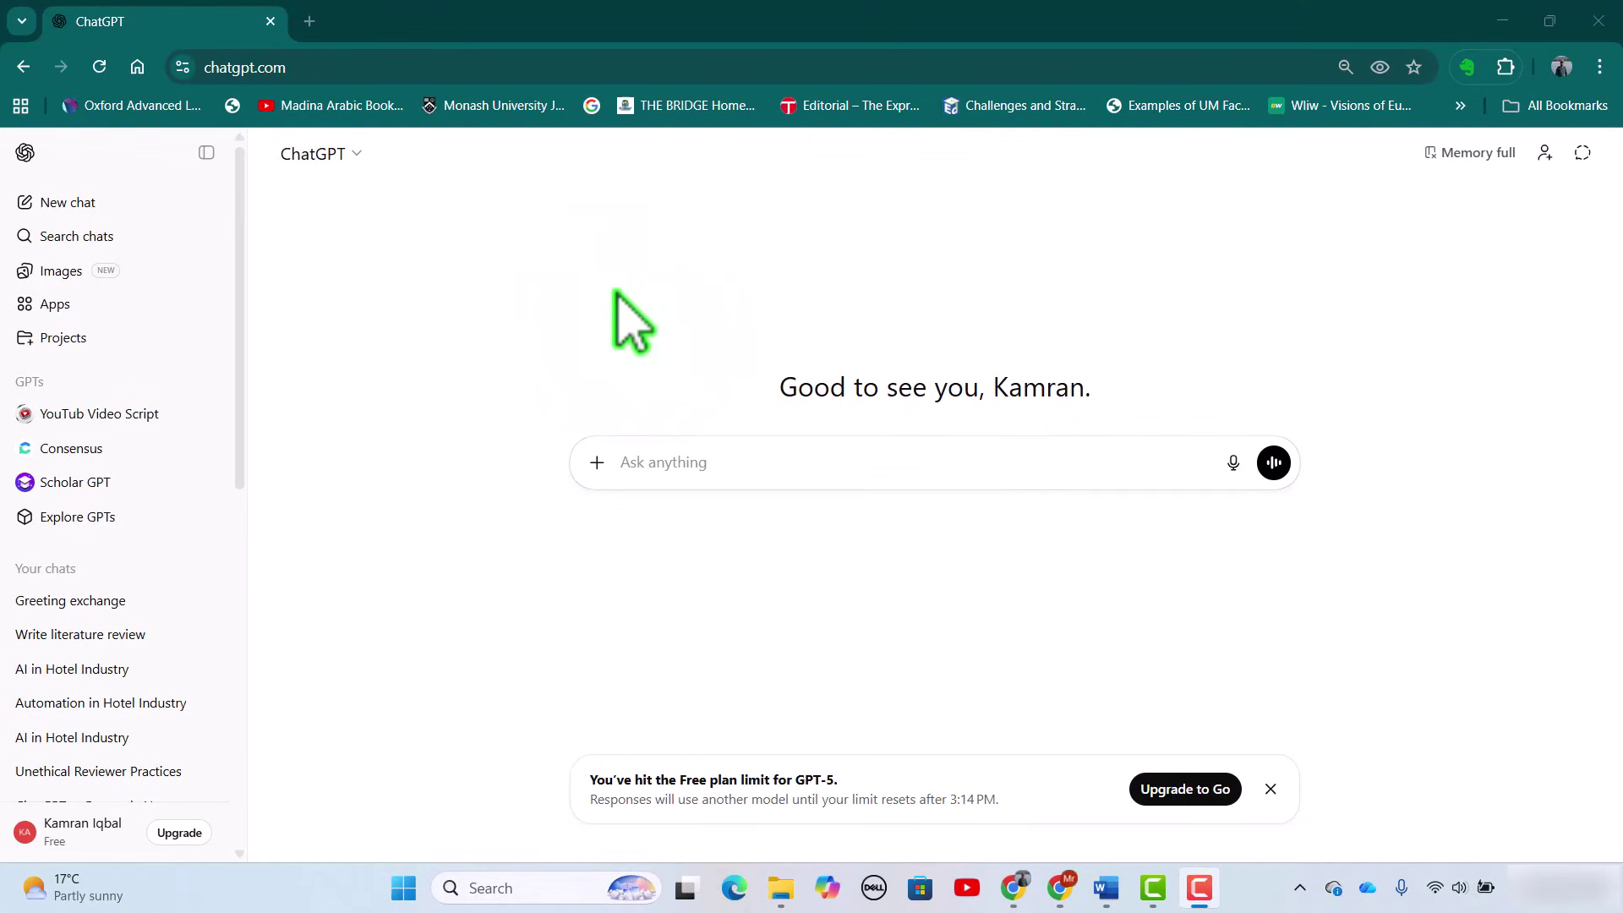
Send the pasted prompt for a literature review on AI in the hotel industry and scroll to its nine-entry References (Selected) list.
left_click(695, 462)
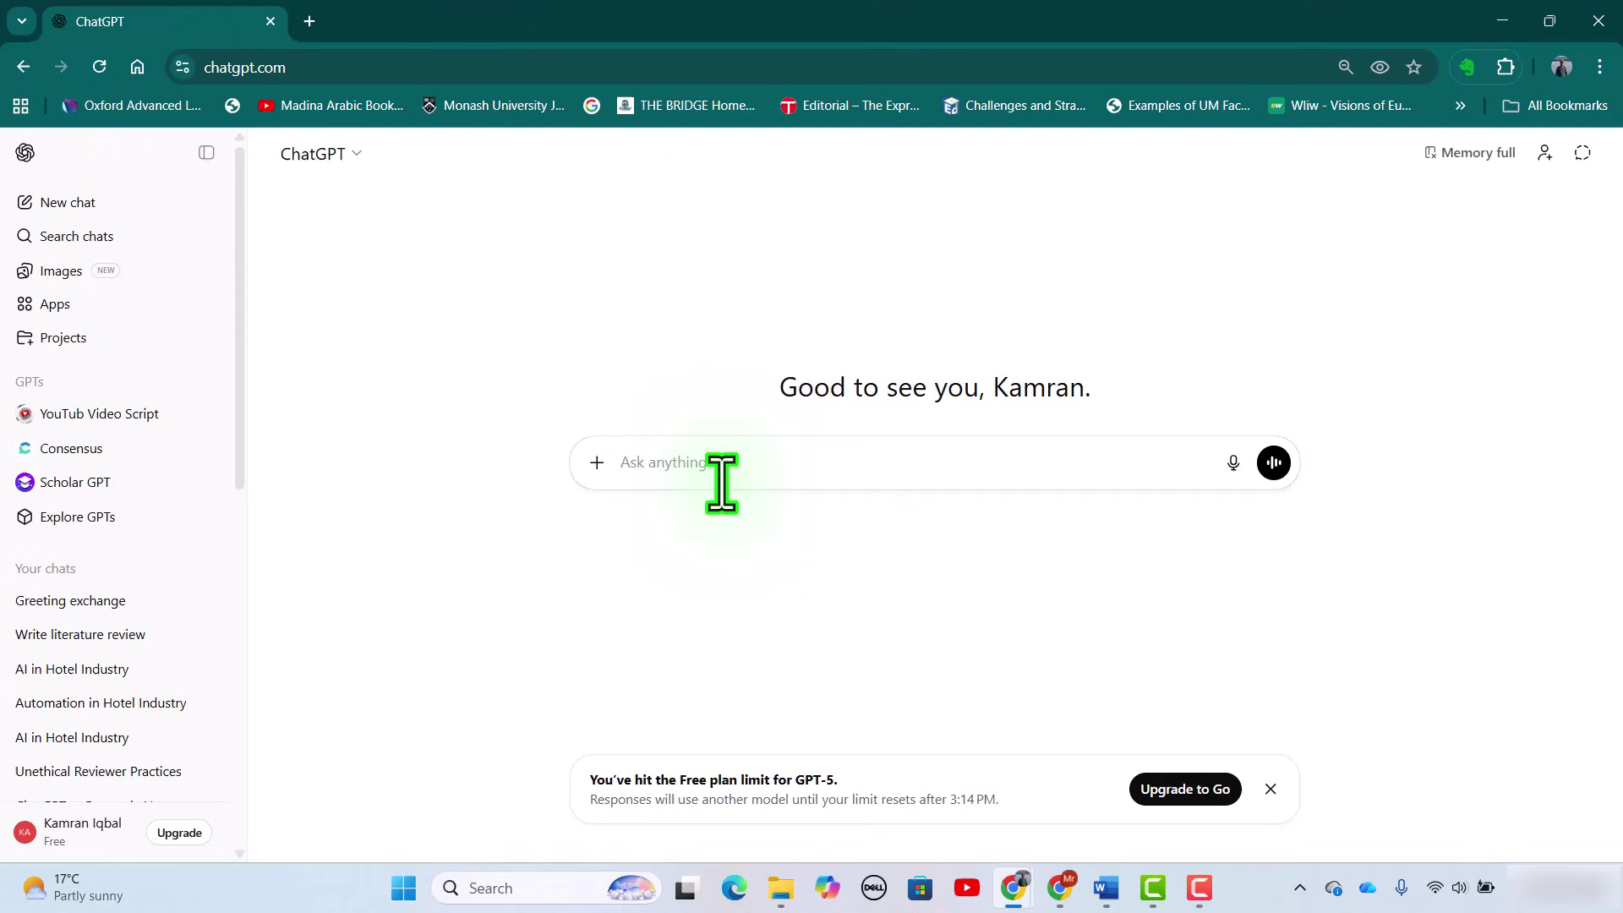
type("write literature review on Role of AI in Hotel industry")
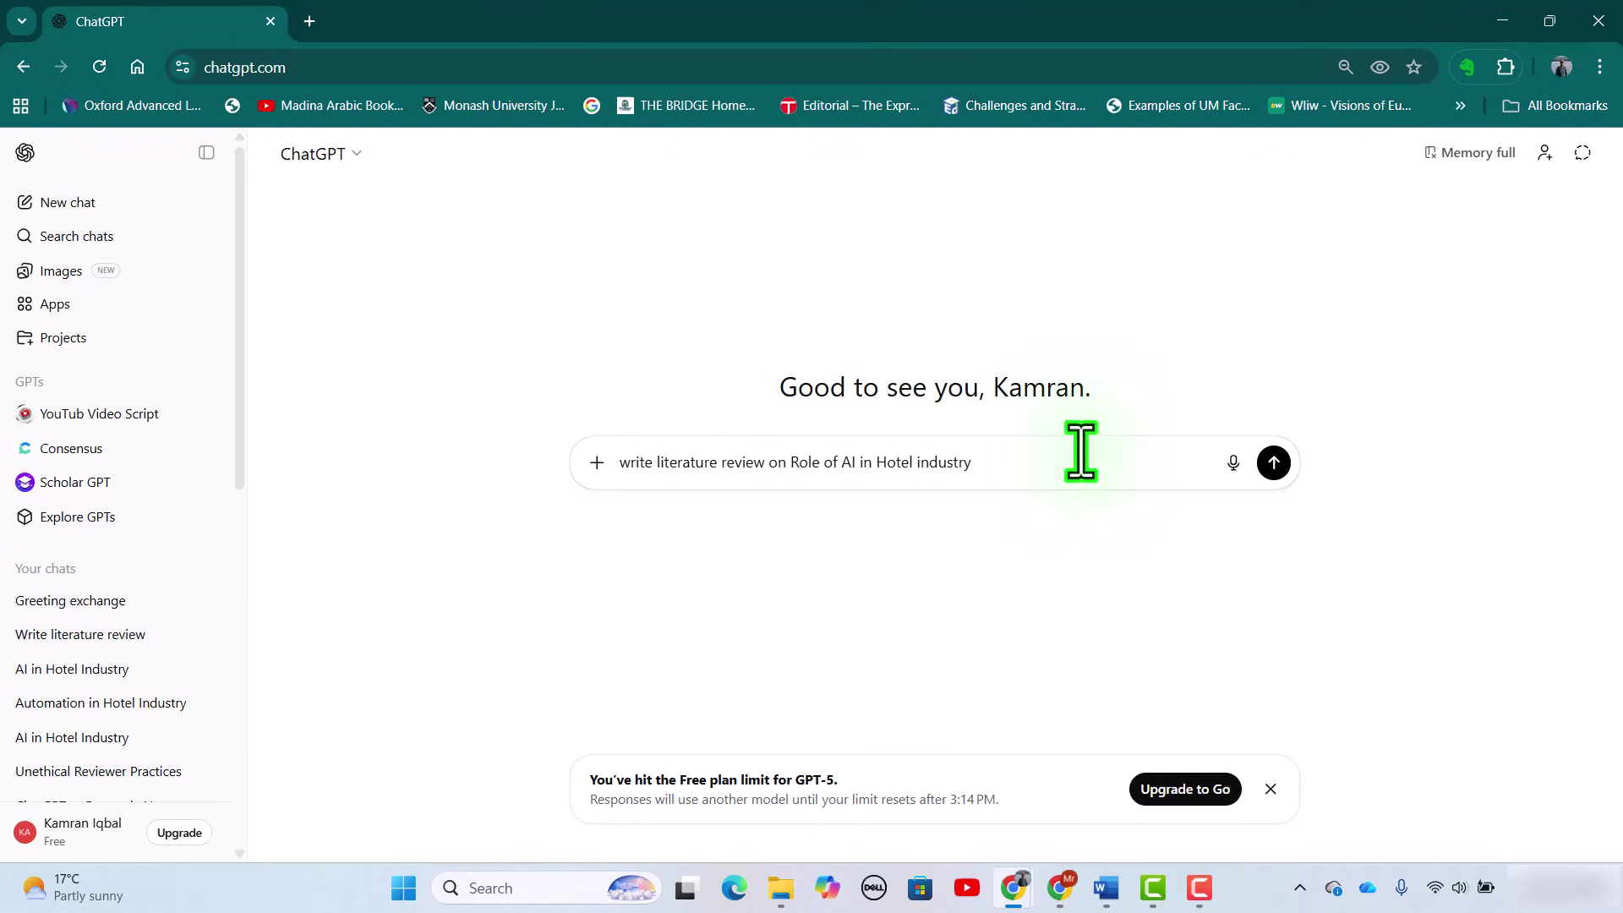
left_click(1274, 463)
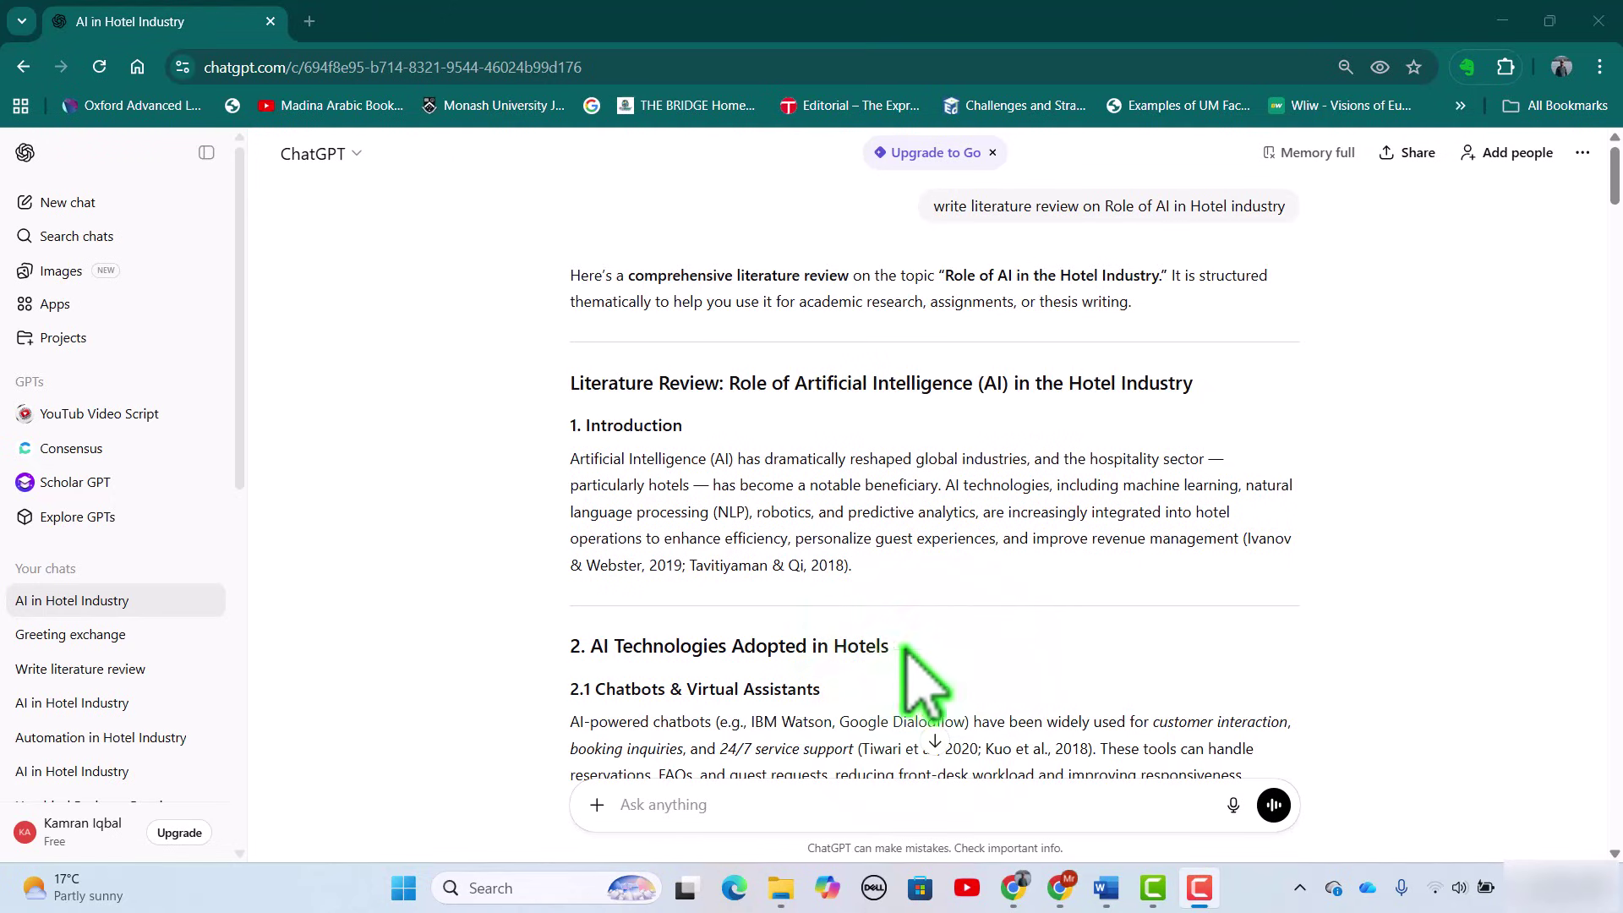
scroll(881, 596, "down", 15)
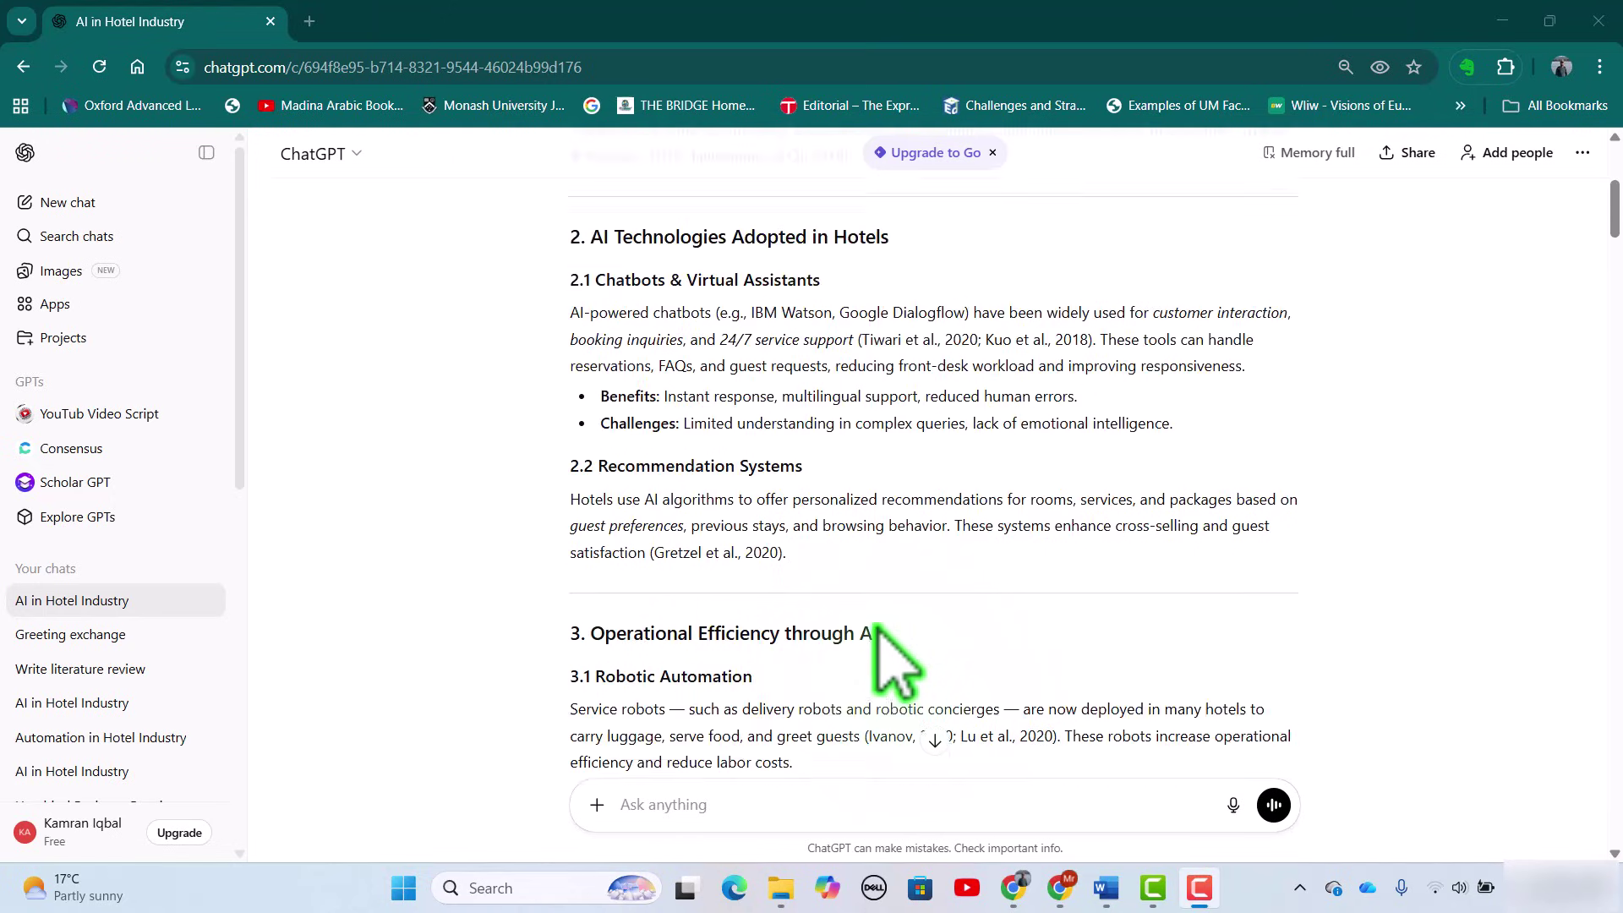
scroll(876, 634, "down", 12)
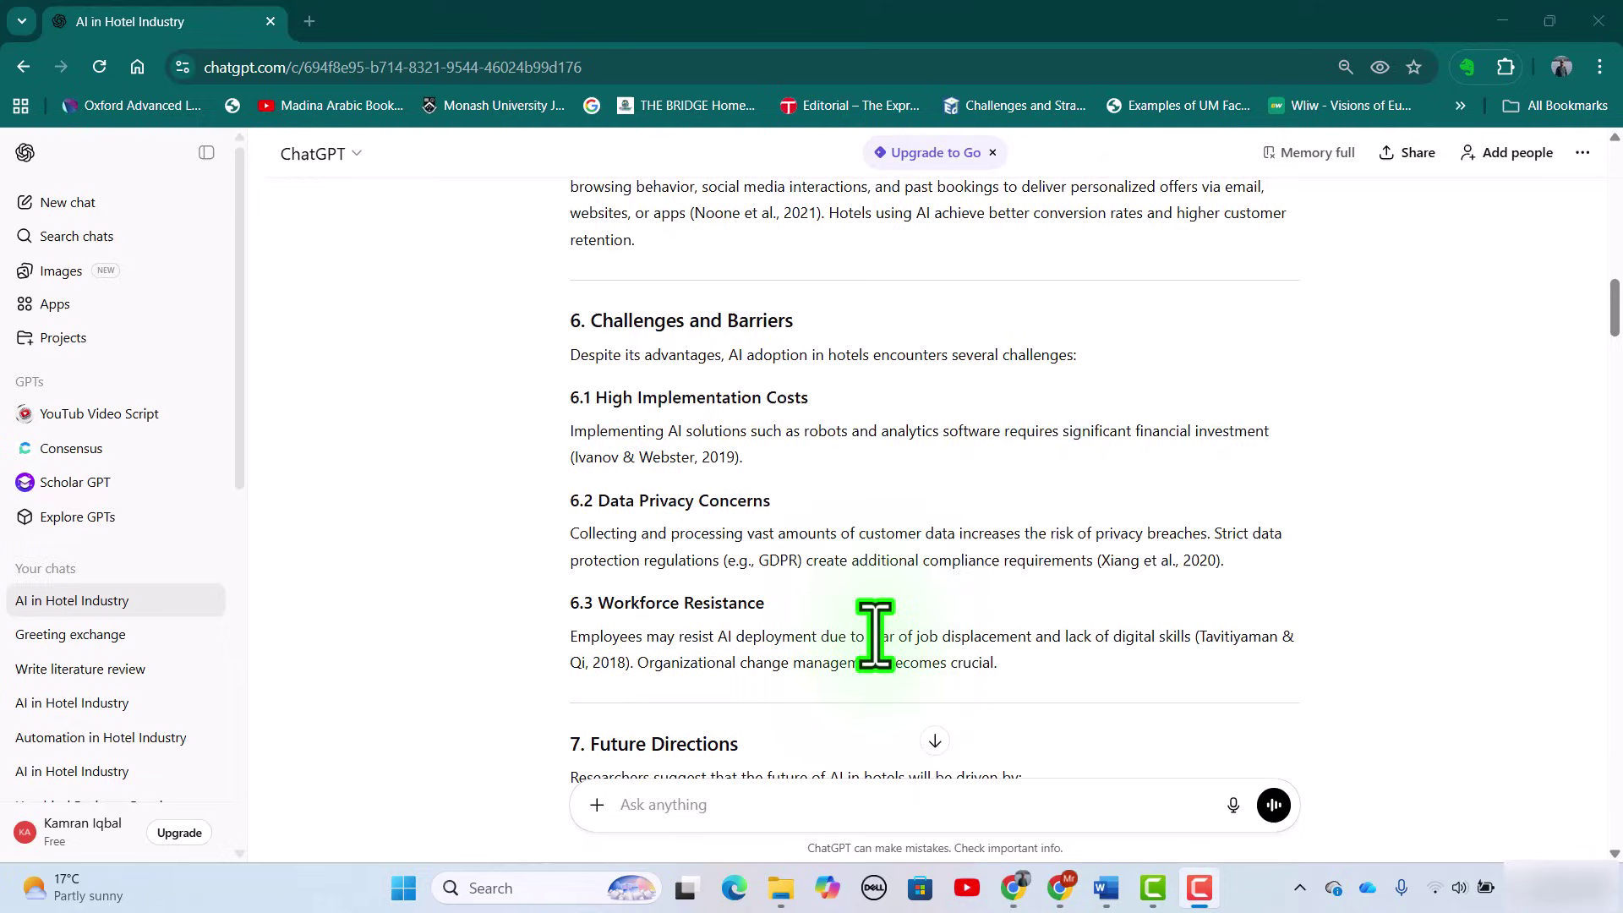
scroll(876, 634, "up", 1)
scroll(876, 634, "down", 5)
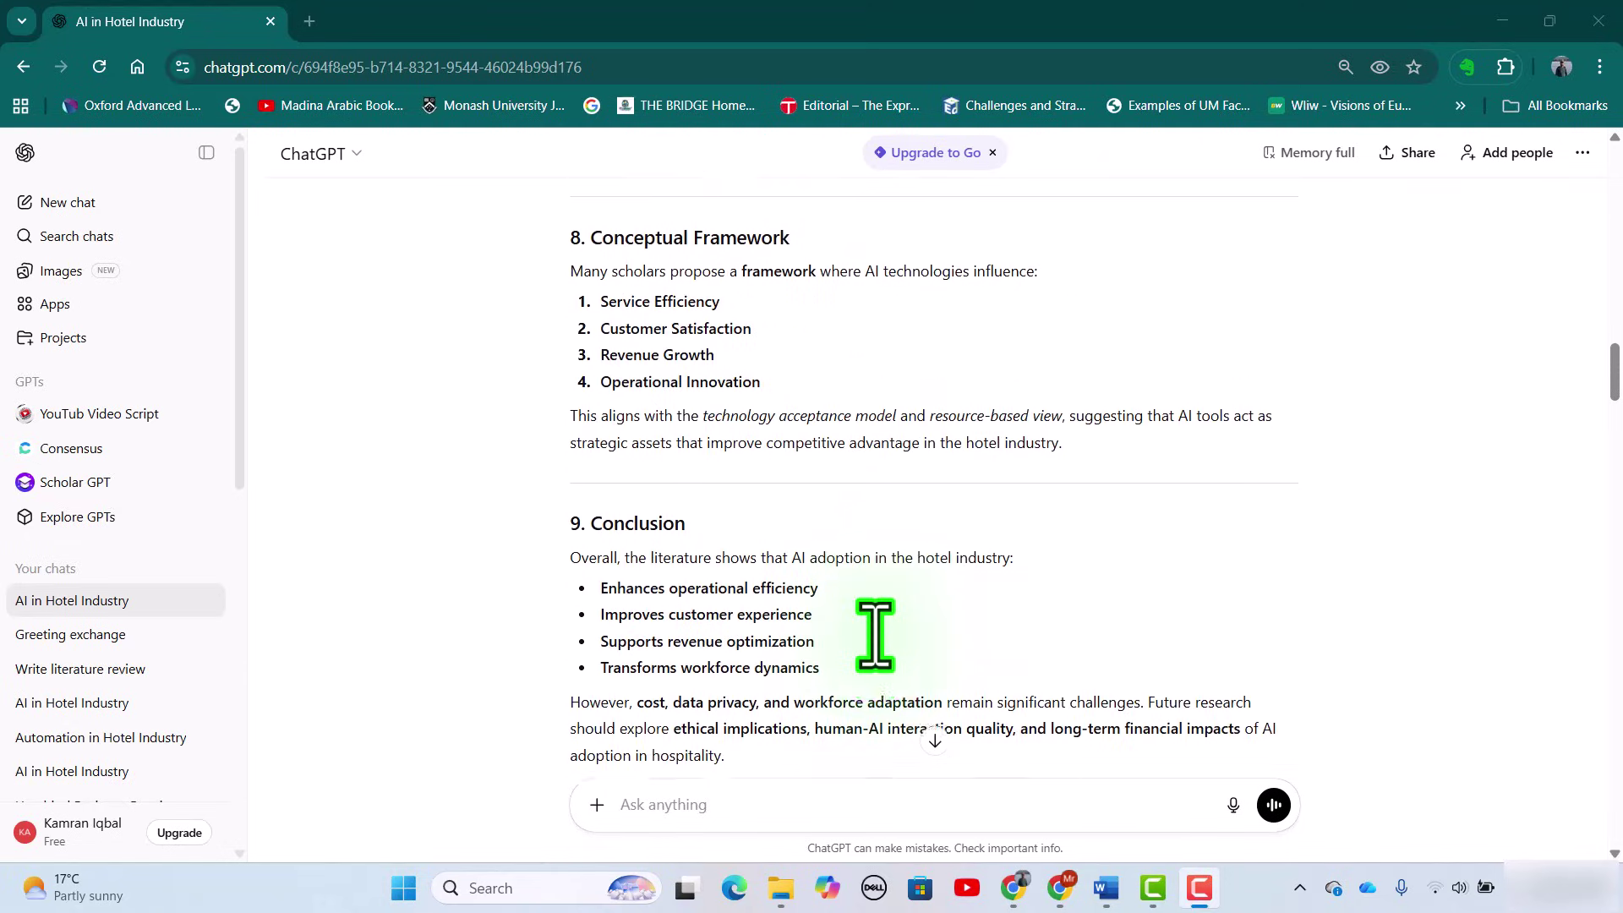
scroll(875, 634, "down", 3)
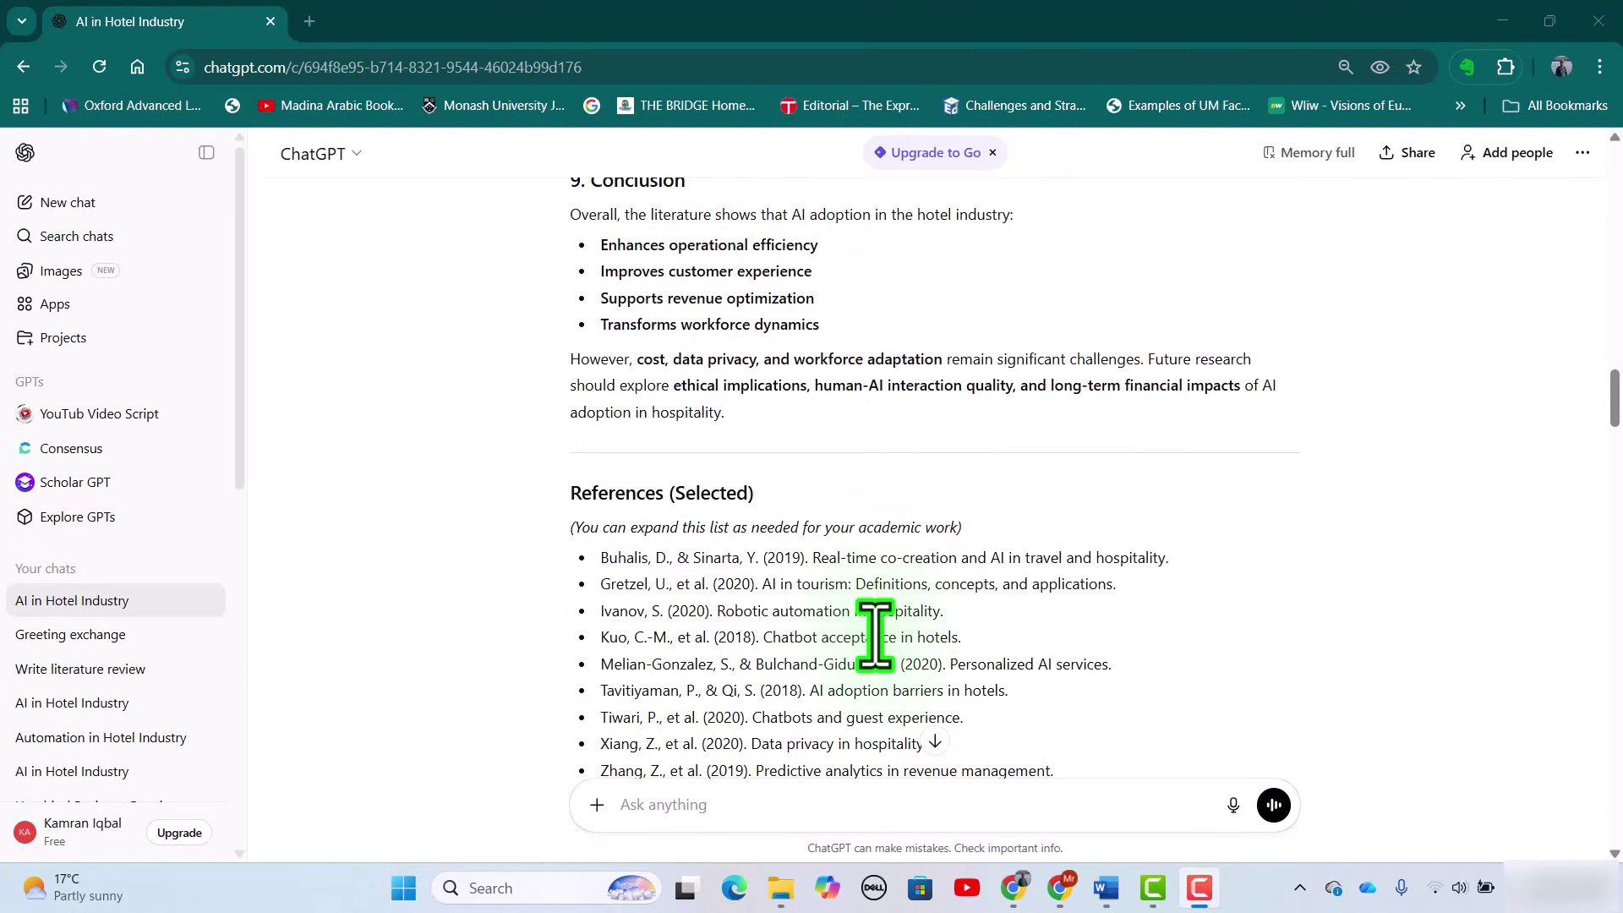
scroll(876, 634, "down", 2)
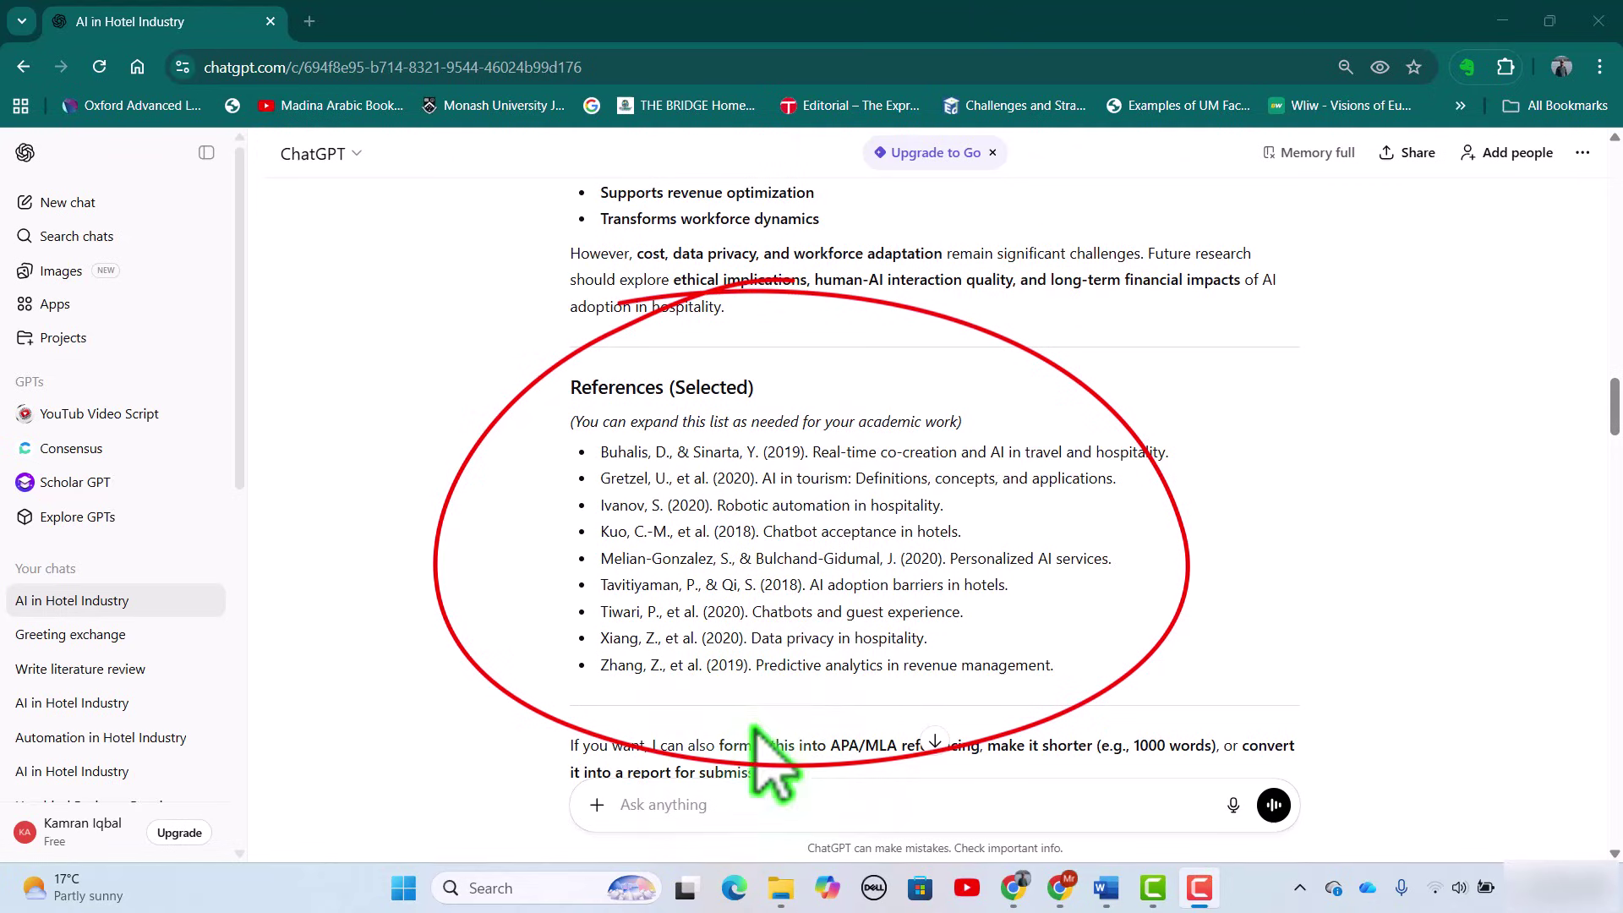
Ask ChatGPT 'we need APA format' and review the new APA 7th Edition references with DOI links.
left_click(750, 805)
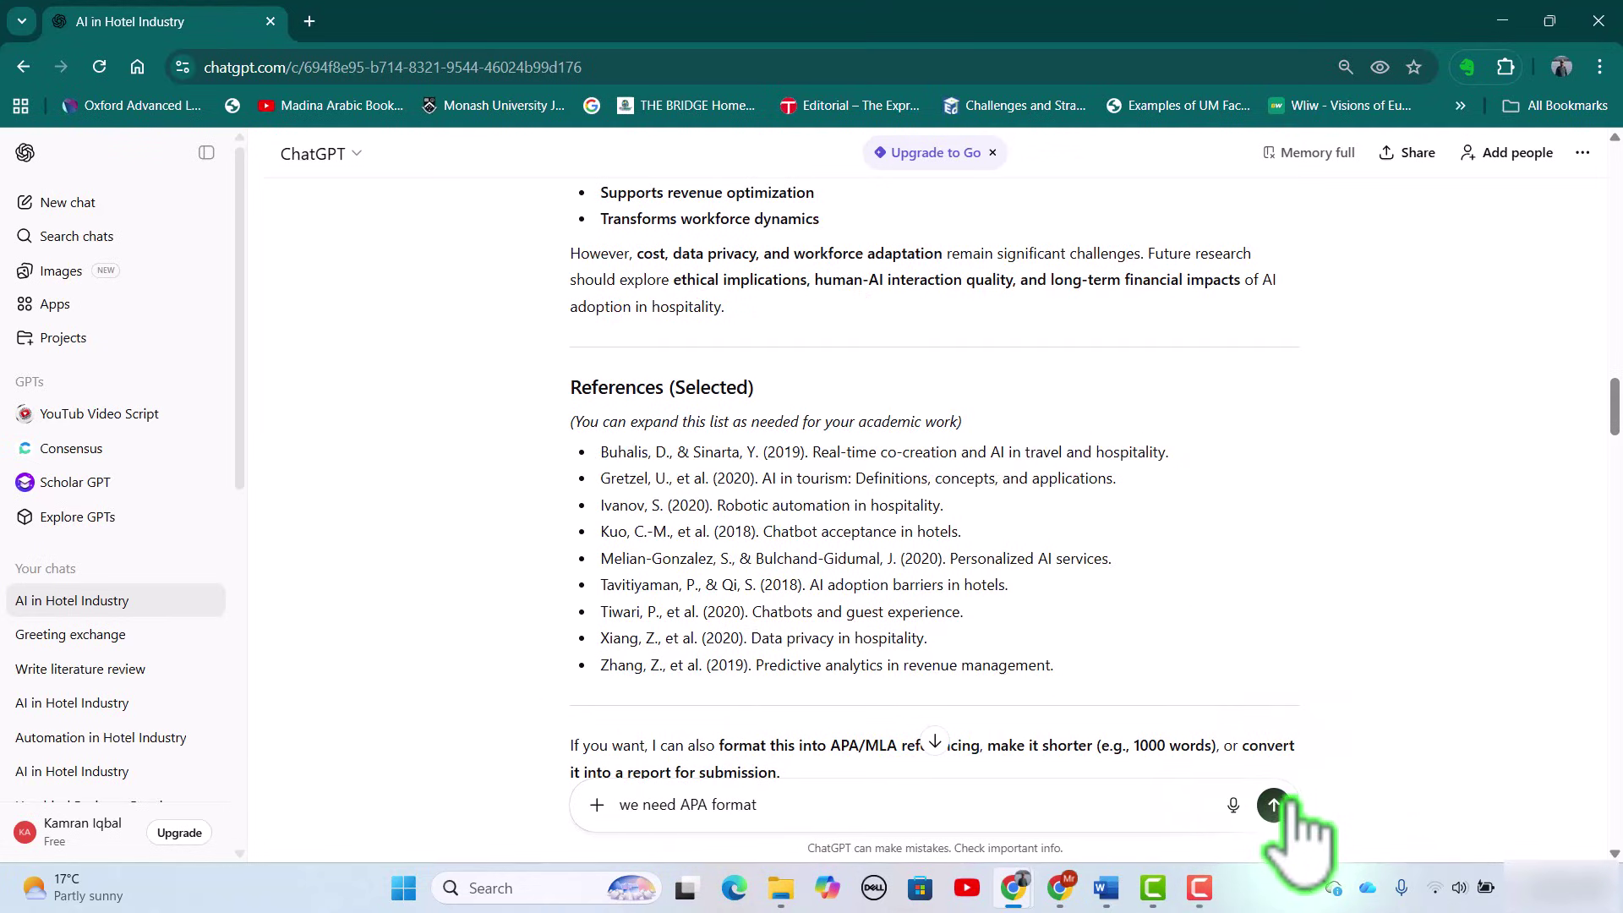
left_click(1274, 805)
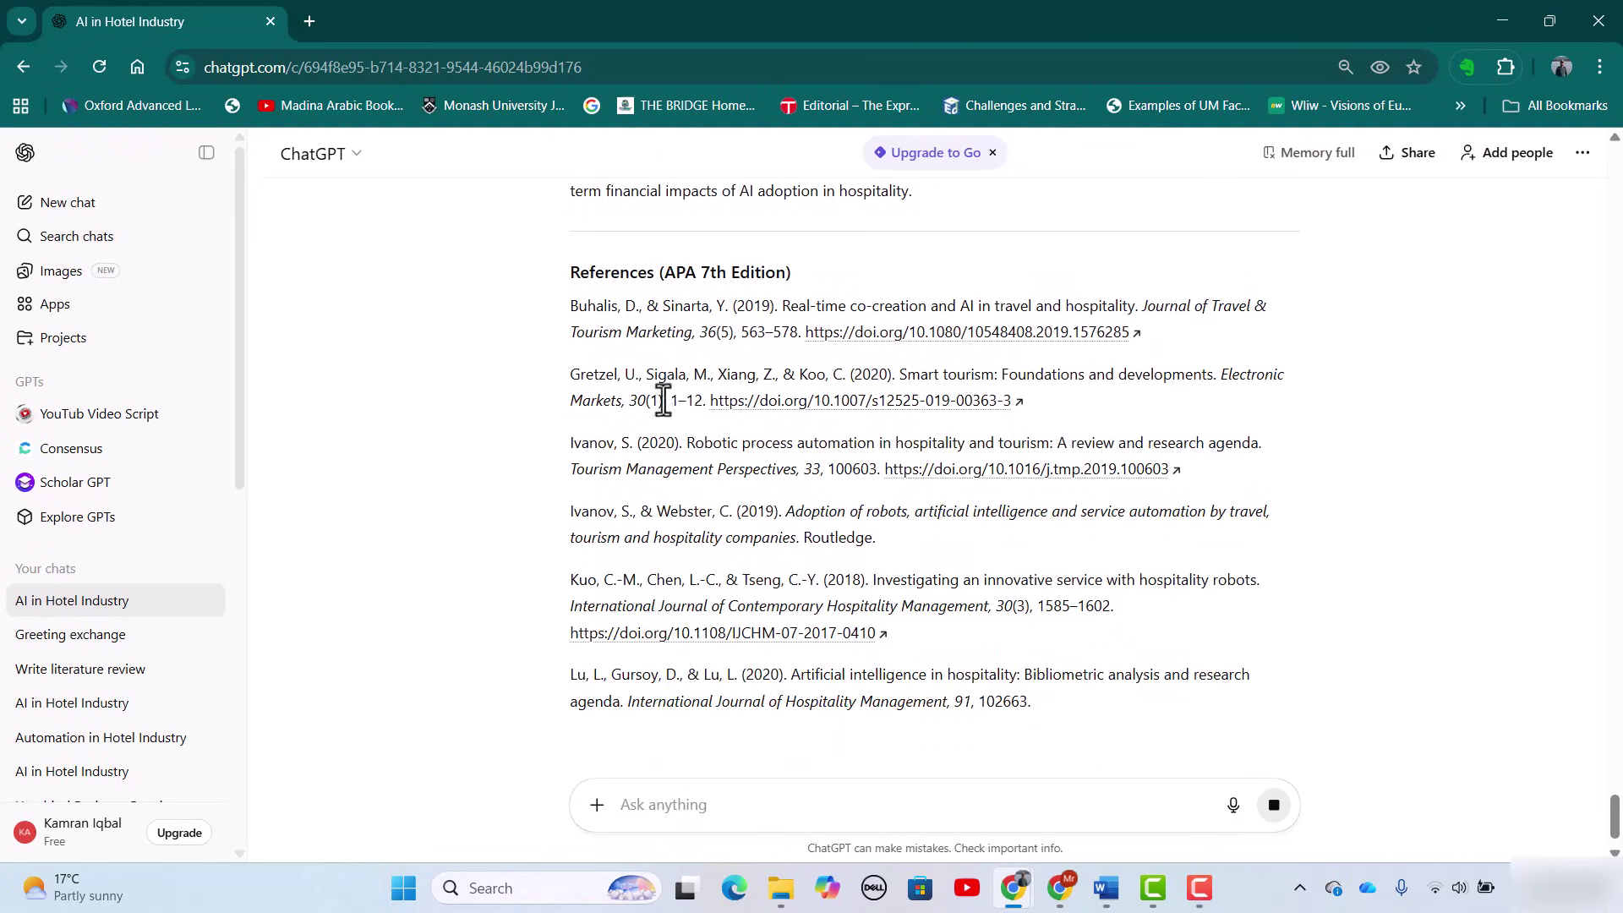
scroll(819, 473, "up", 5)
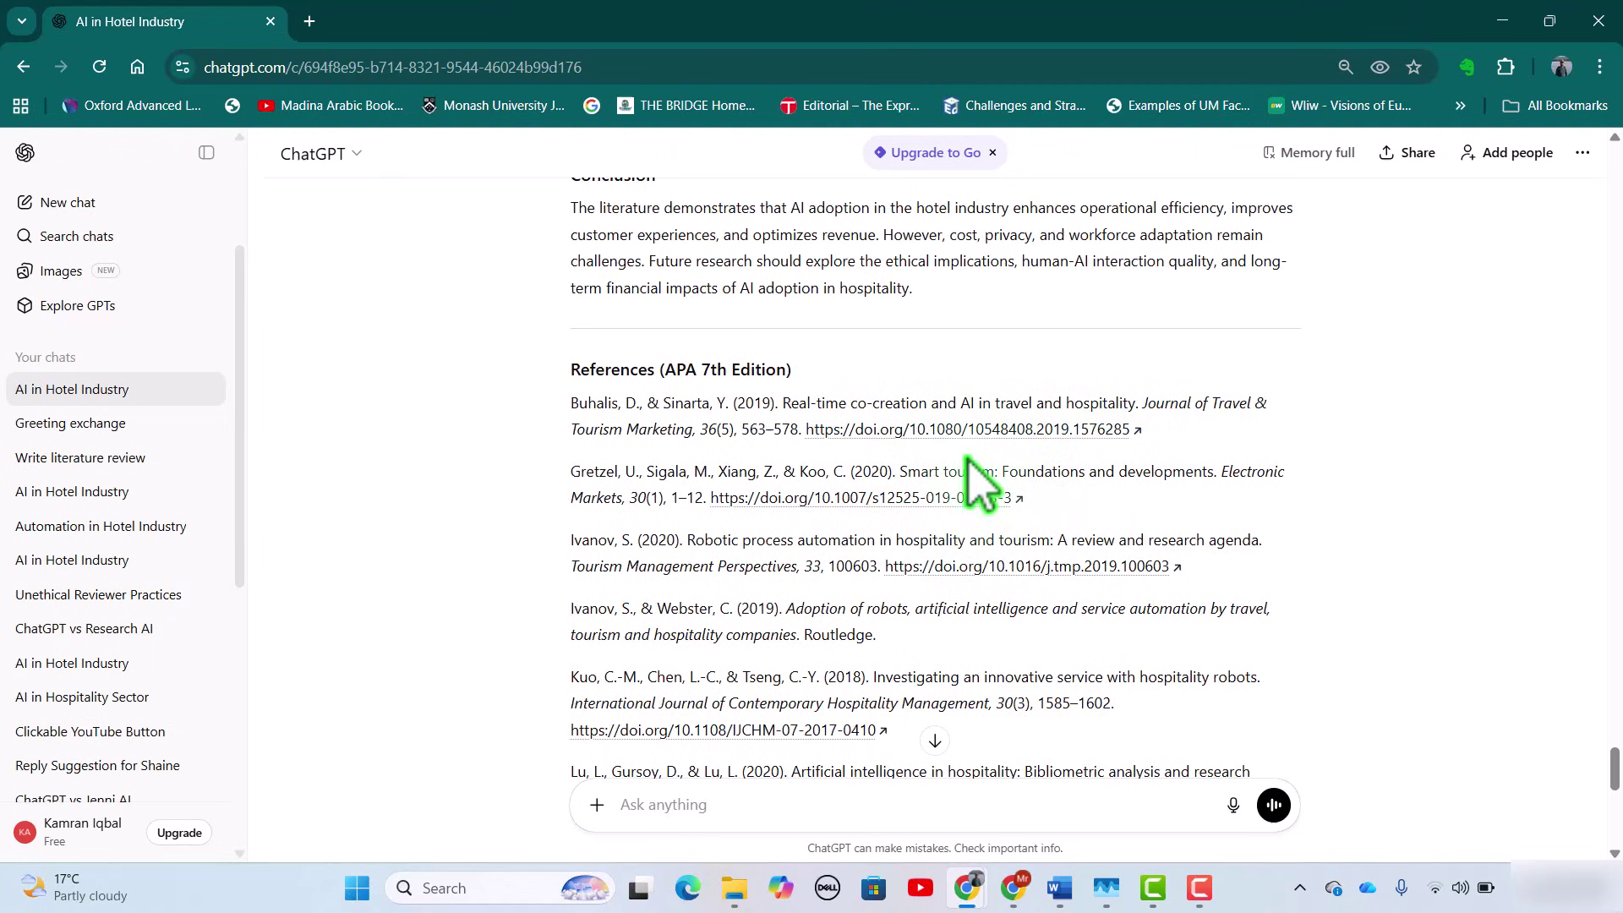
scroll(1002, 676, "down", 4)
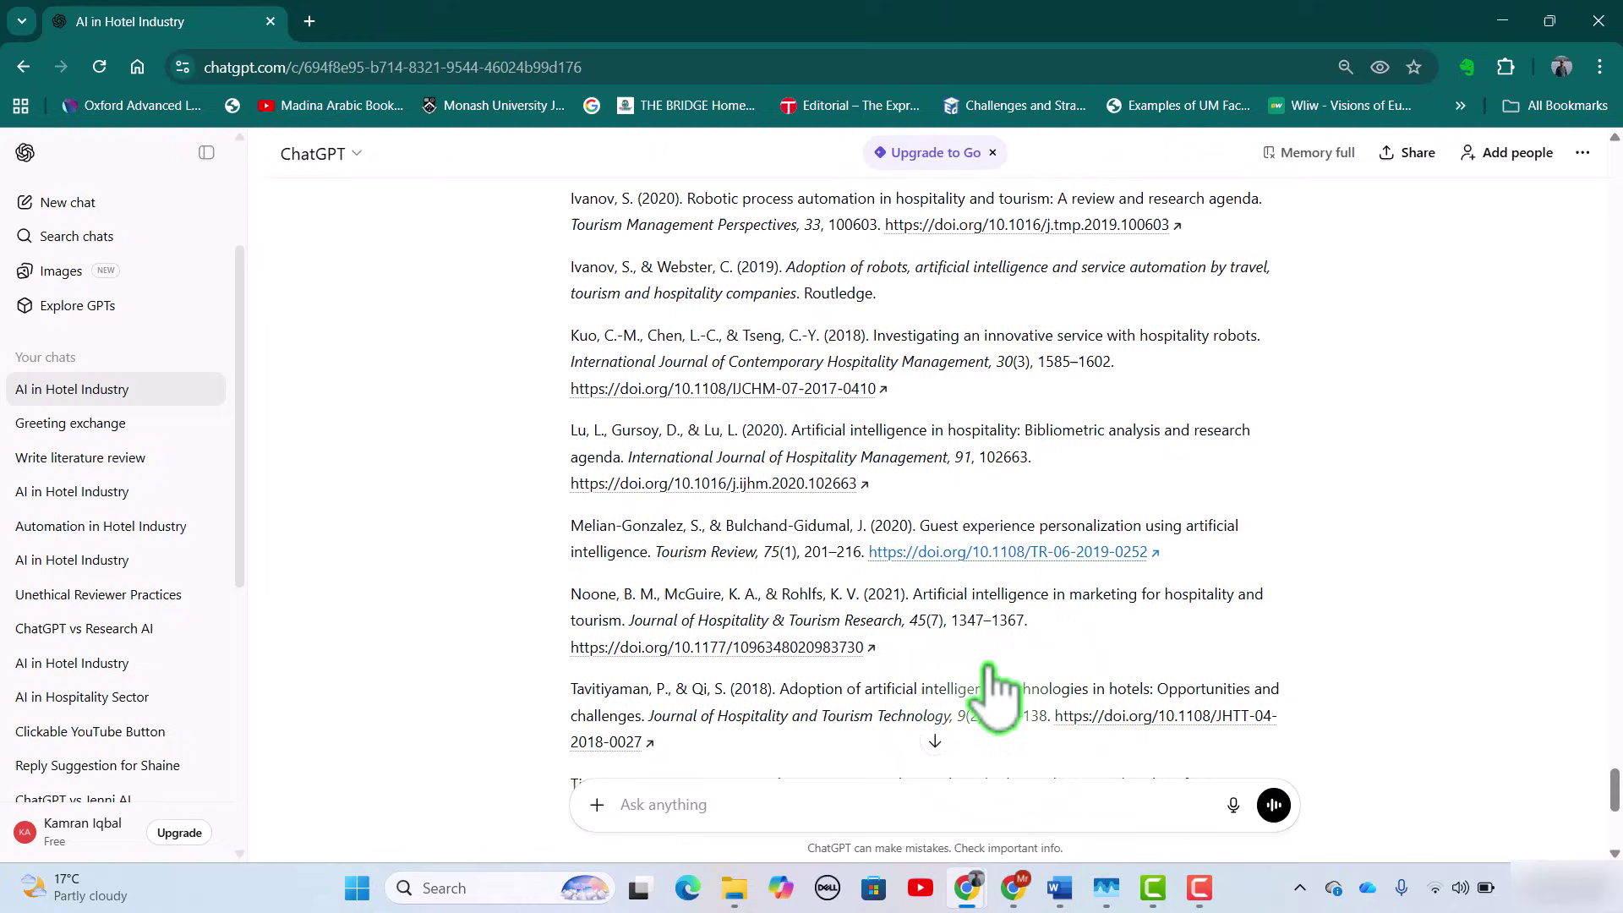
scroll(989, 667, "up", 5)
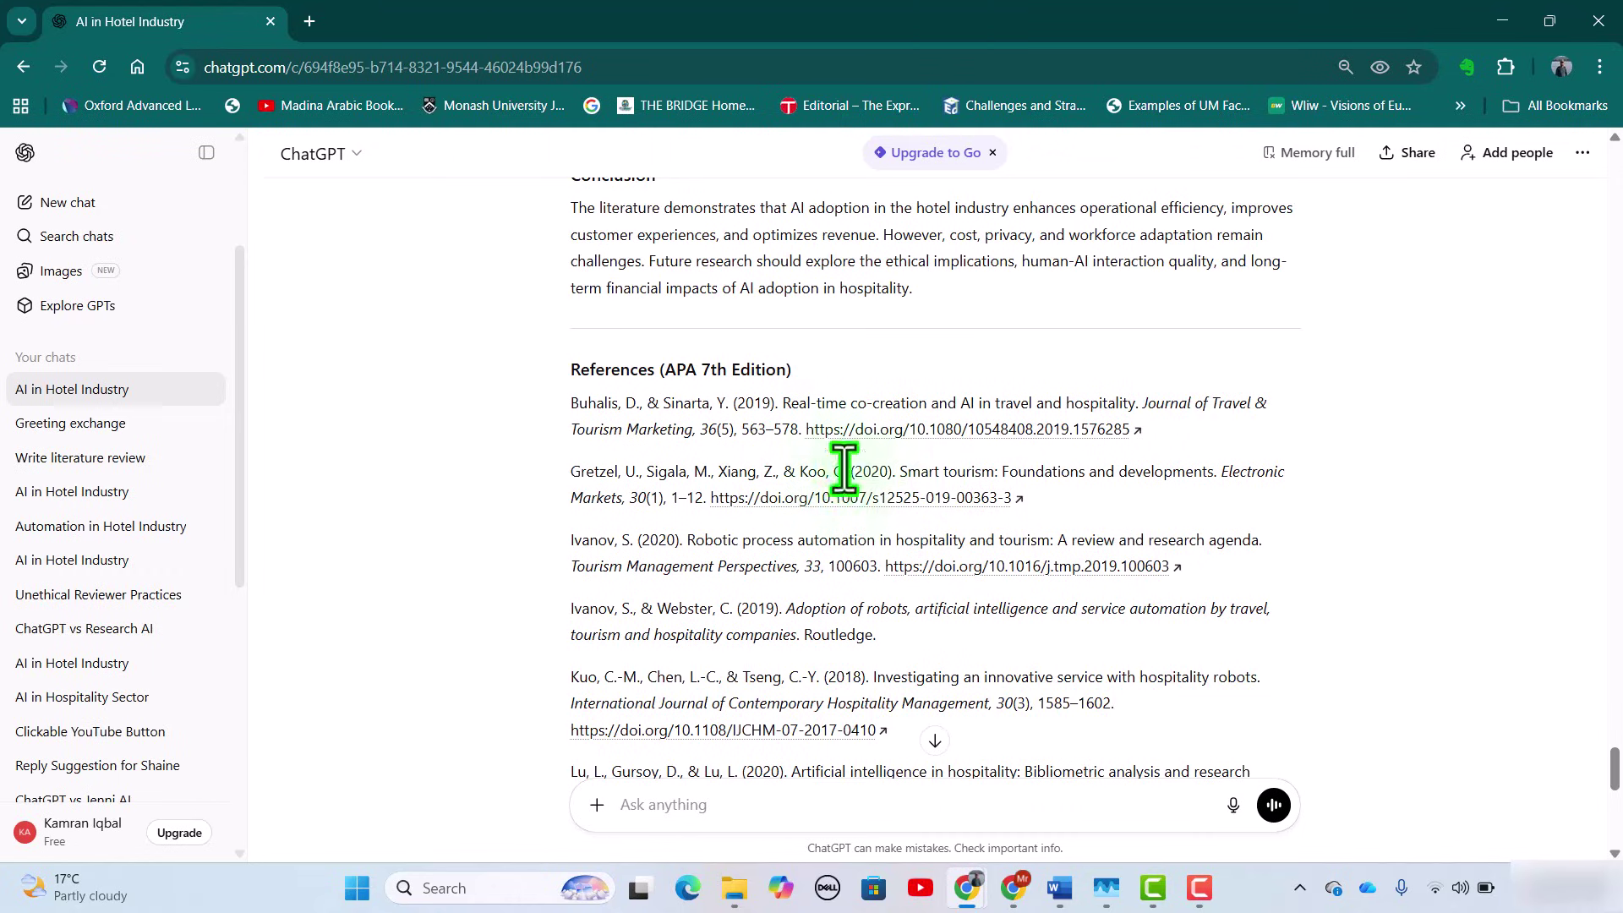
Open the Buhalis reference's DOI link, which shows 'DOI NOT FOUND' on doi.org.
left_click(882, 434)
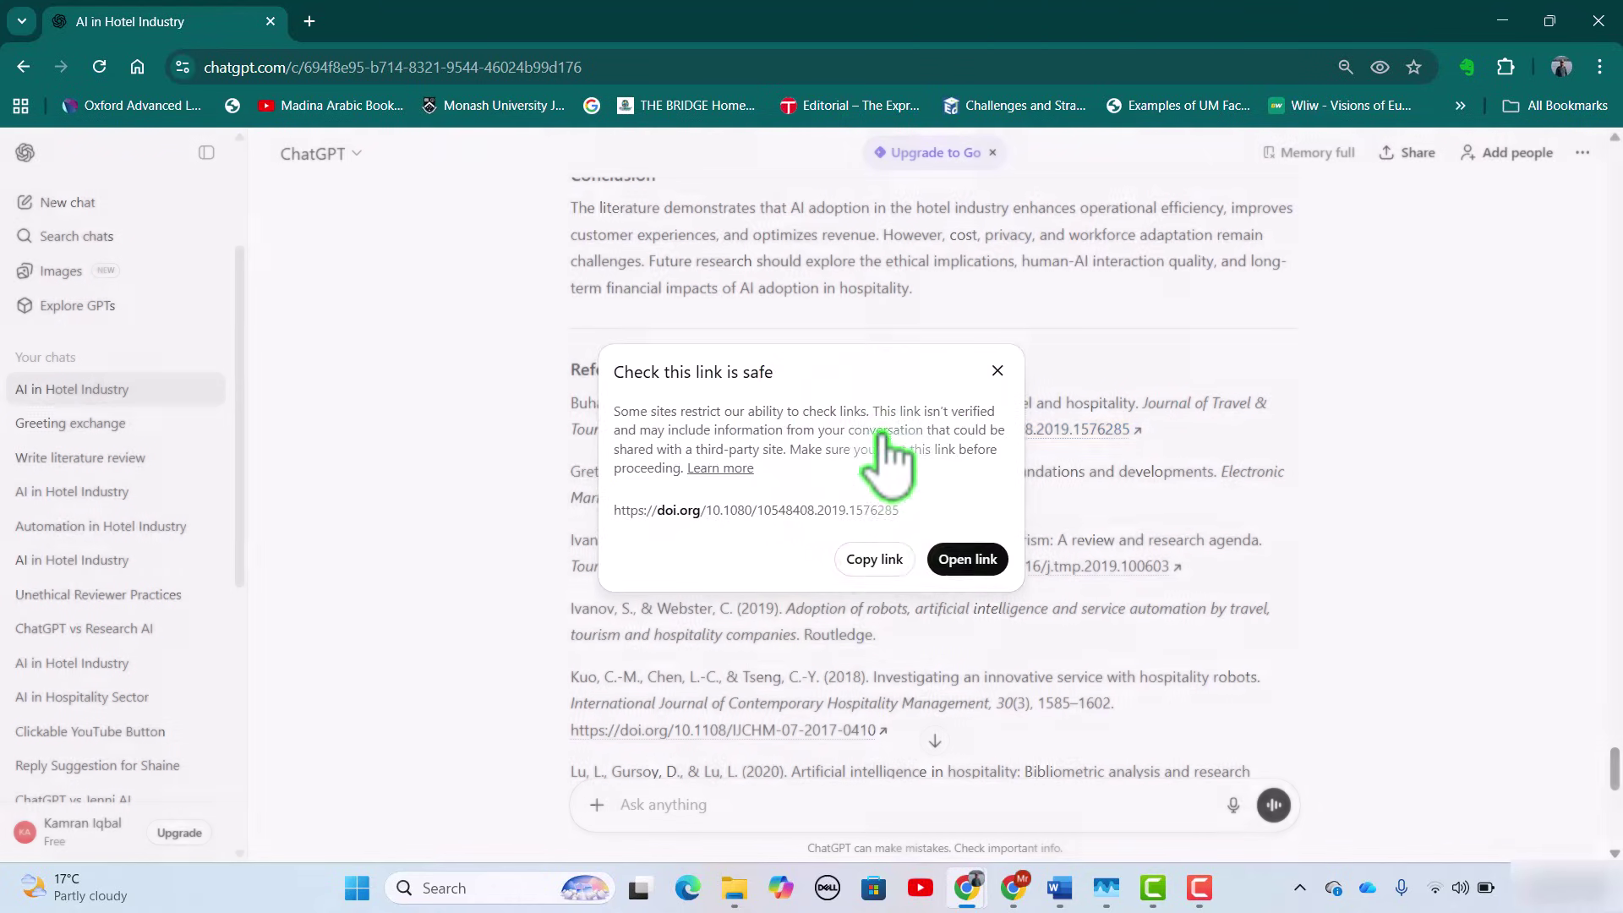
left_click(965, 558)
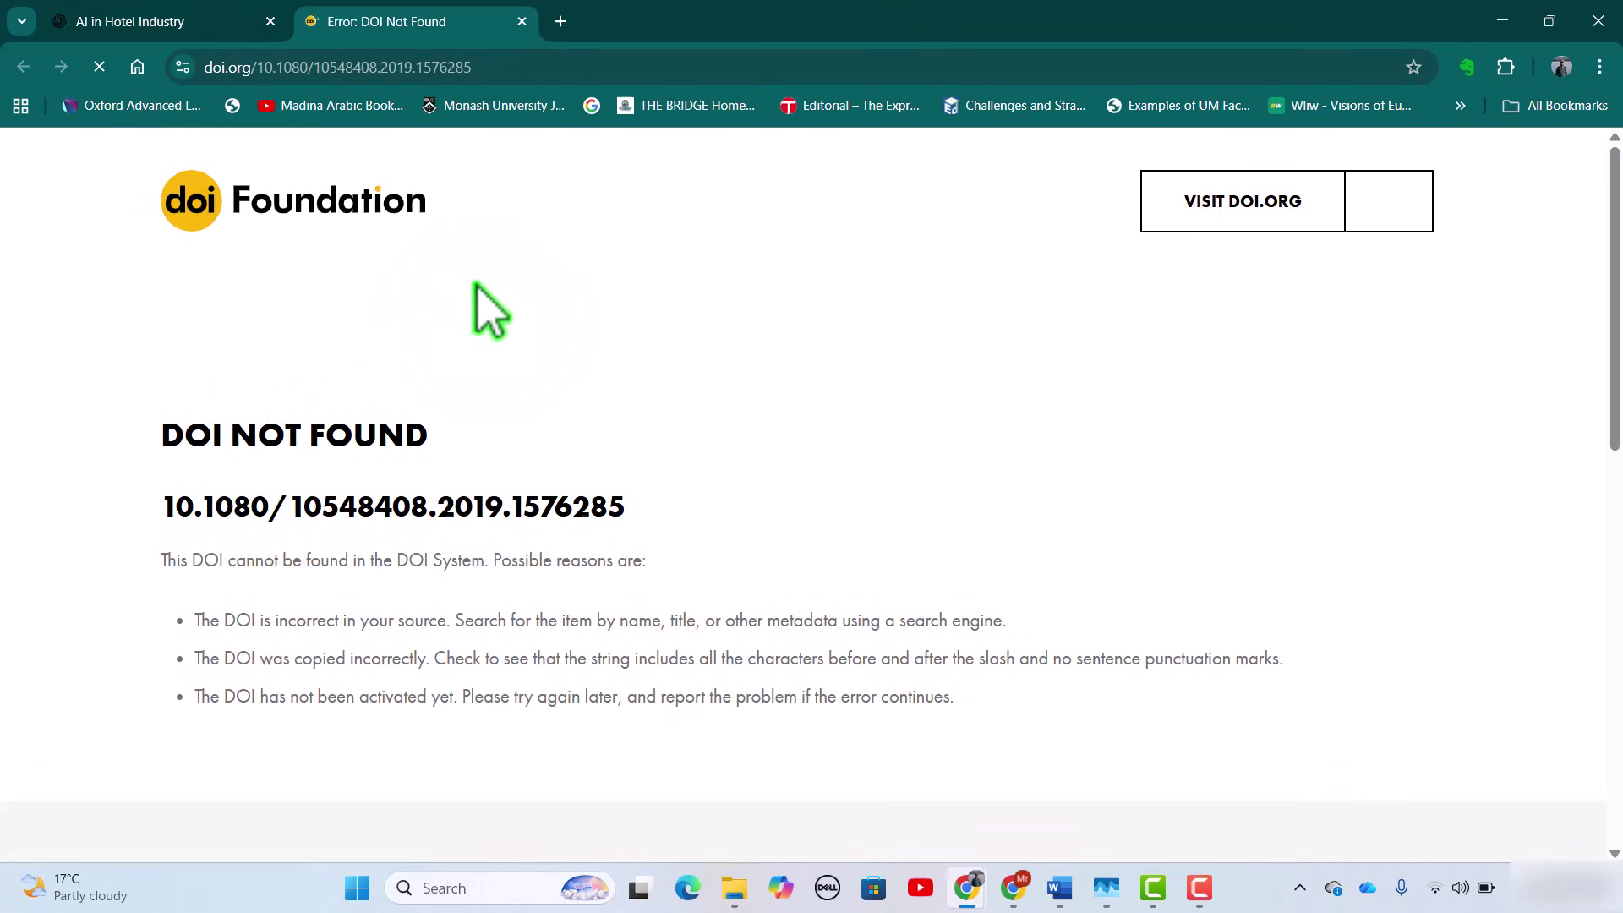
left_click(127, 21)
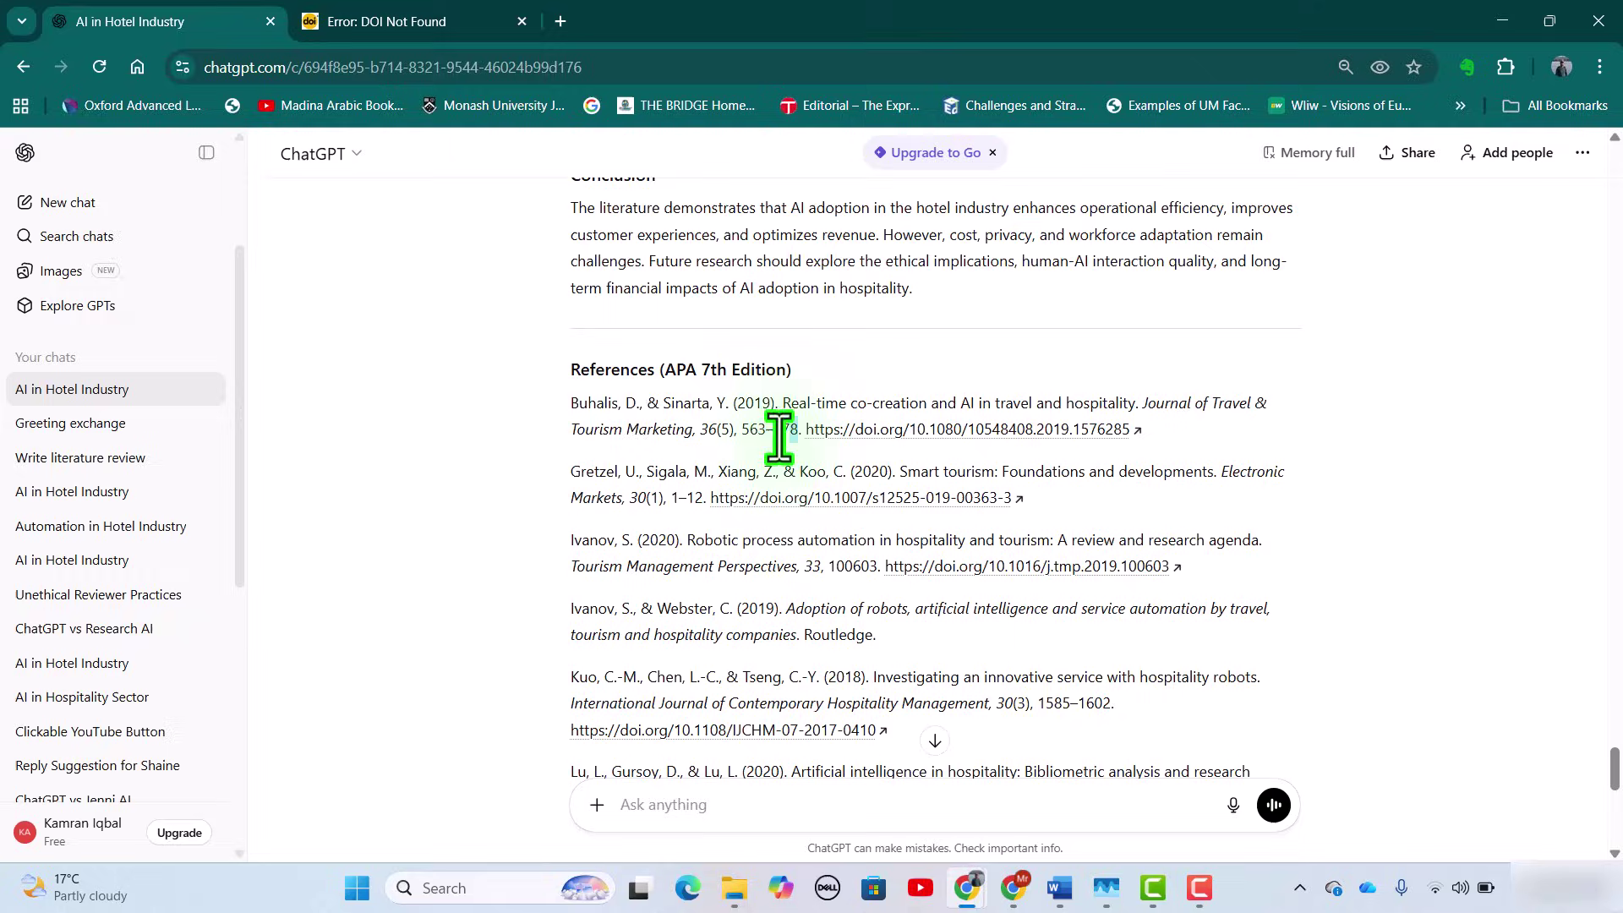
Copy the full Buhalis reference from the ChatGPT chat and open a new browser tab.
left_click_drag(798, 429, 561, 417)
right_click(626, 435)
left_click(665, 446)
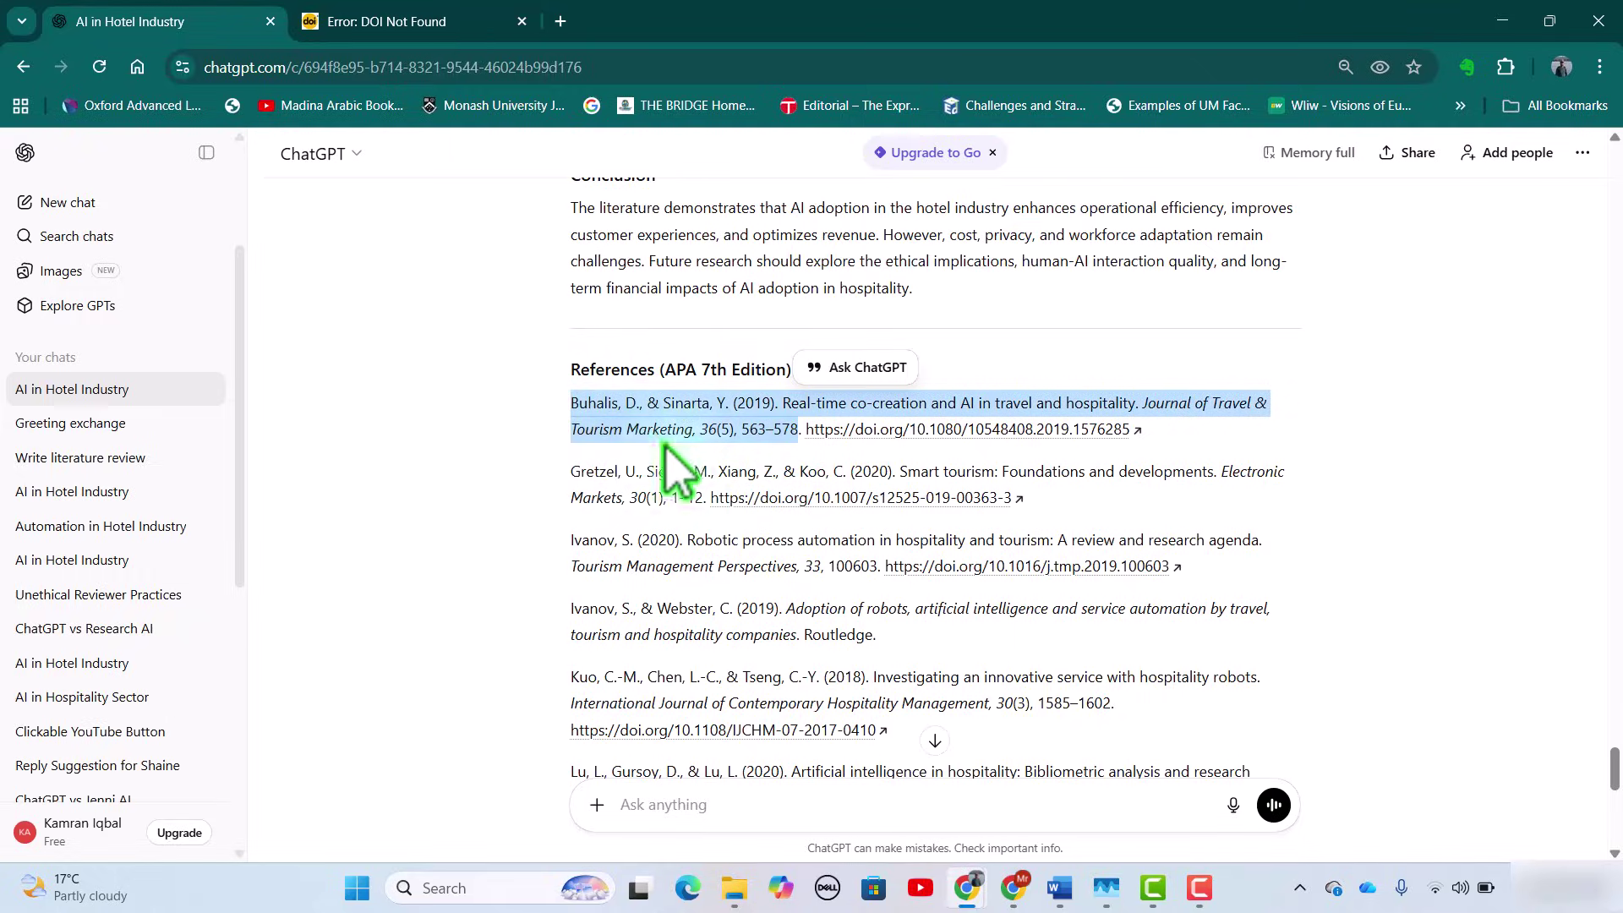
left_click(562, 21)
Go to Google Scholar and search for the pasted Buhalis reference.
left_click(653, 67)
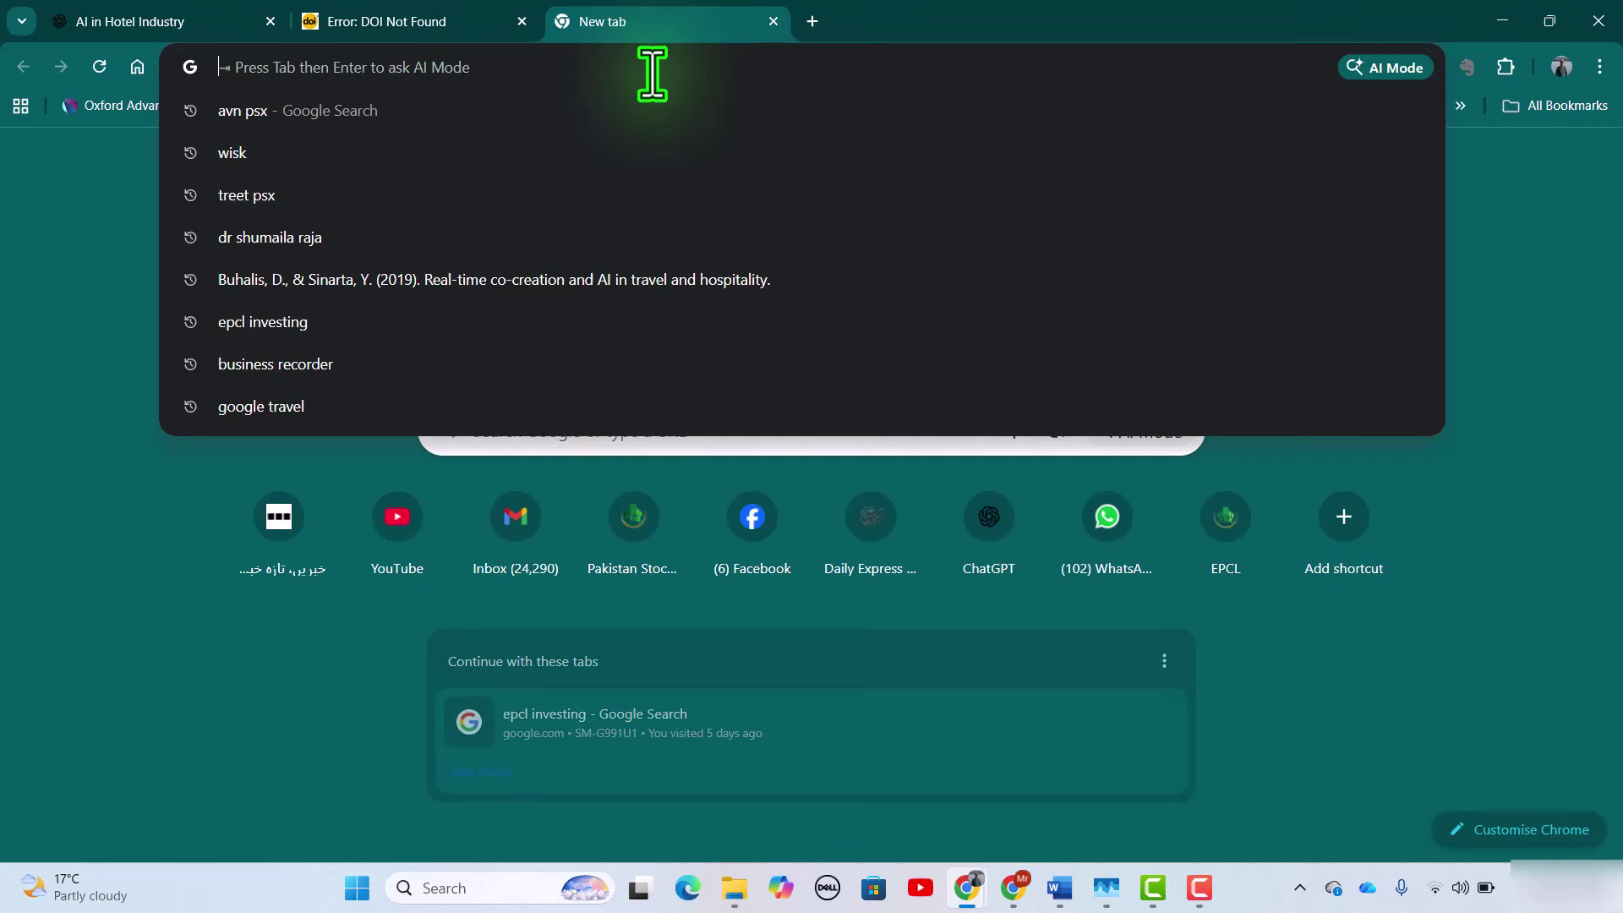
type("scholar.google.com")
key("Return")
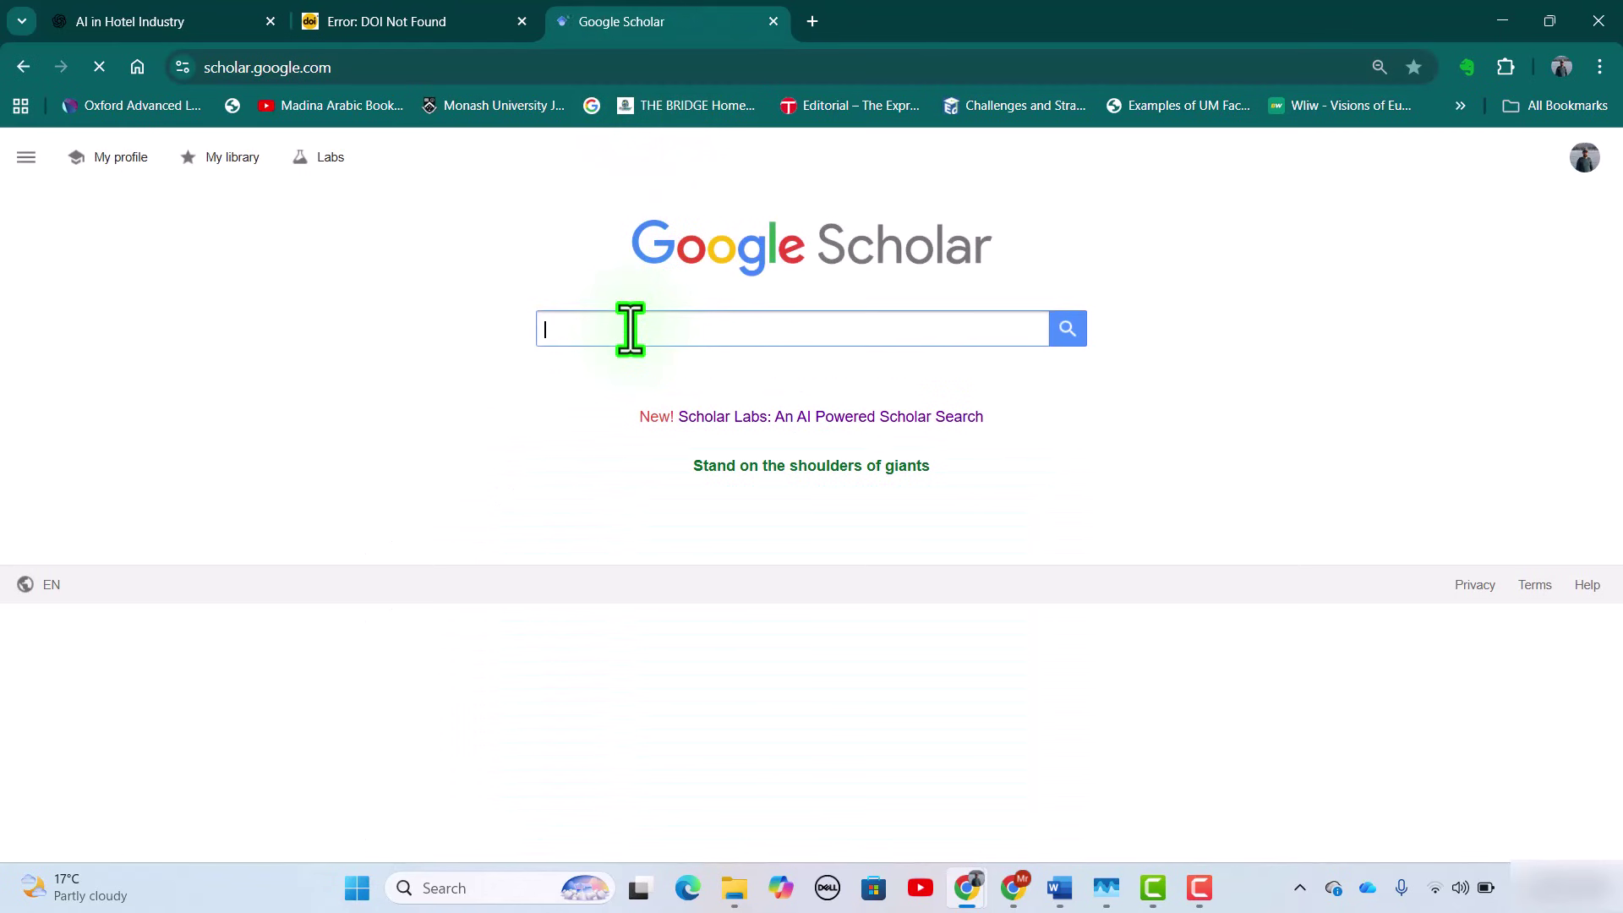
left_click(630, 328)
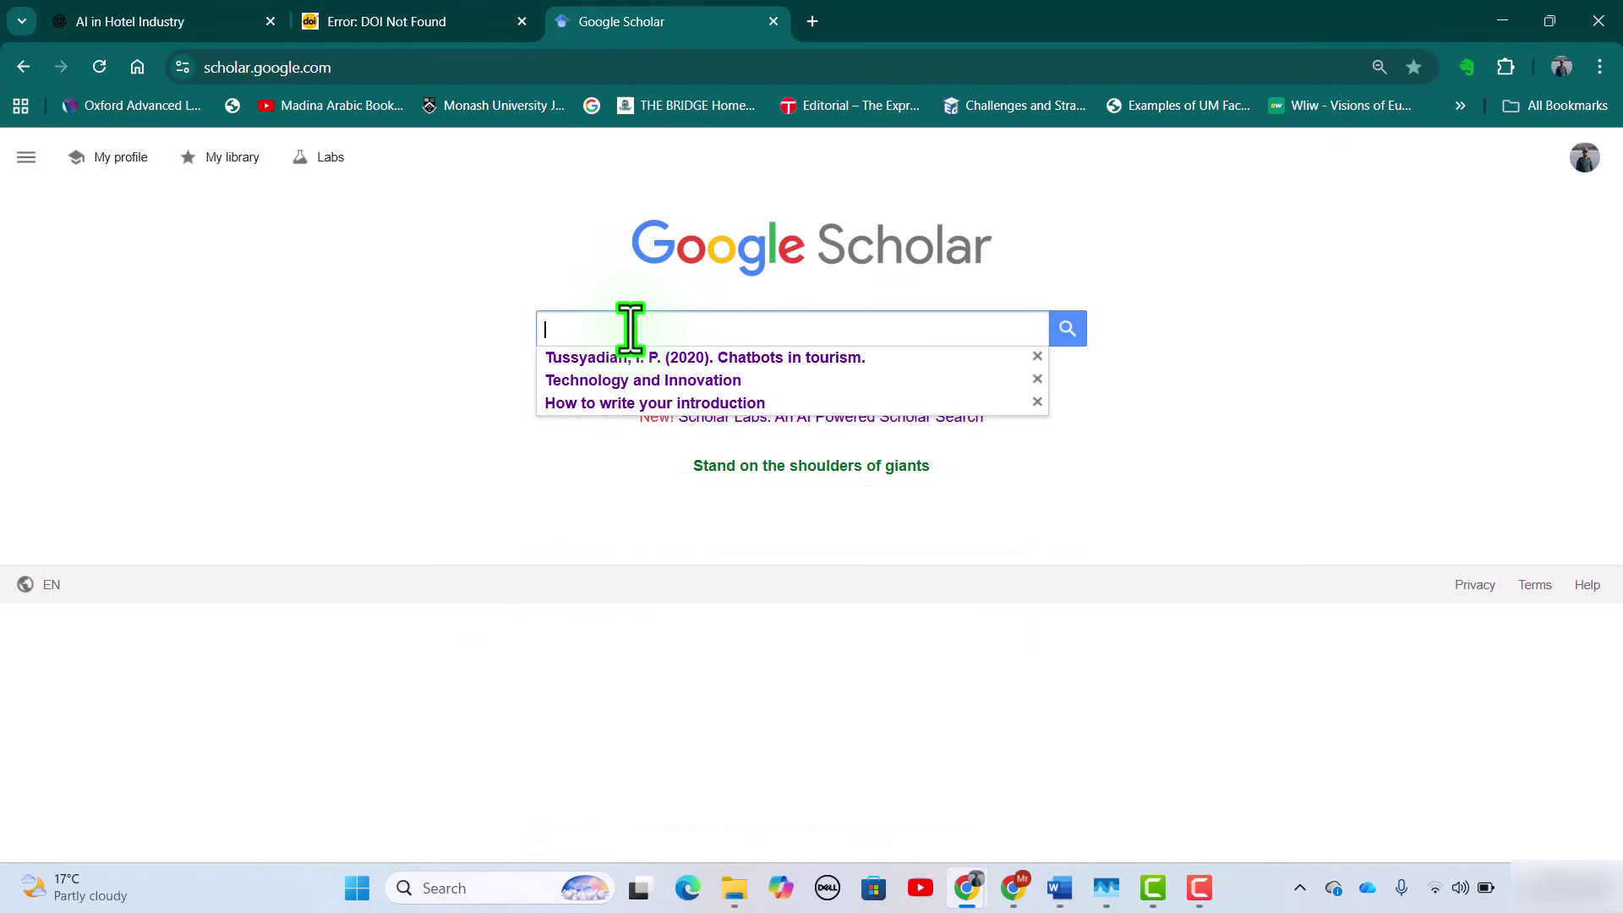
key("ctrl+v")
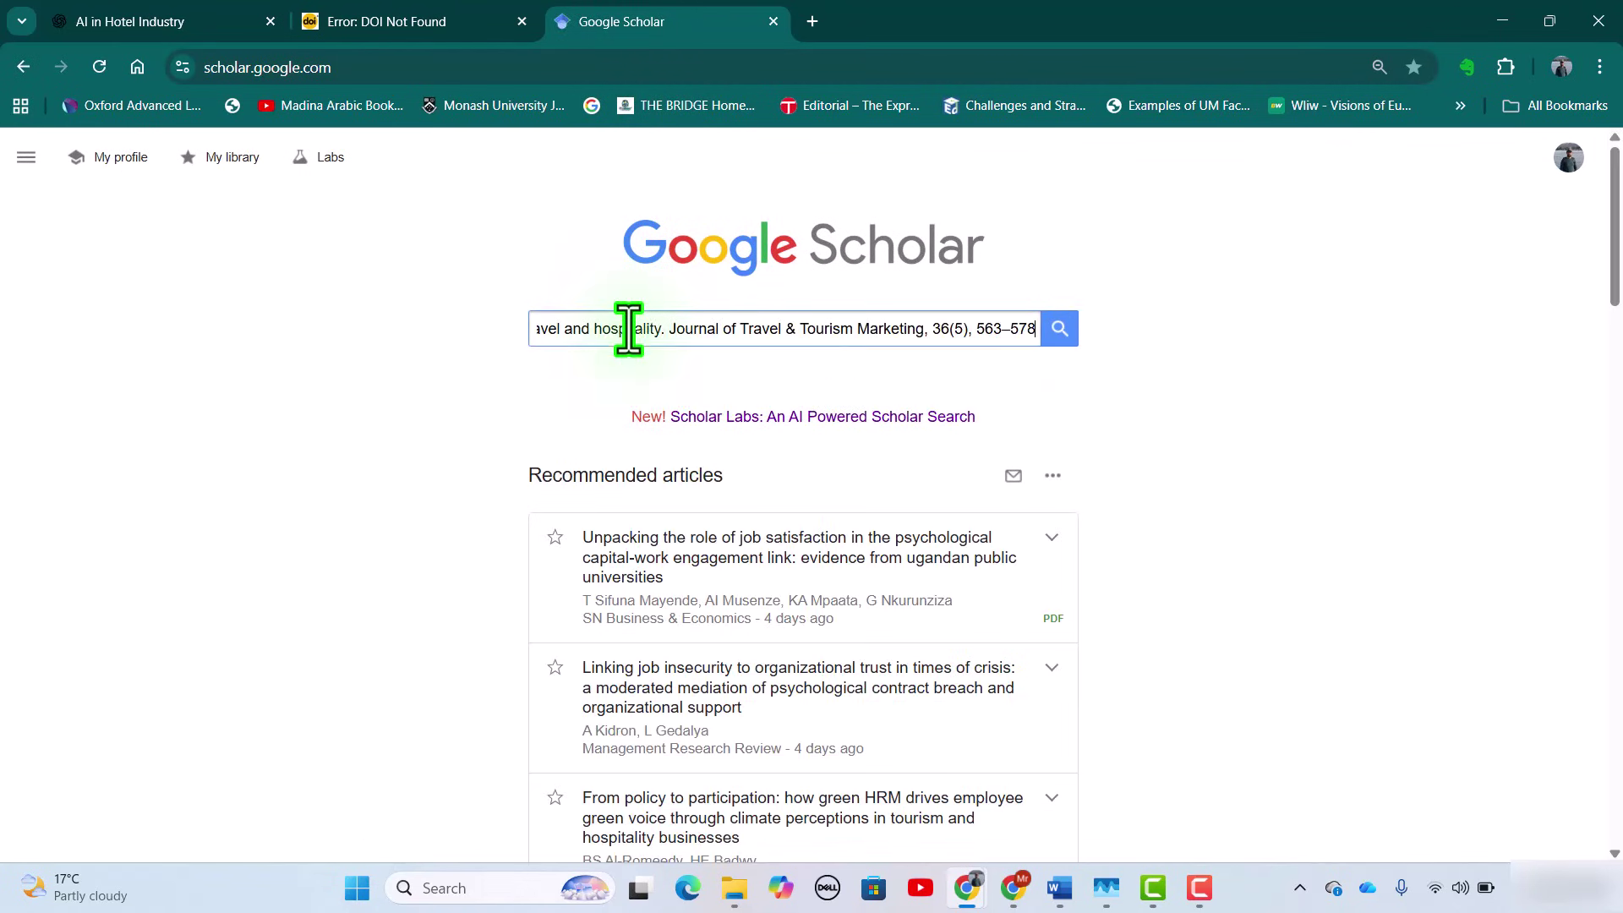
left_click(1069, 339)
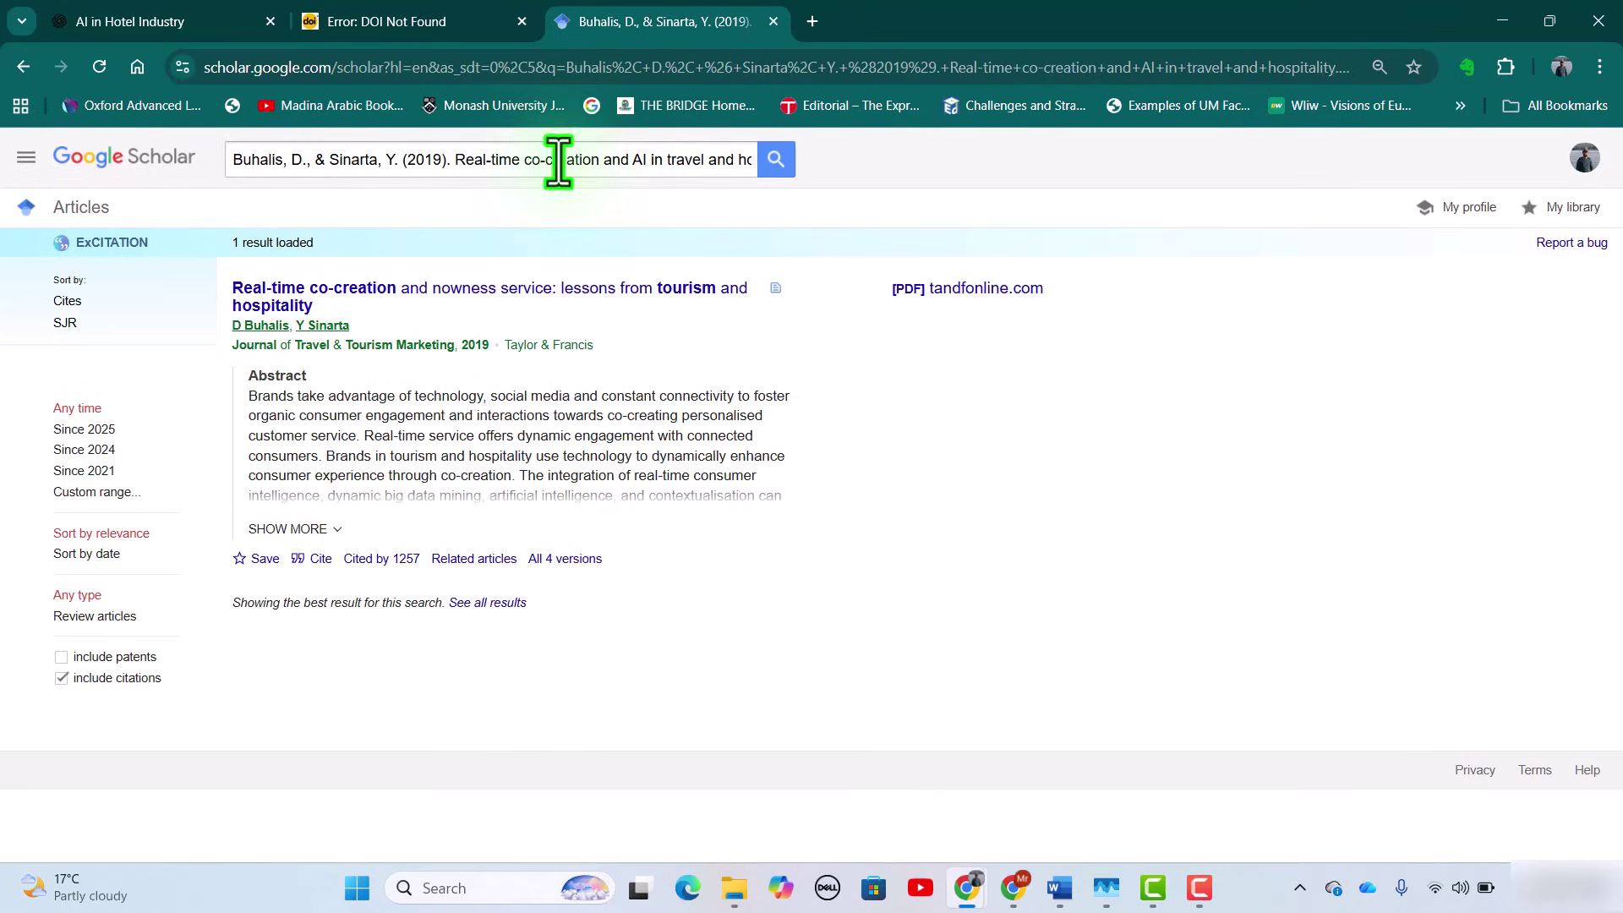
Open the real Taylor & Francis article 'Real-time co-creation and nowness service' and compare it with ChatGPT's reference.
left_click_drag(455, 160, 782, 194)
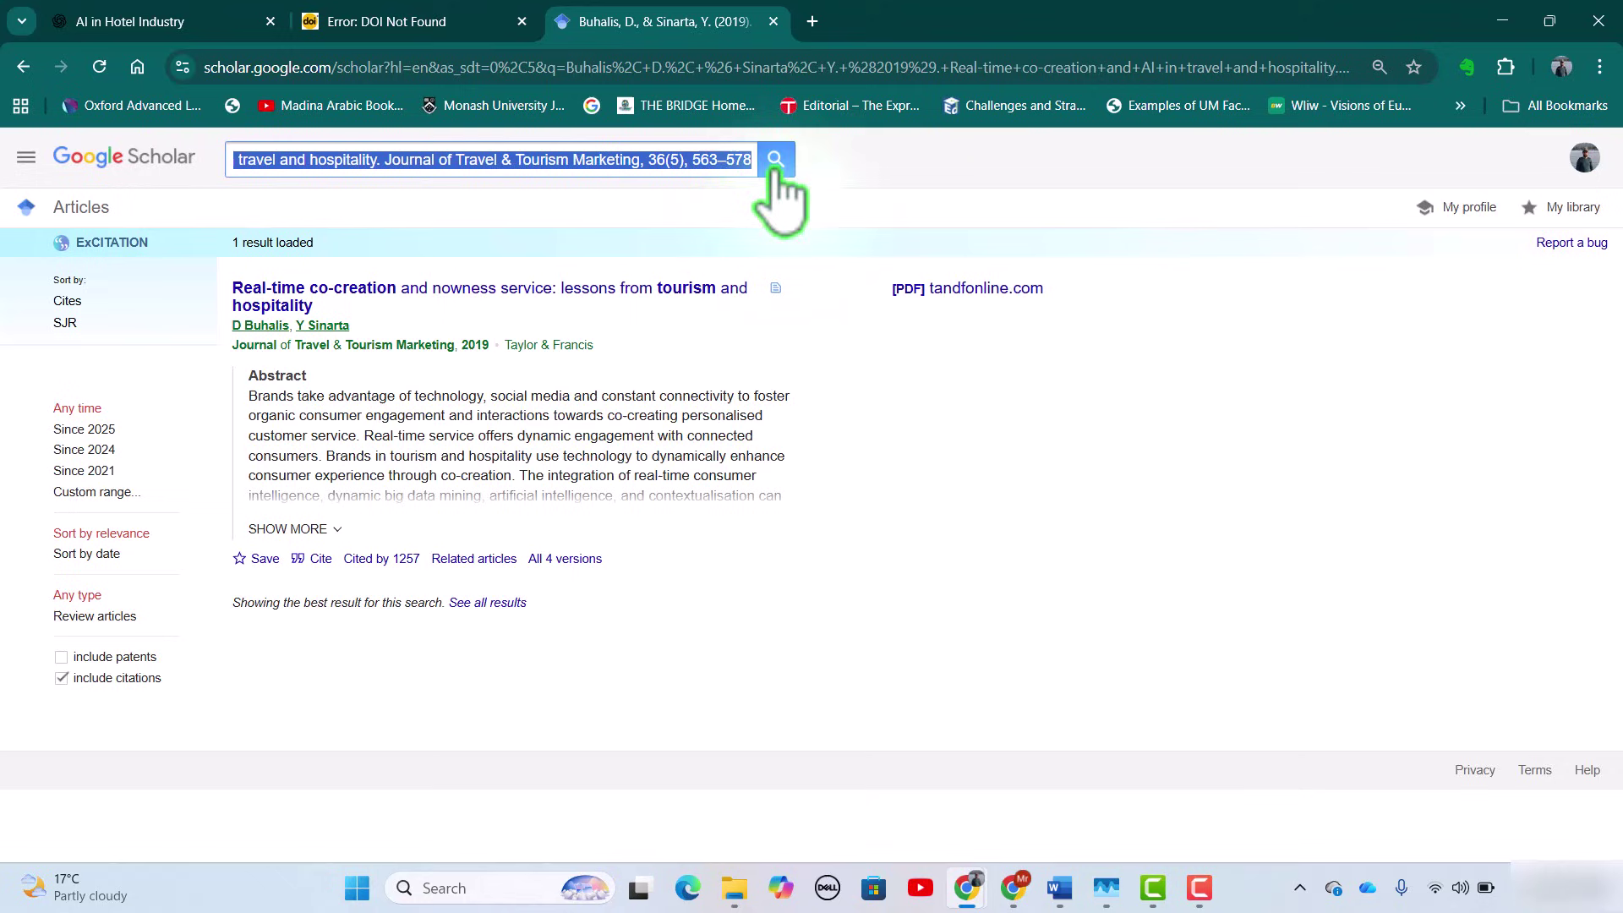
left_click(321, 559)
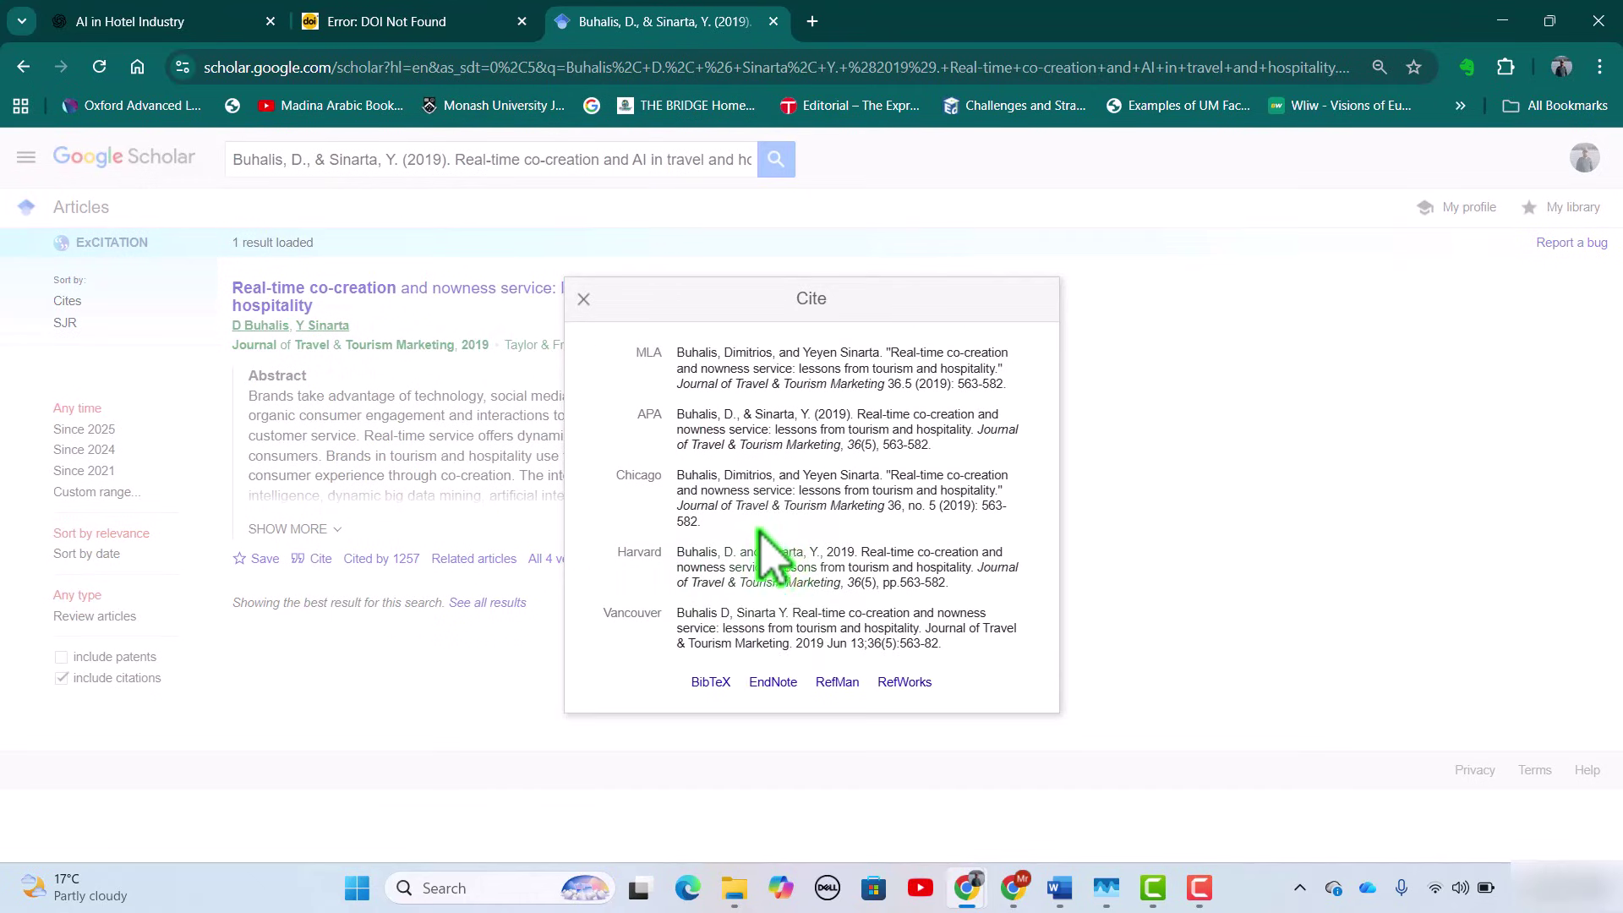
left_click(953, 274)
left_click(591, 295)
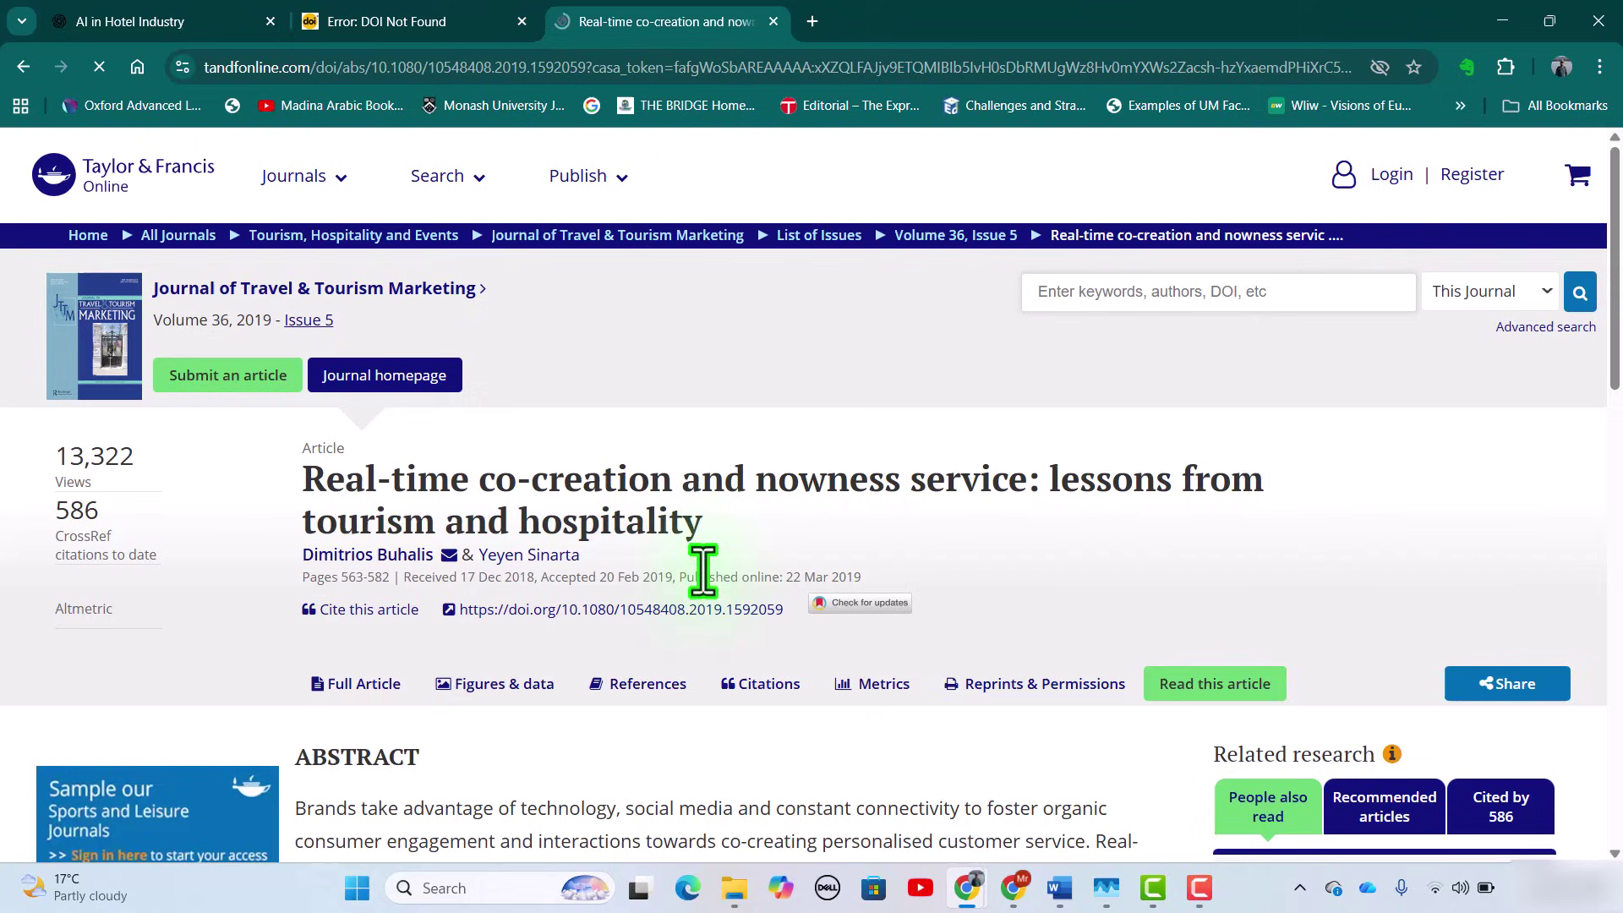
left_click(238, 16)
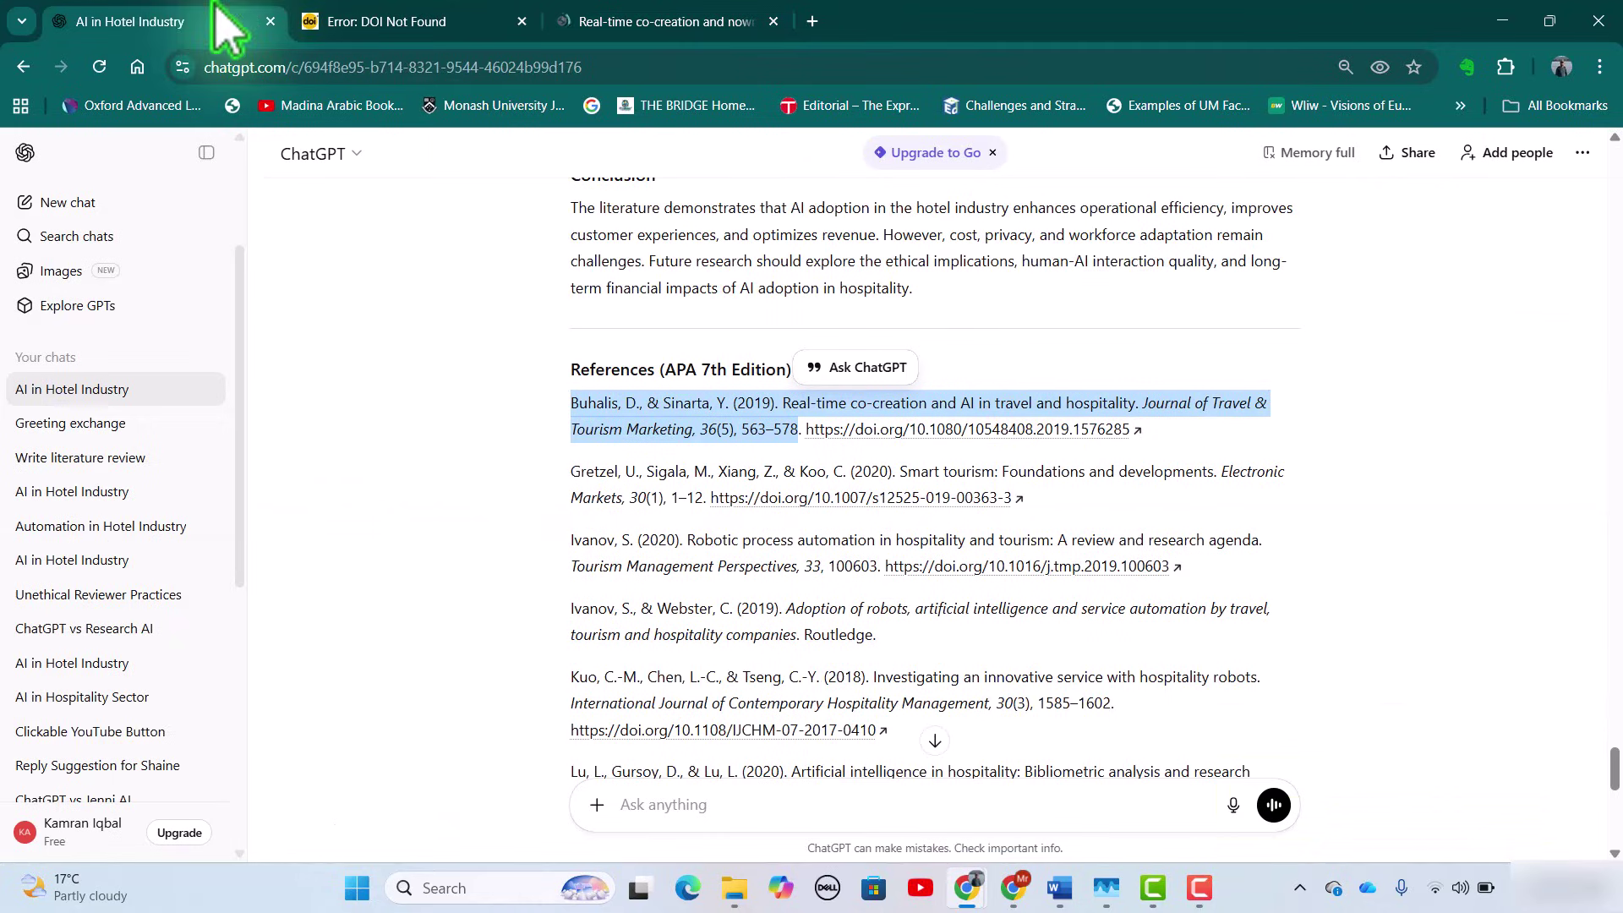
left_click(626, 22)
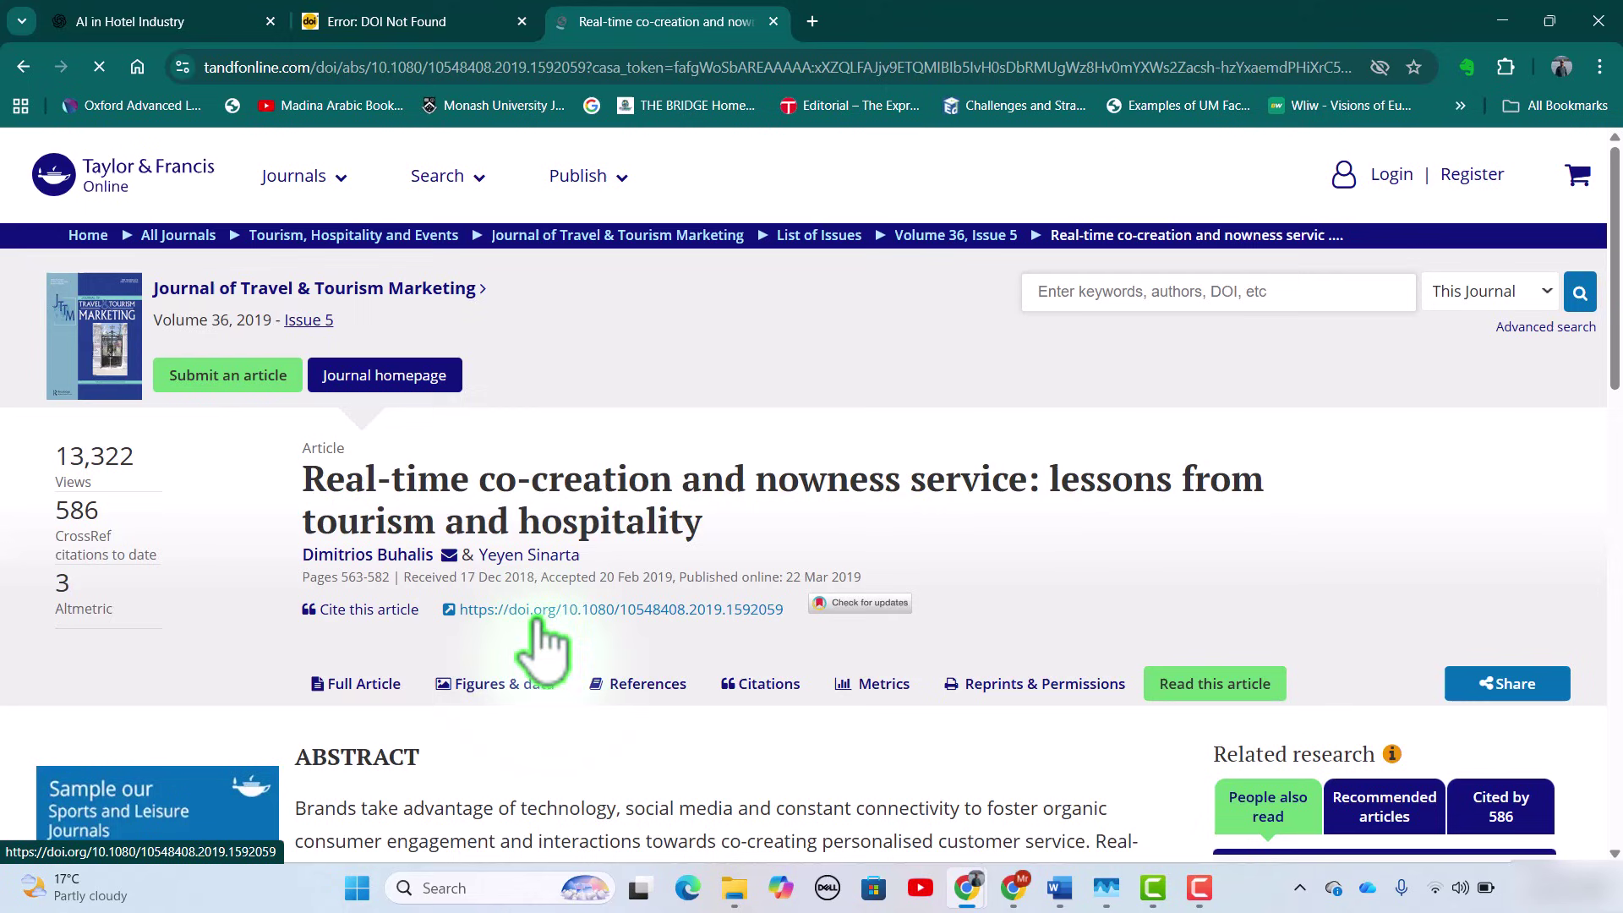
Back in ChatGPT, copy the Gretzel et al. smart tourism reference.
left_click(241, 21)
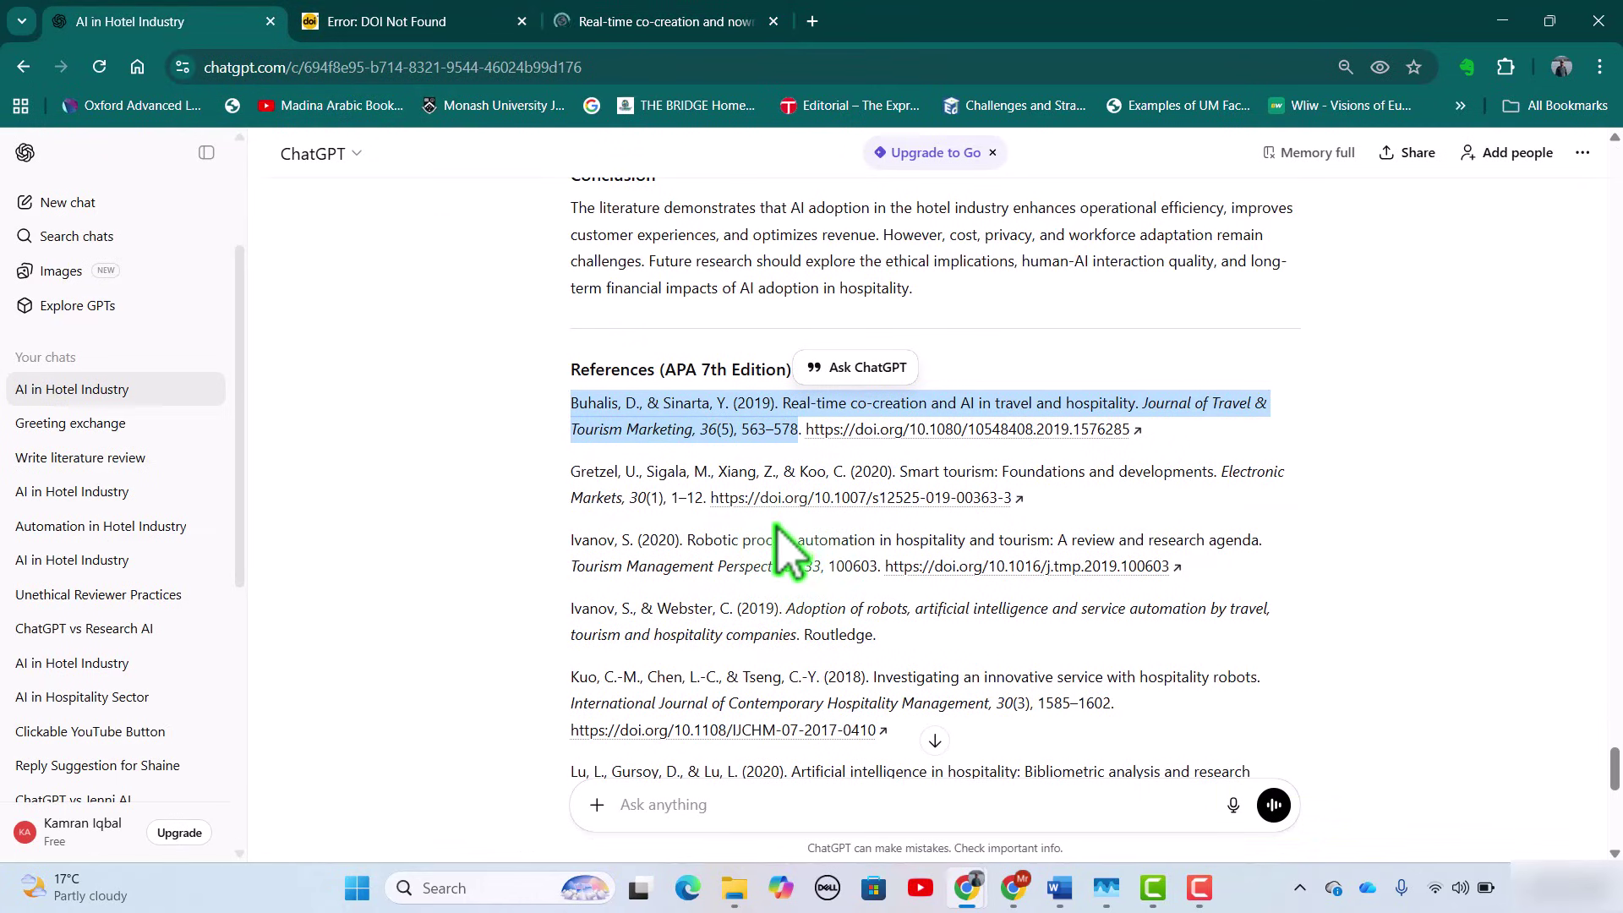
left_click(1064, 499)
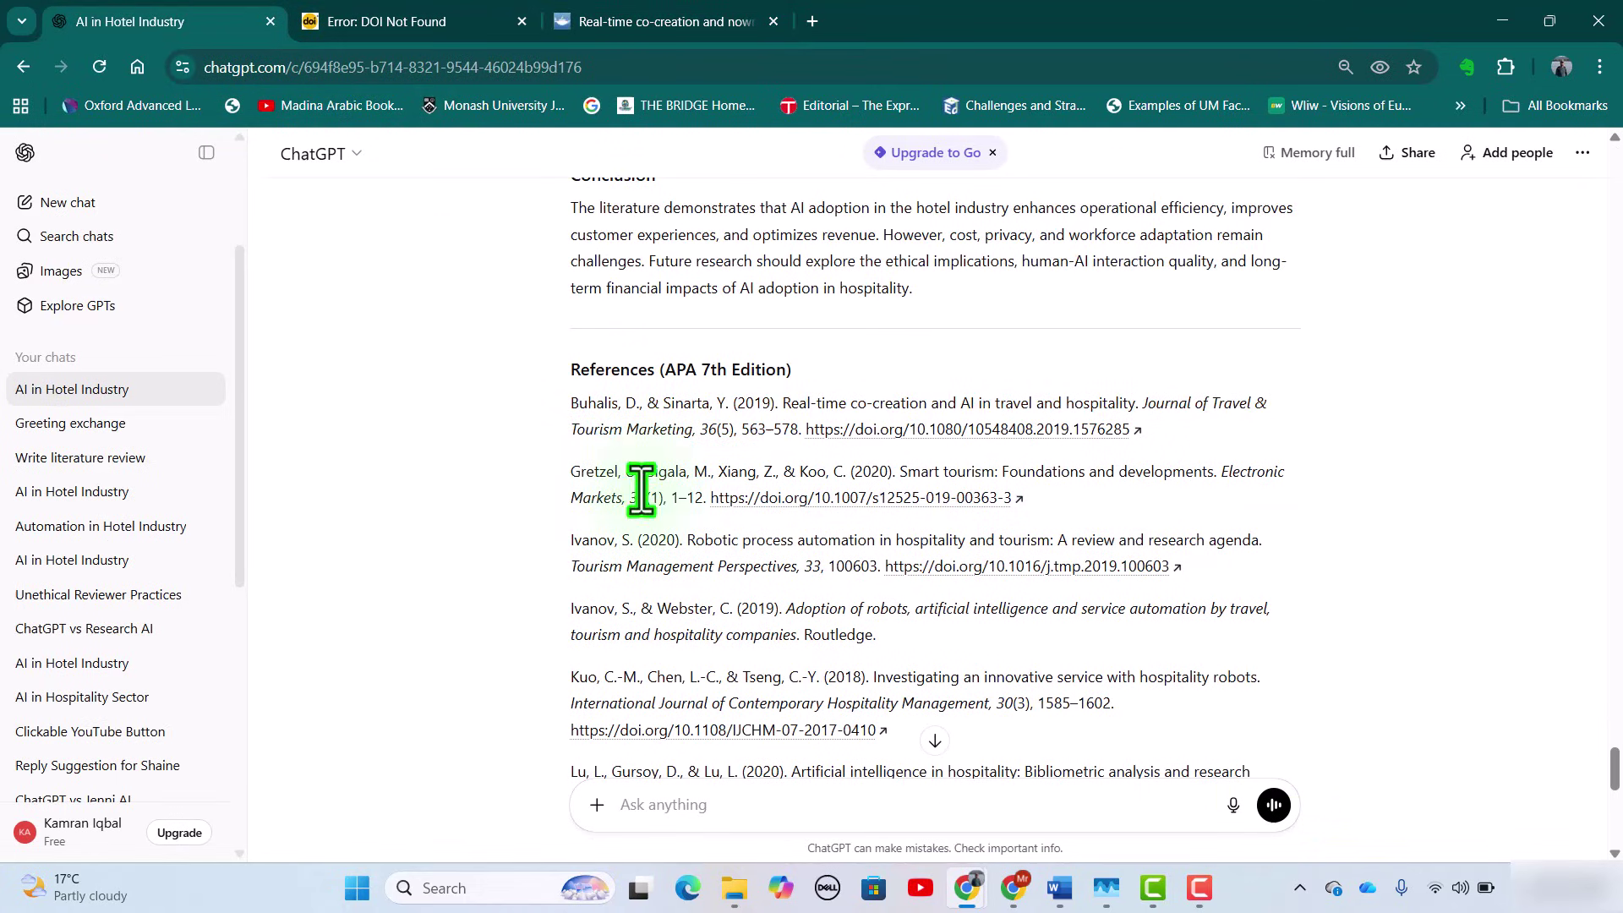
left_click_drag(564, 472, 707, 501)
right_click(805, 508)
left_click(833, 519)
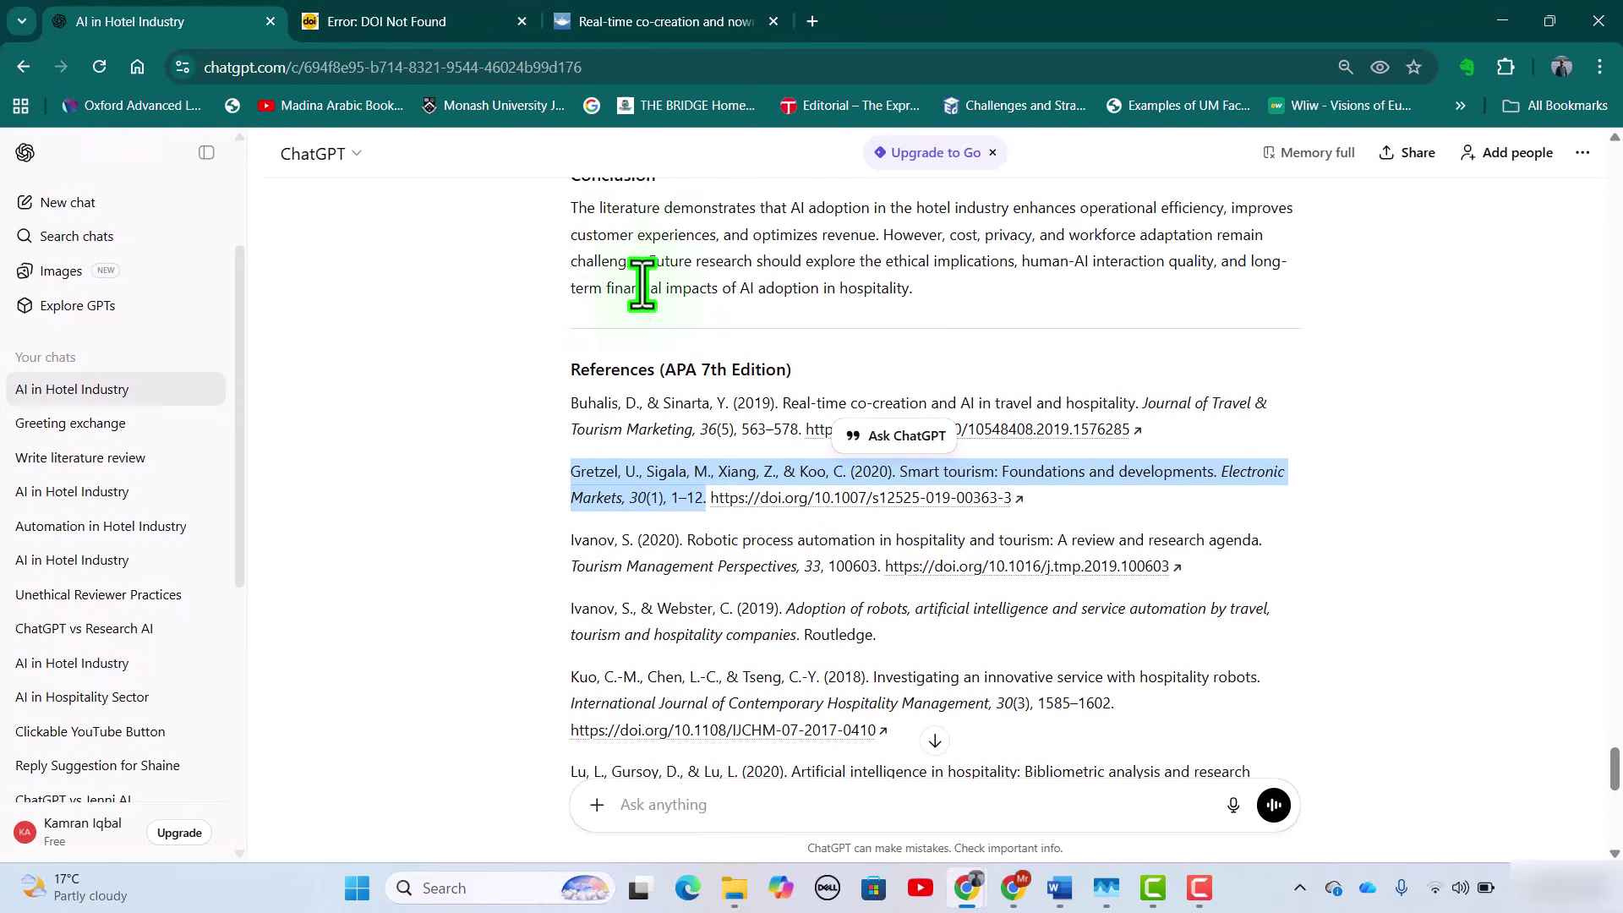
Search Google Scholar in the third tab for the pasted Gretzel reference.
left_click(591, 21)
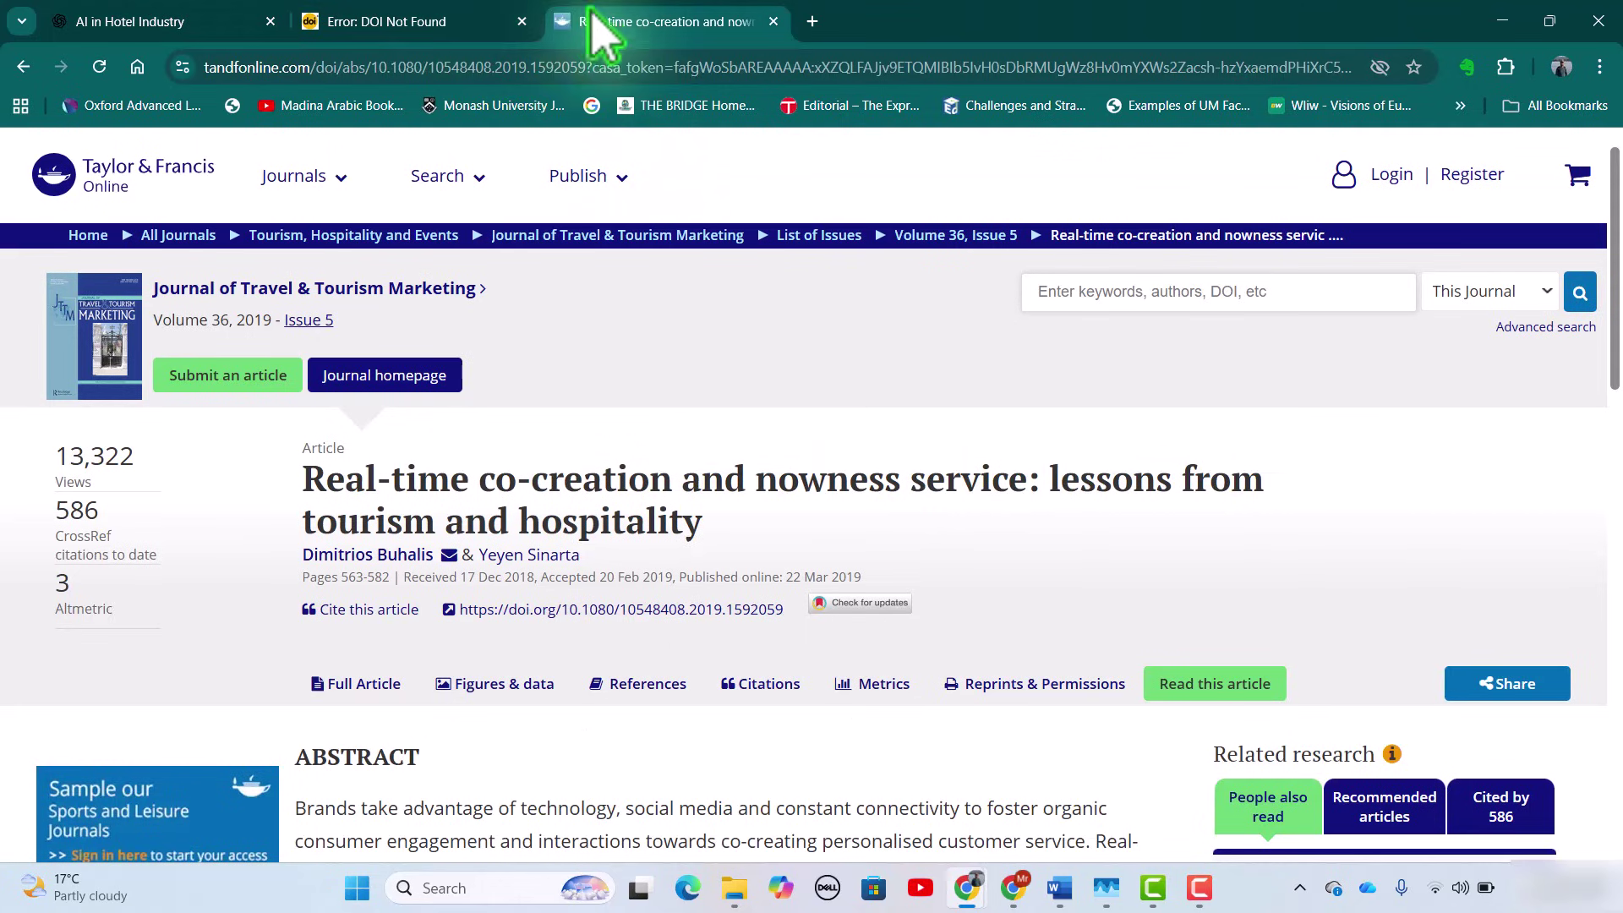
left_click(672, 66)
type("scho")
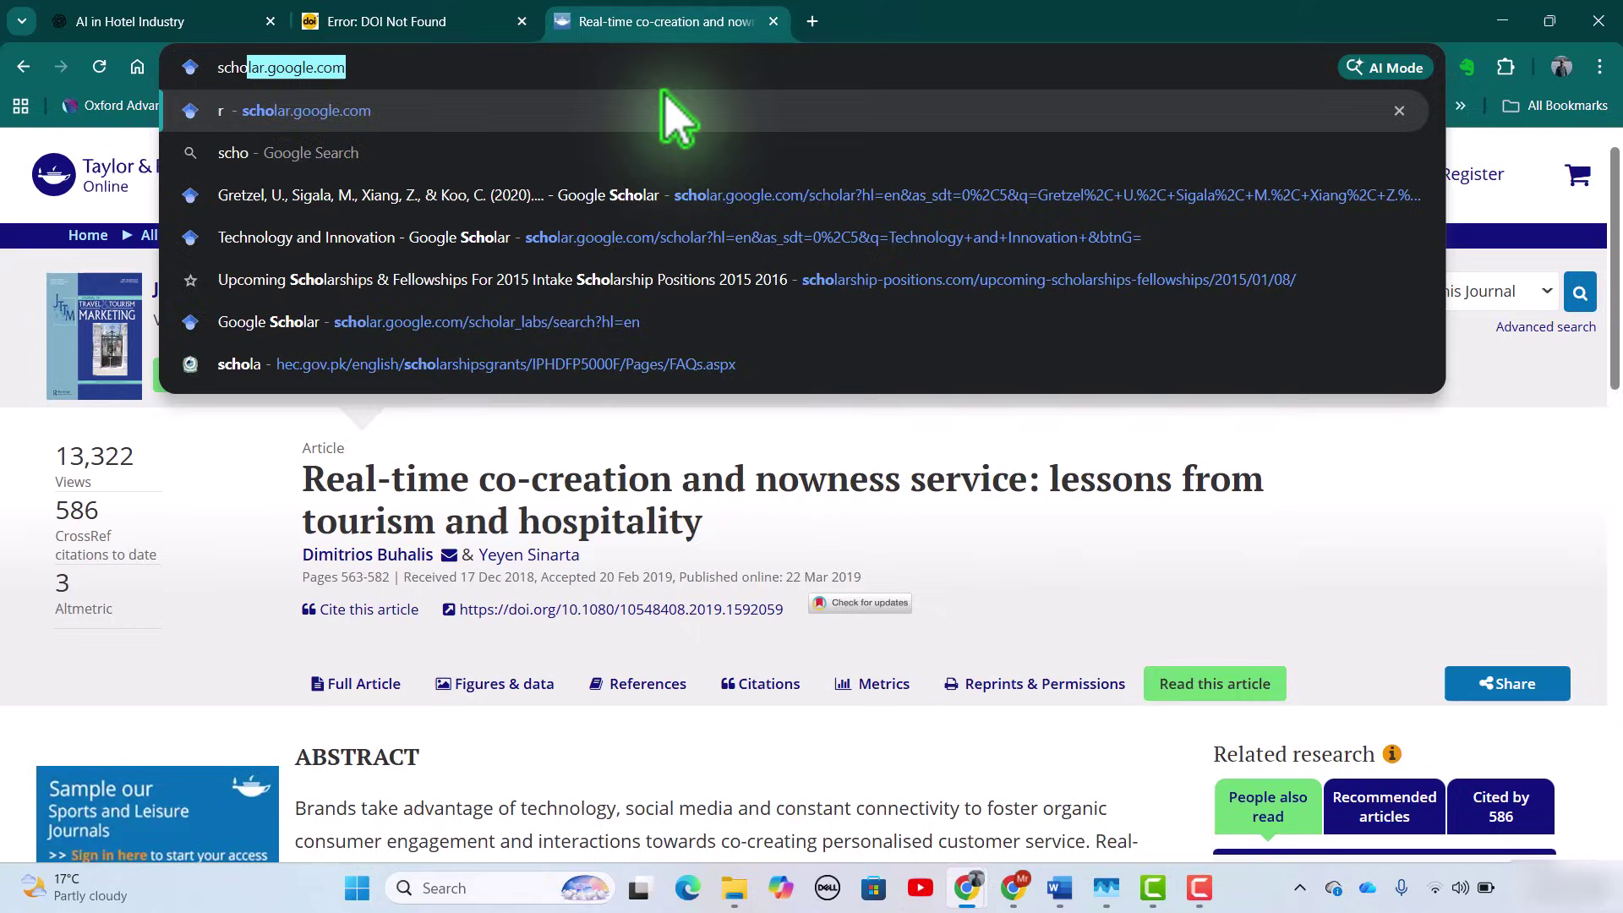
key("Return")
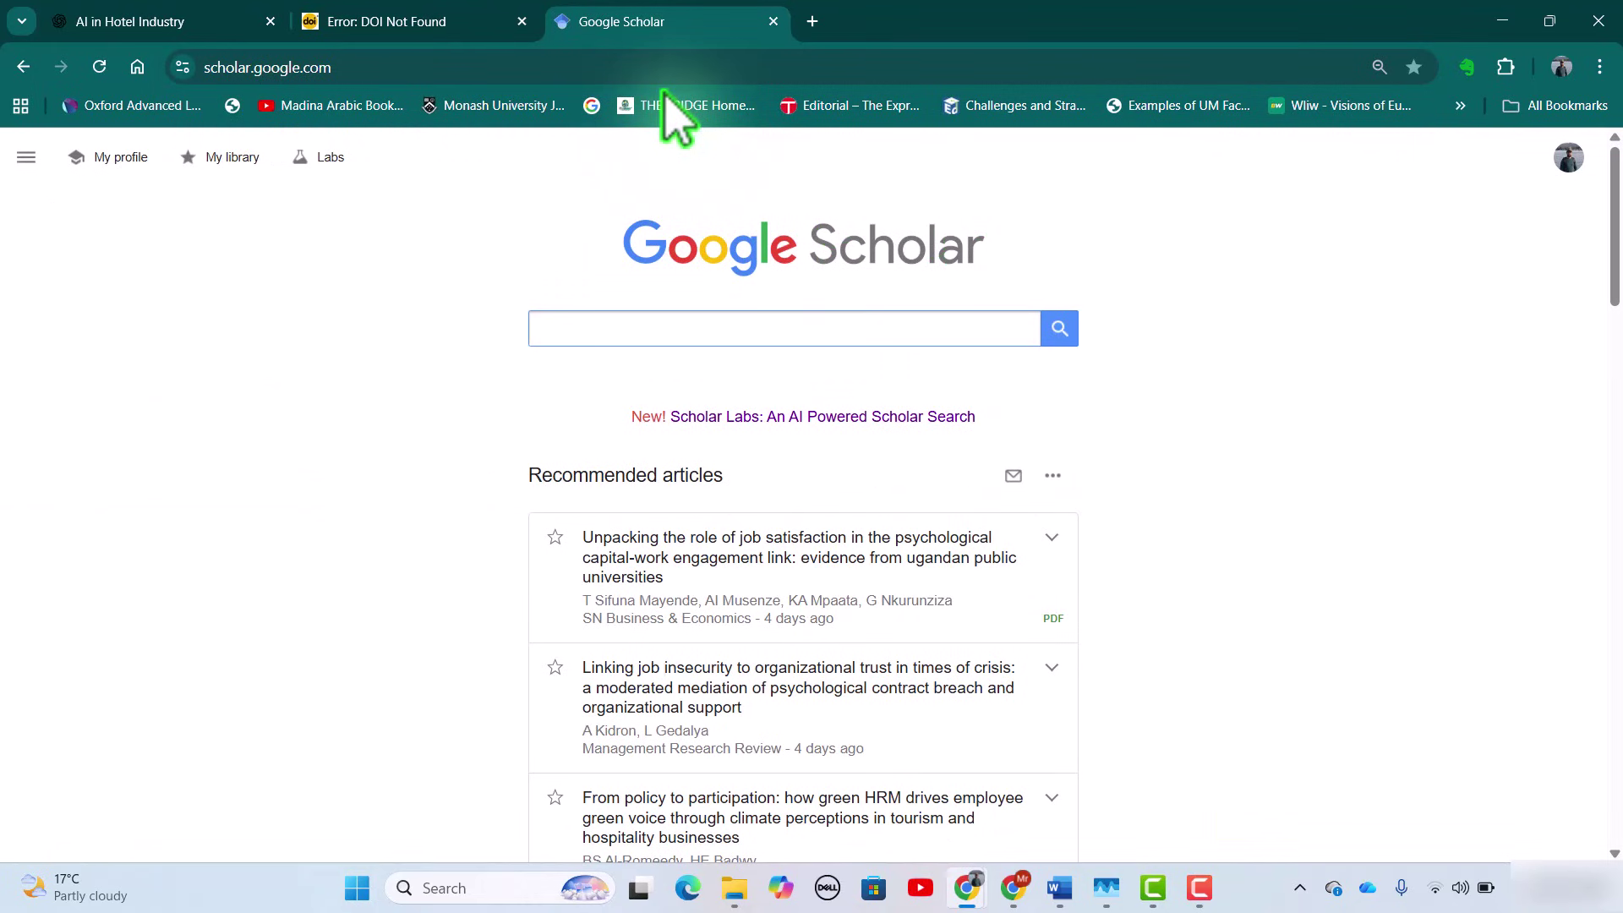
type("Gretzel, U., Sigala, M., Xiang, Z., & Koo, C. (2020). Smart tourism: Foundations and developments. Electronic Markets, 30(1), 1-13.")
left_click(1061, 336)
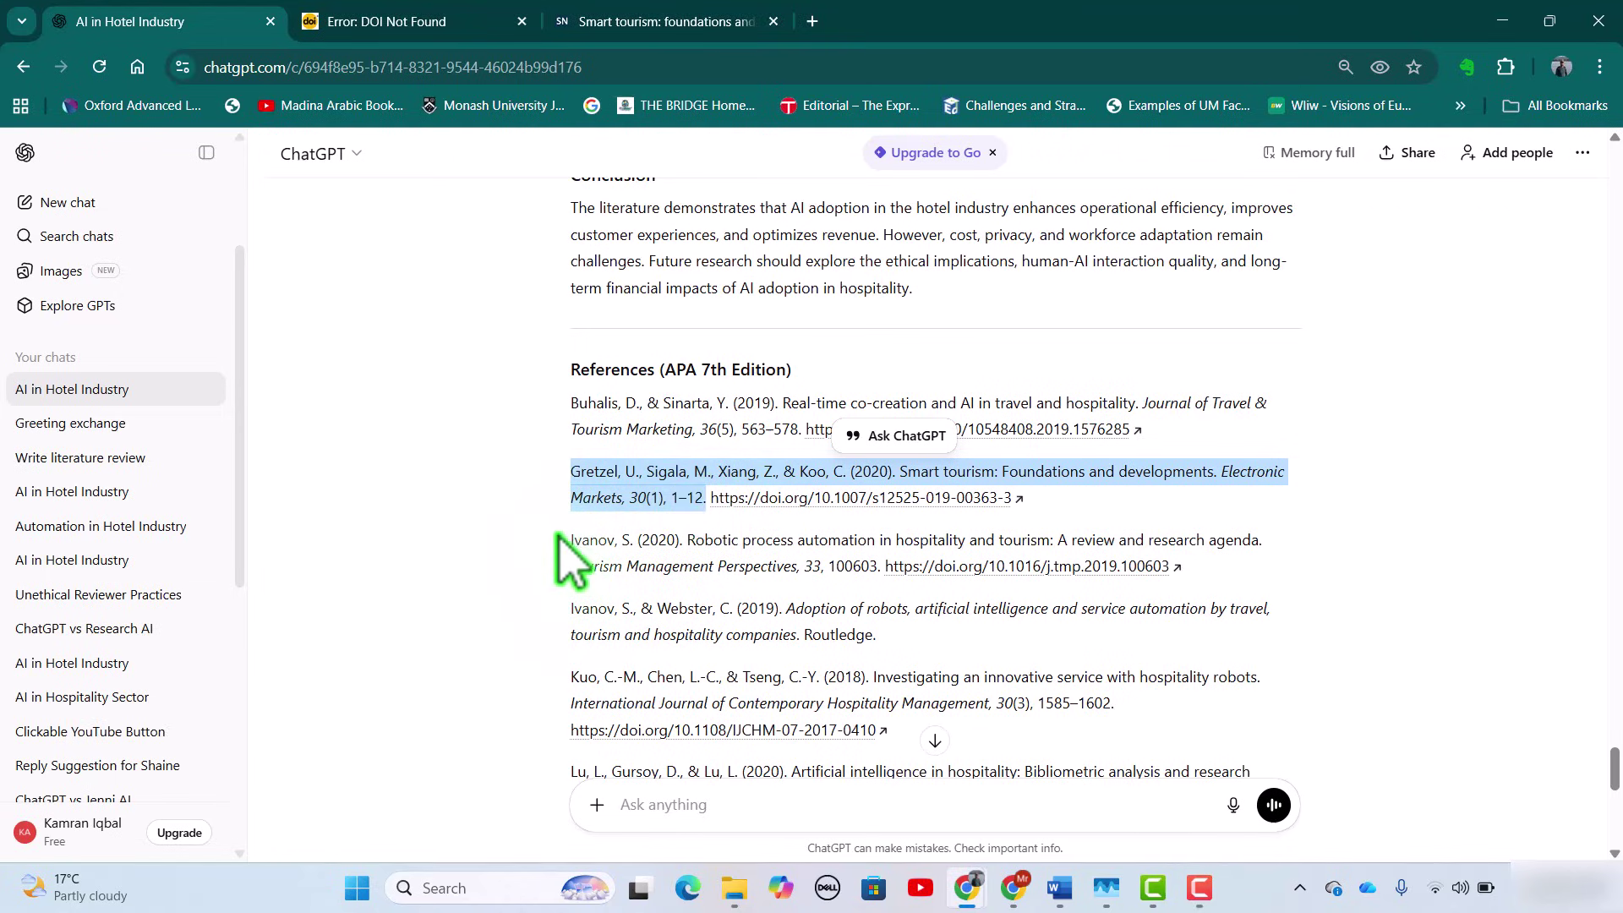
Open the DOI link of Ivanov's 2020 reference on ScienceDirect.
left_click_drag(570, 539, 686, 541)
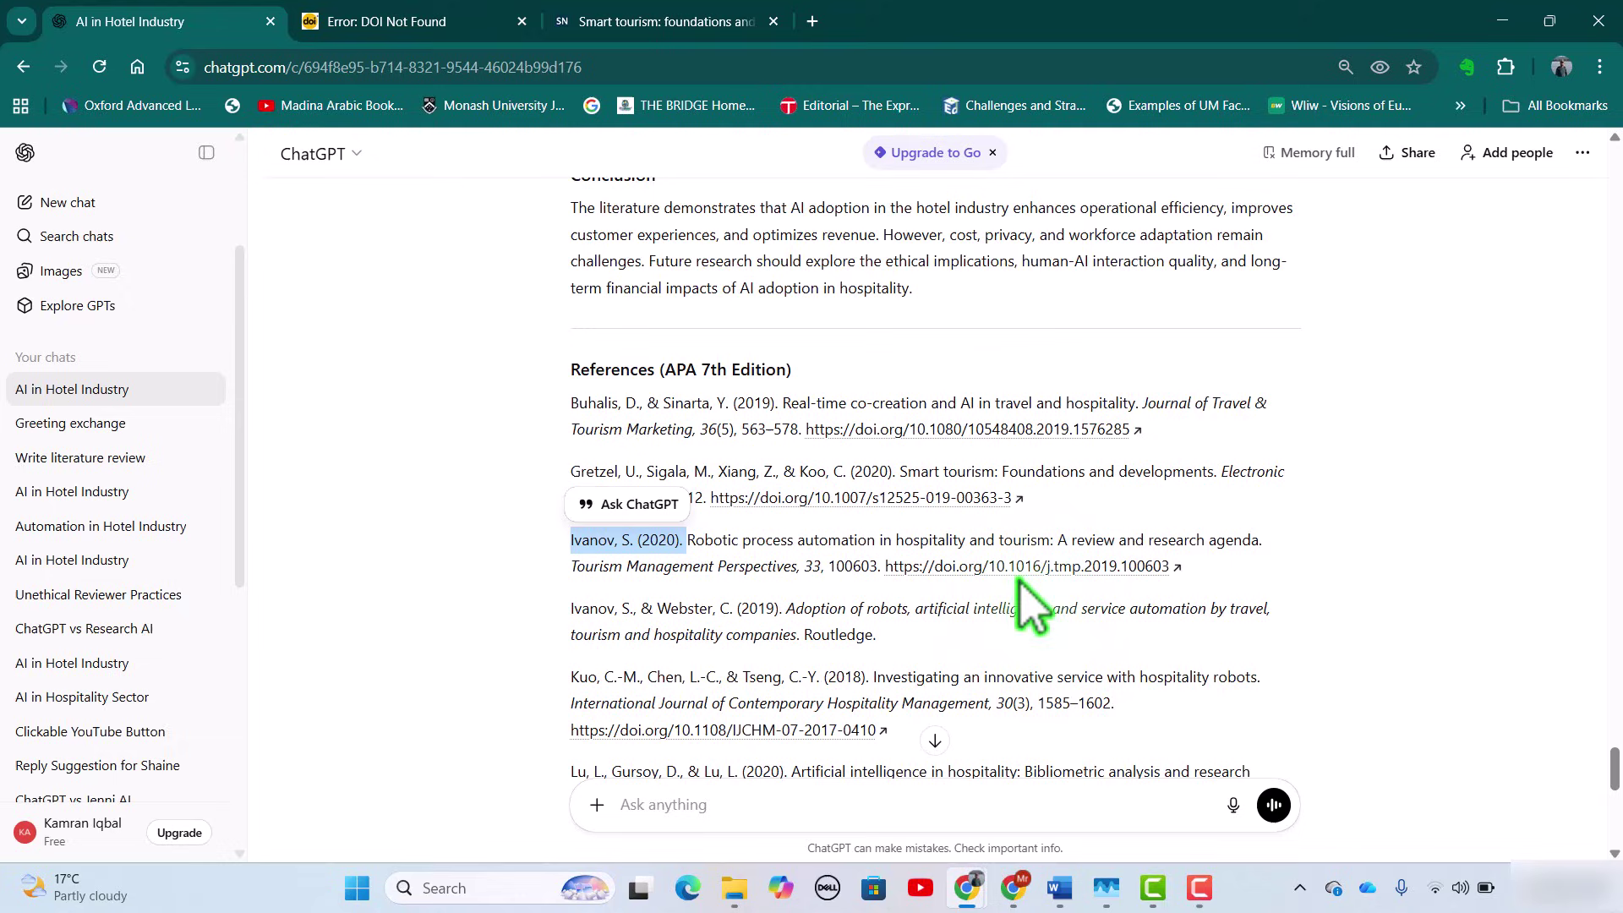
left_click(970, 567)
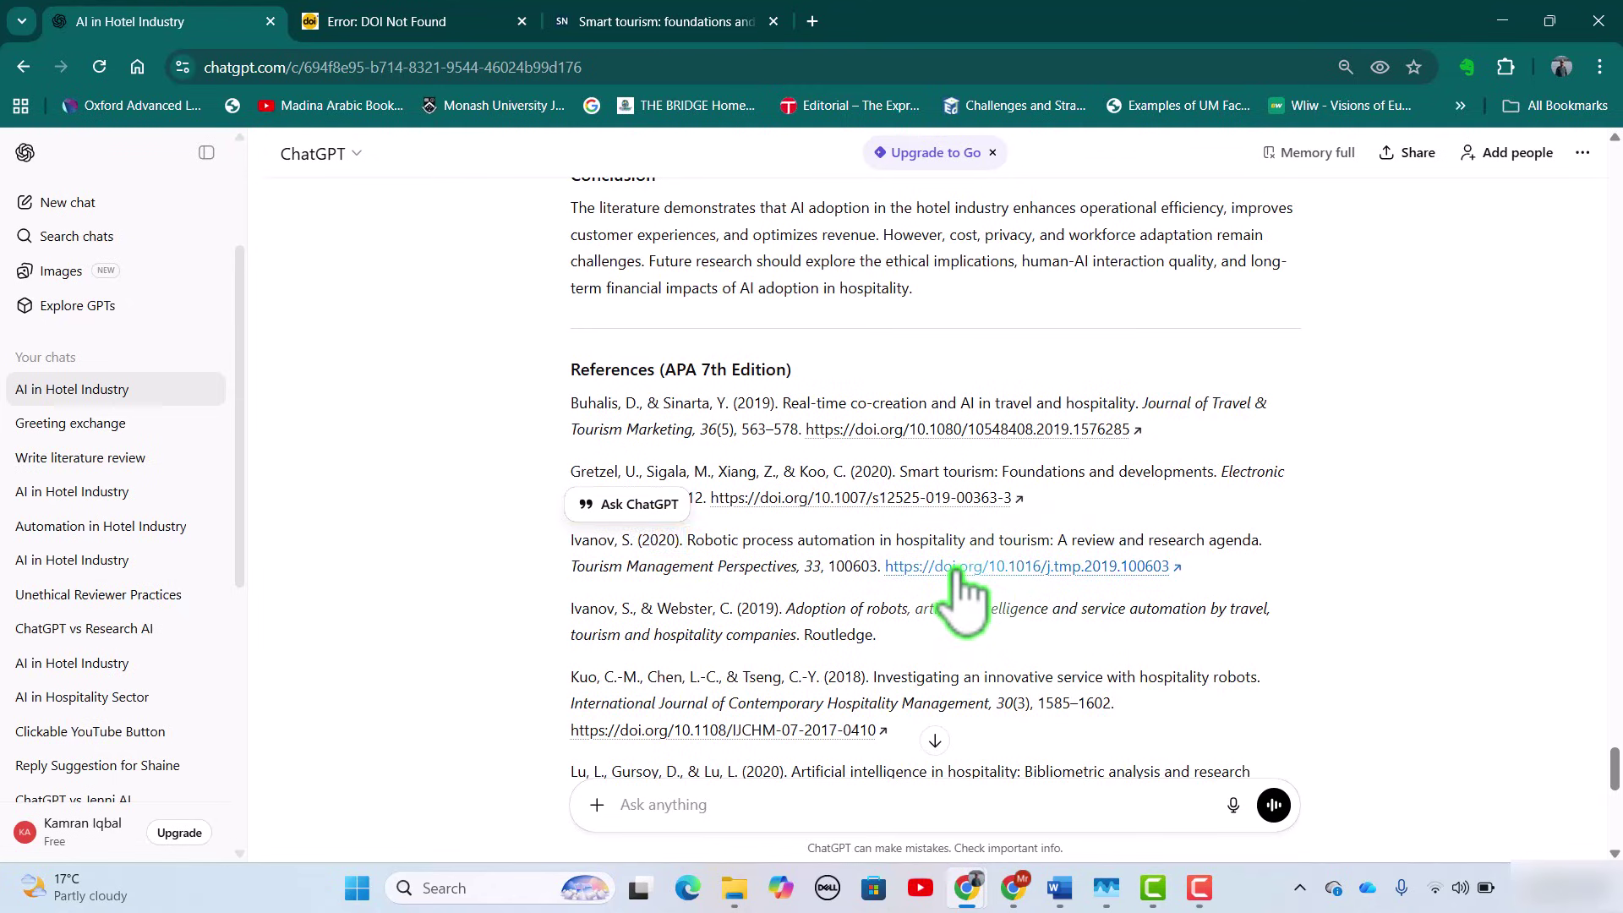
left_click(964, 555)
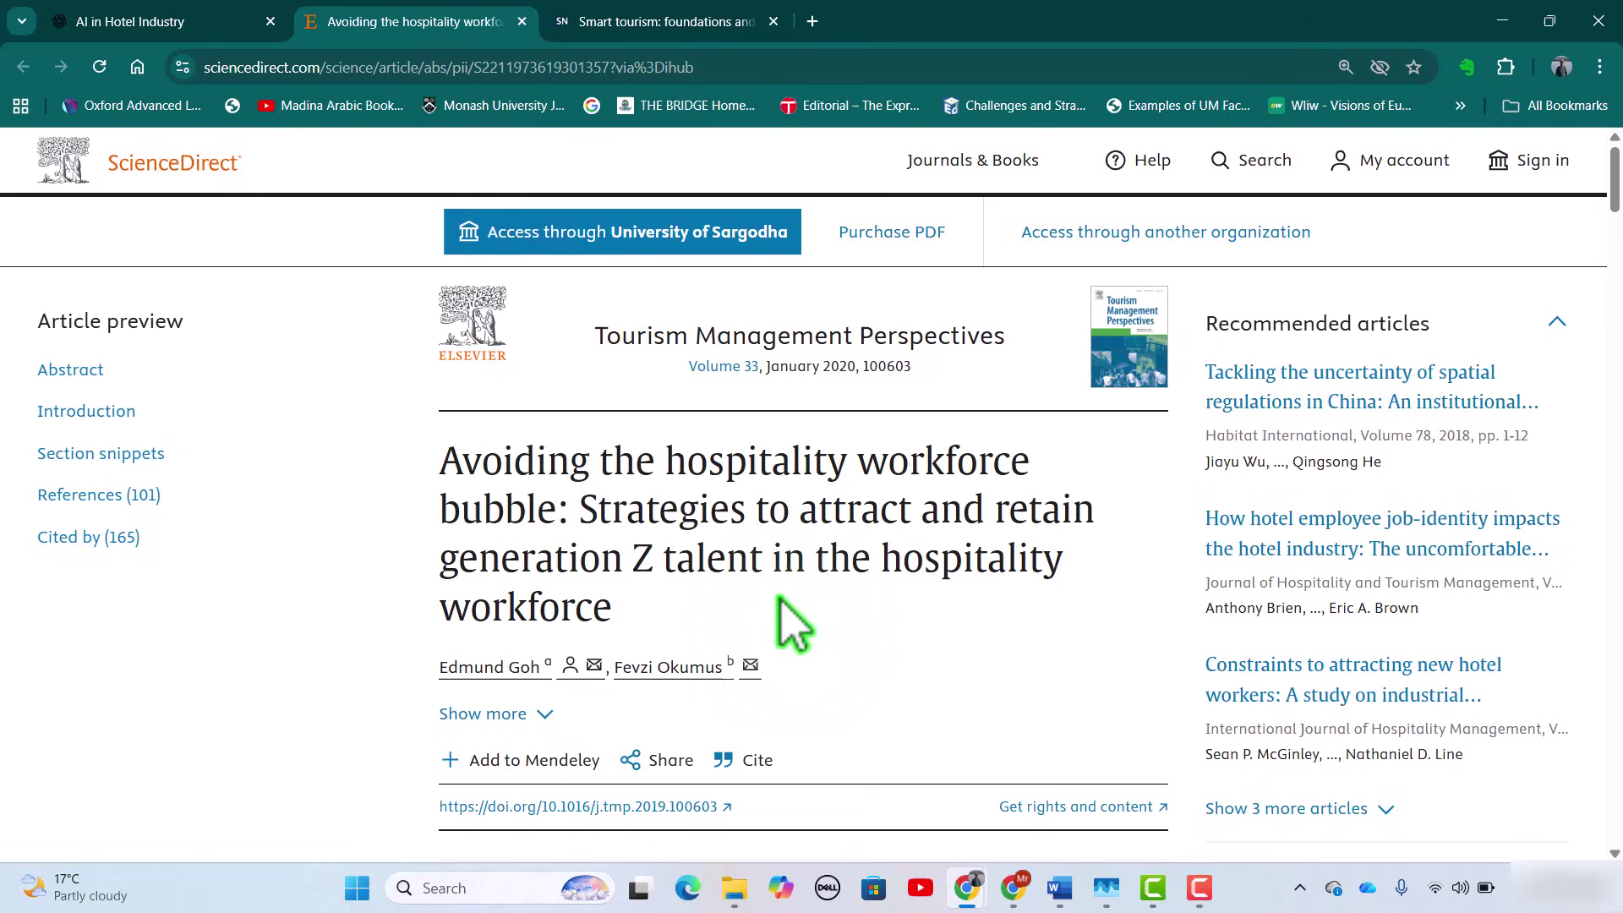
scroll(659, 744, "down", 1)
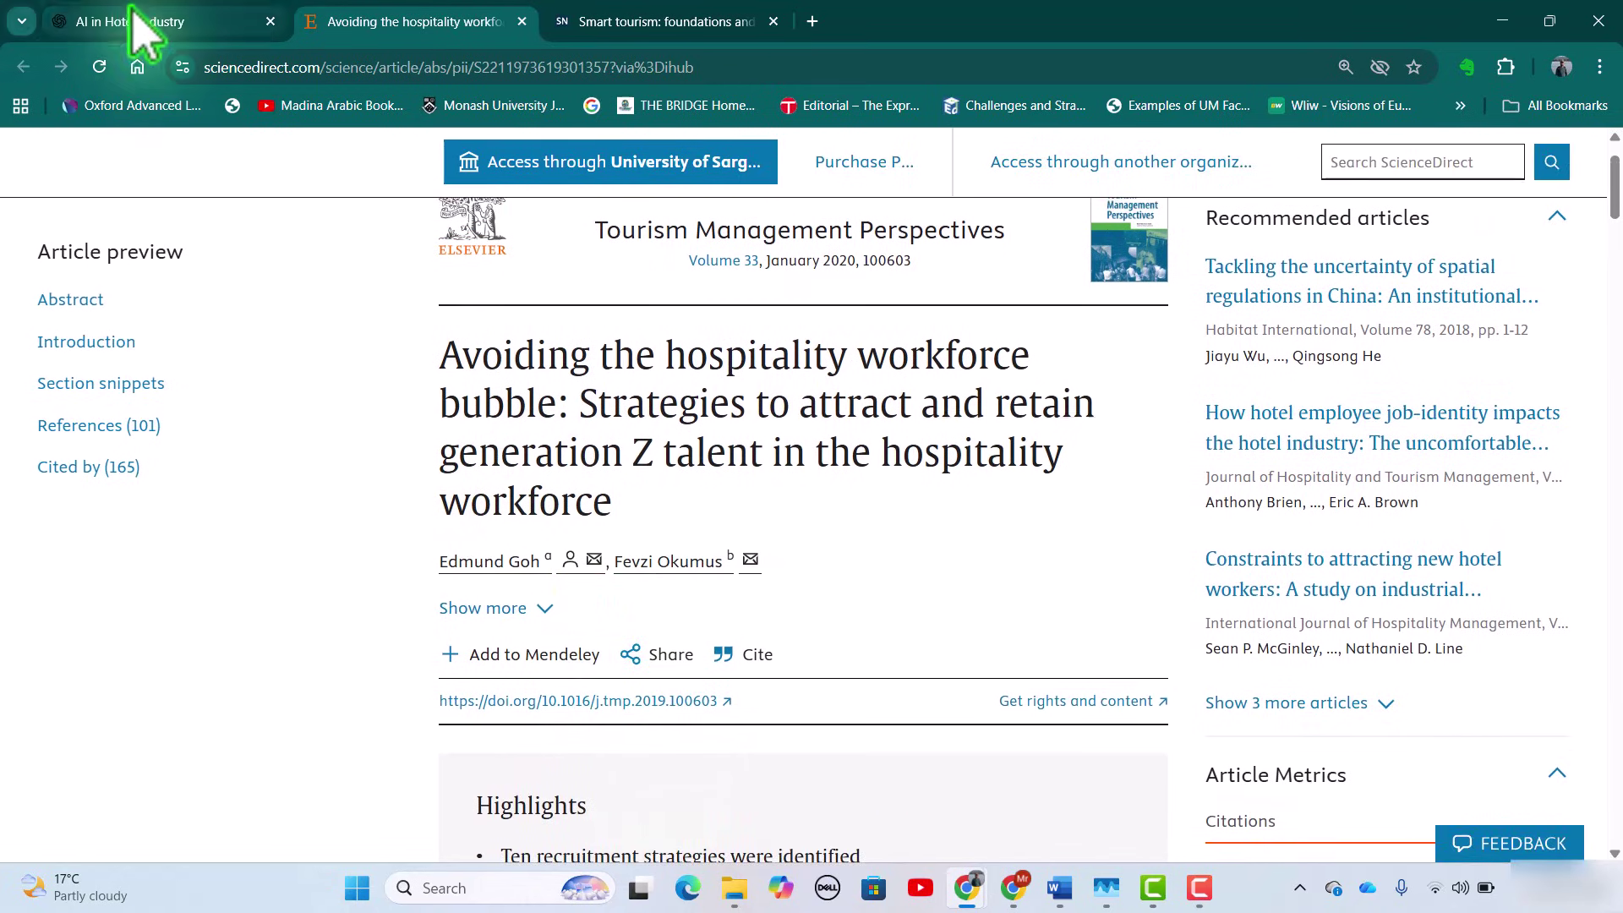
Compare ChatGPT's Ivanov 2020 reference with the actual article, 'Avoiding the hospitality workforce bubble'.
left_click(145, 21)
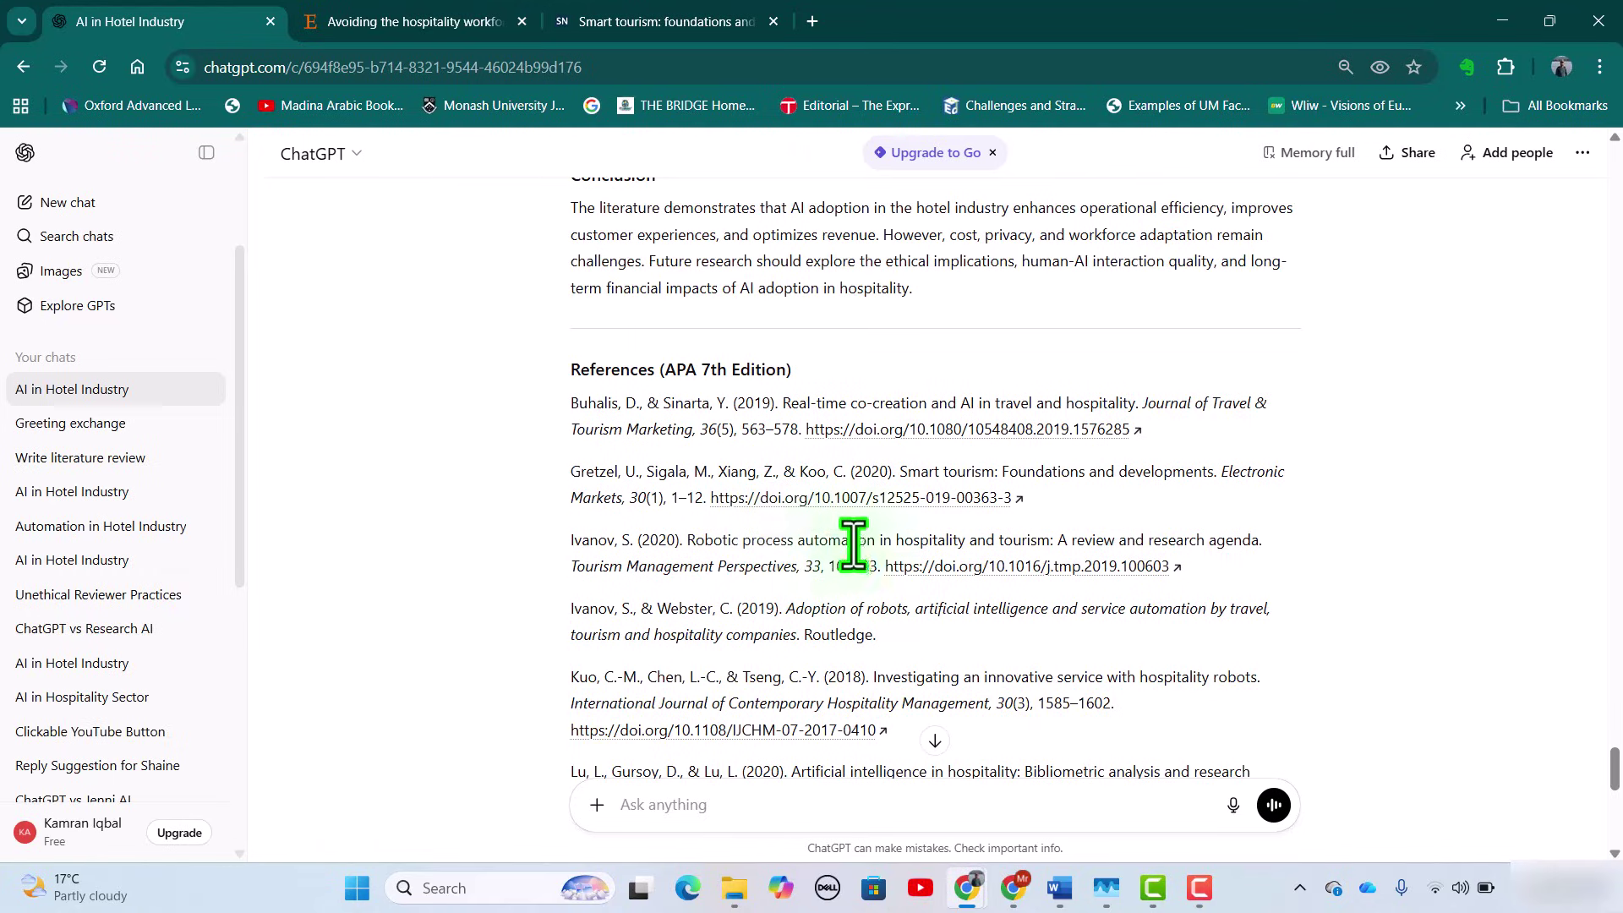
left_click(710, 23)
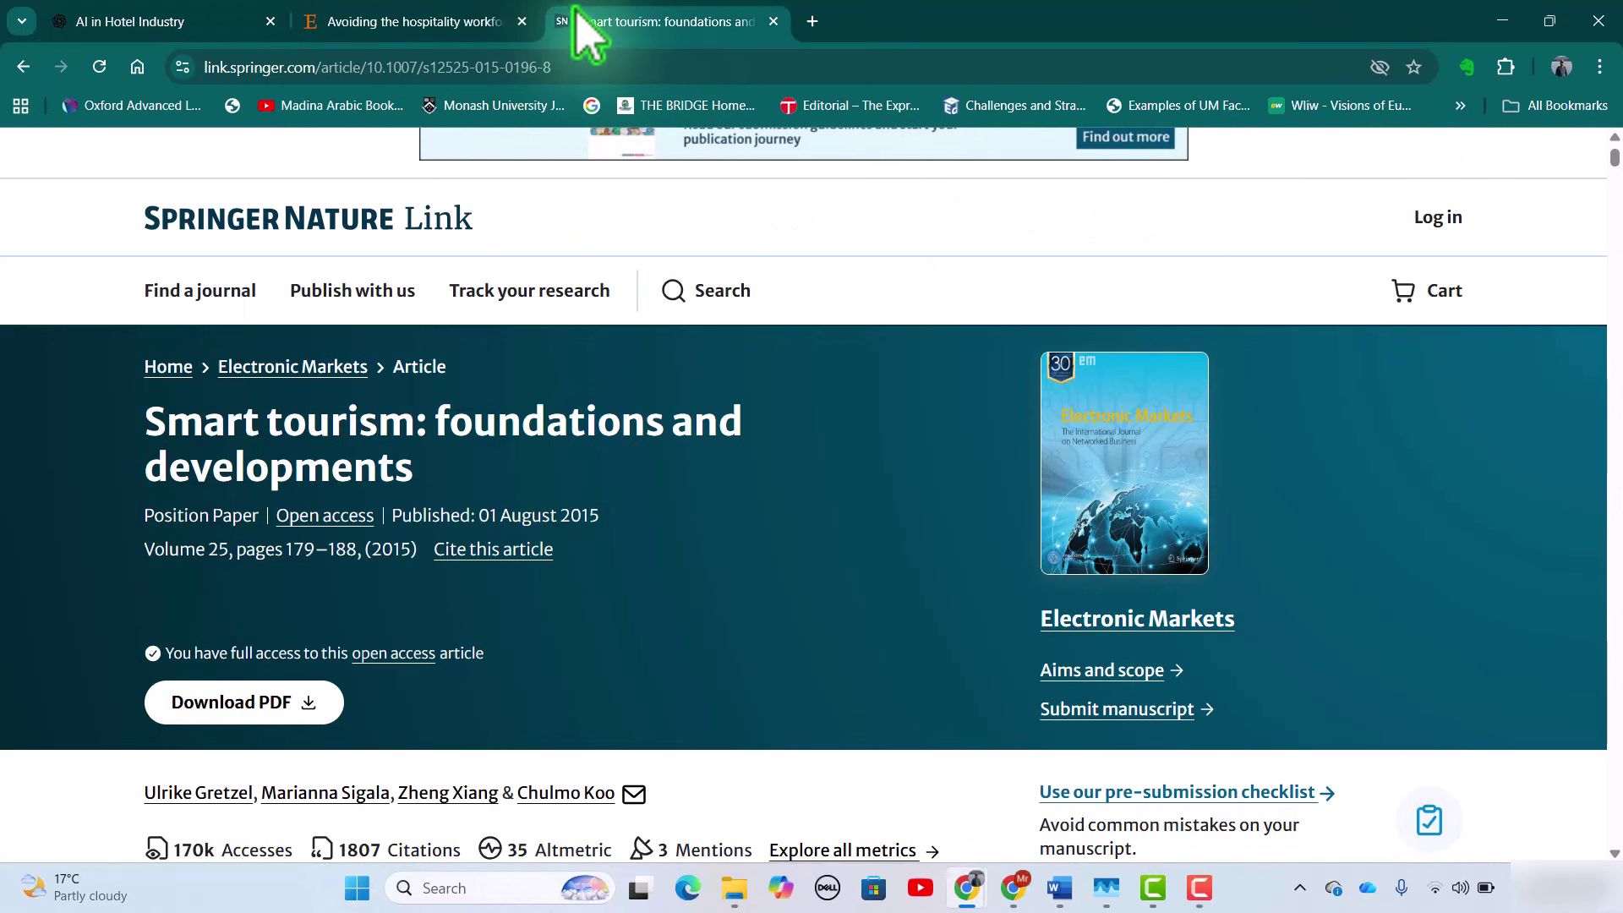
left_click(506, 26)
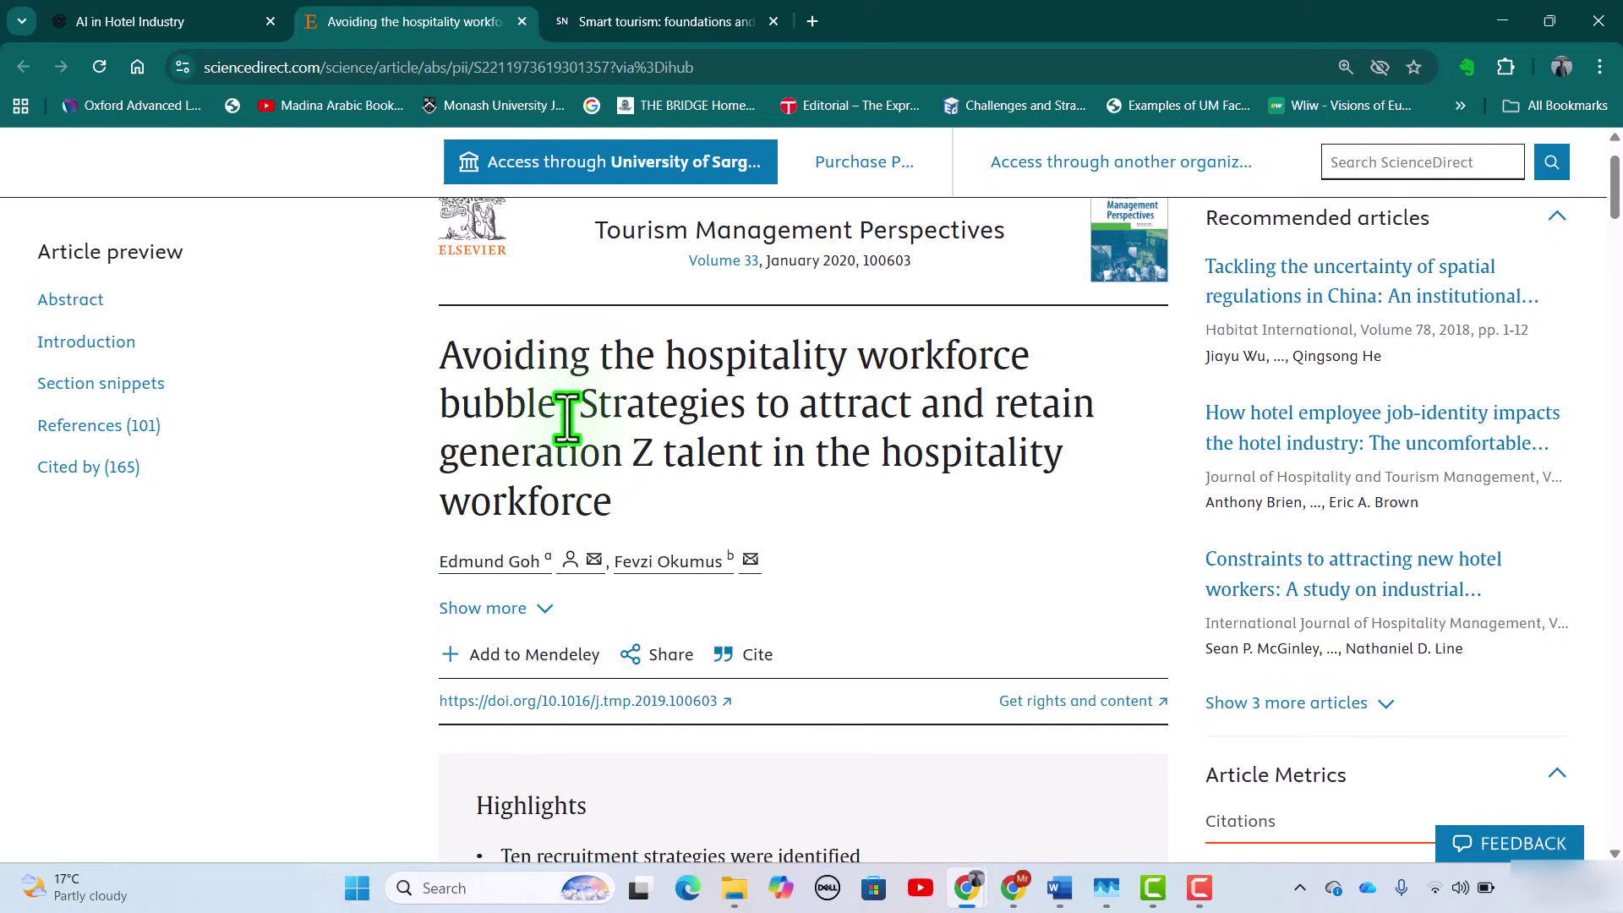
left_click(215, 21)
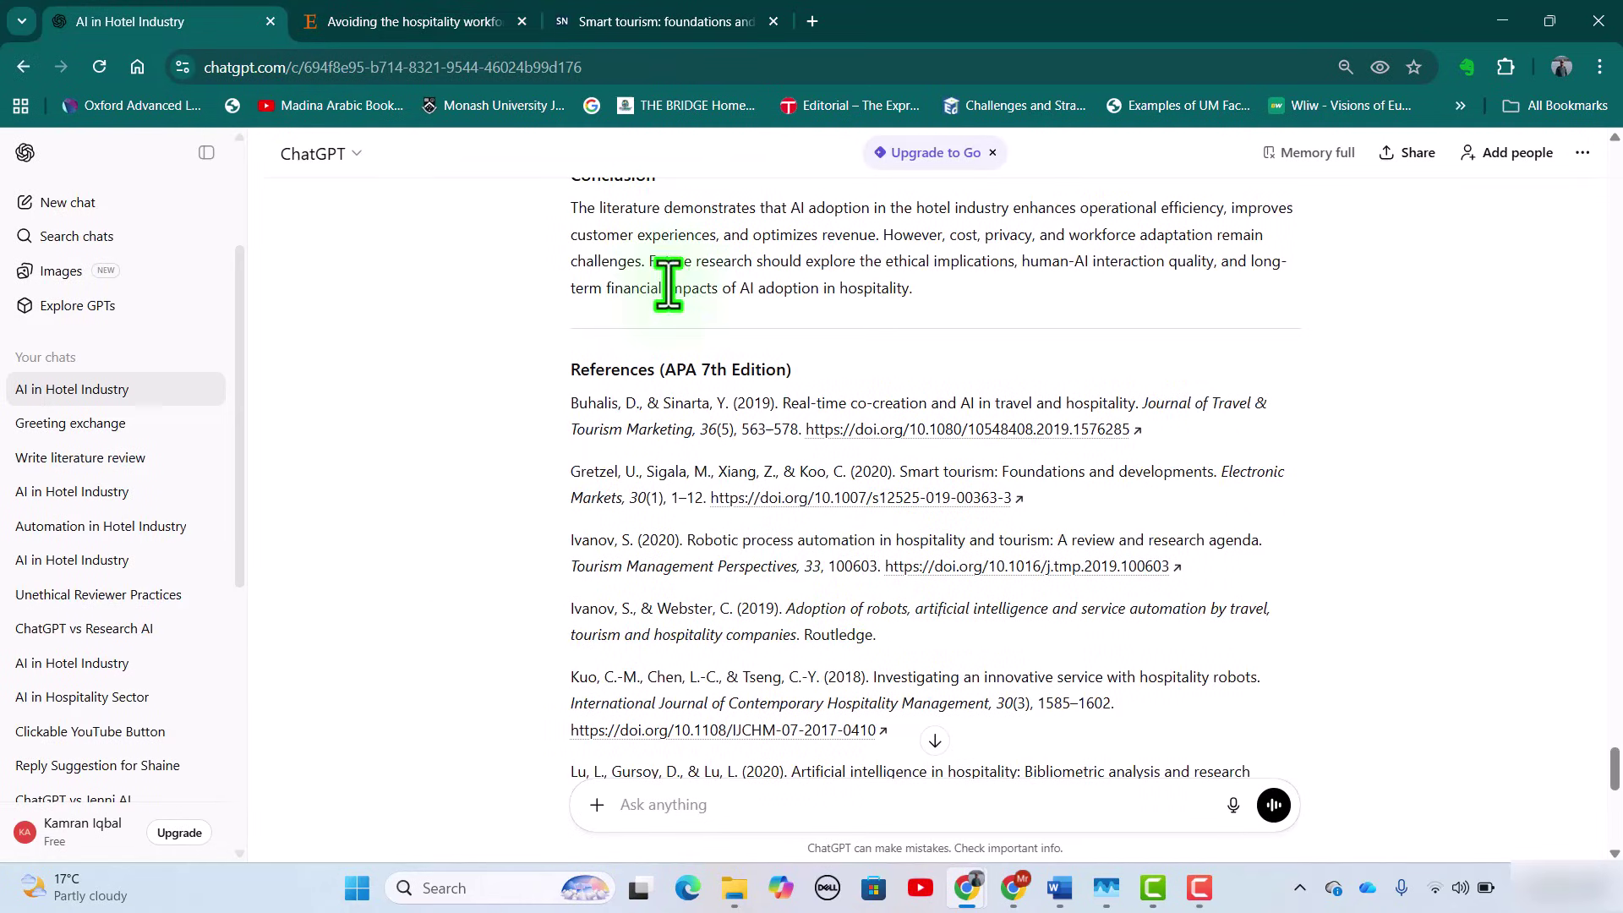
left_click(503, 22)
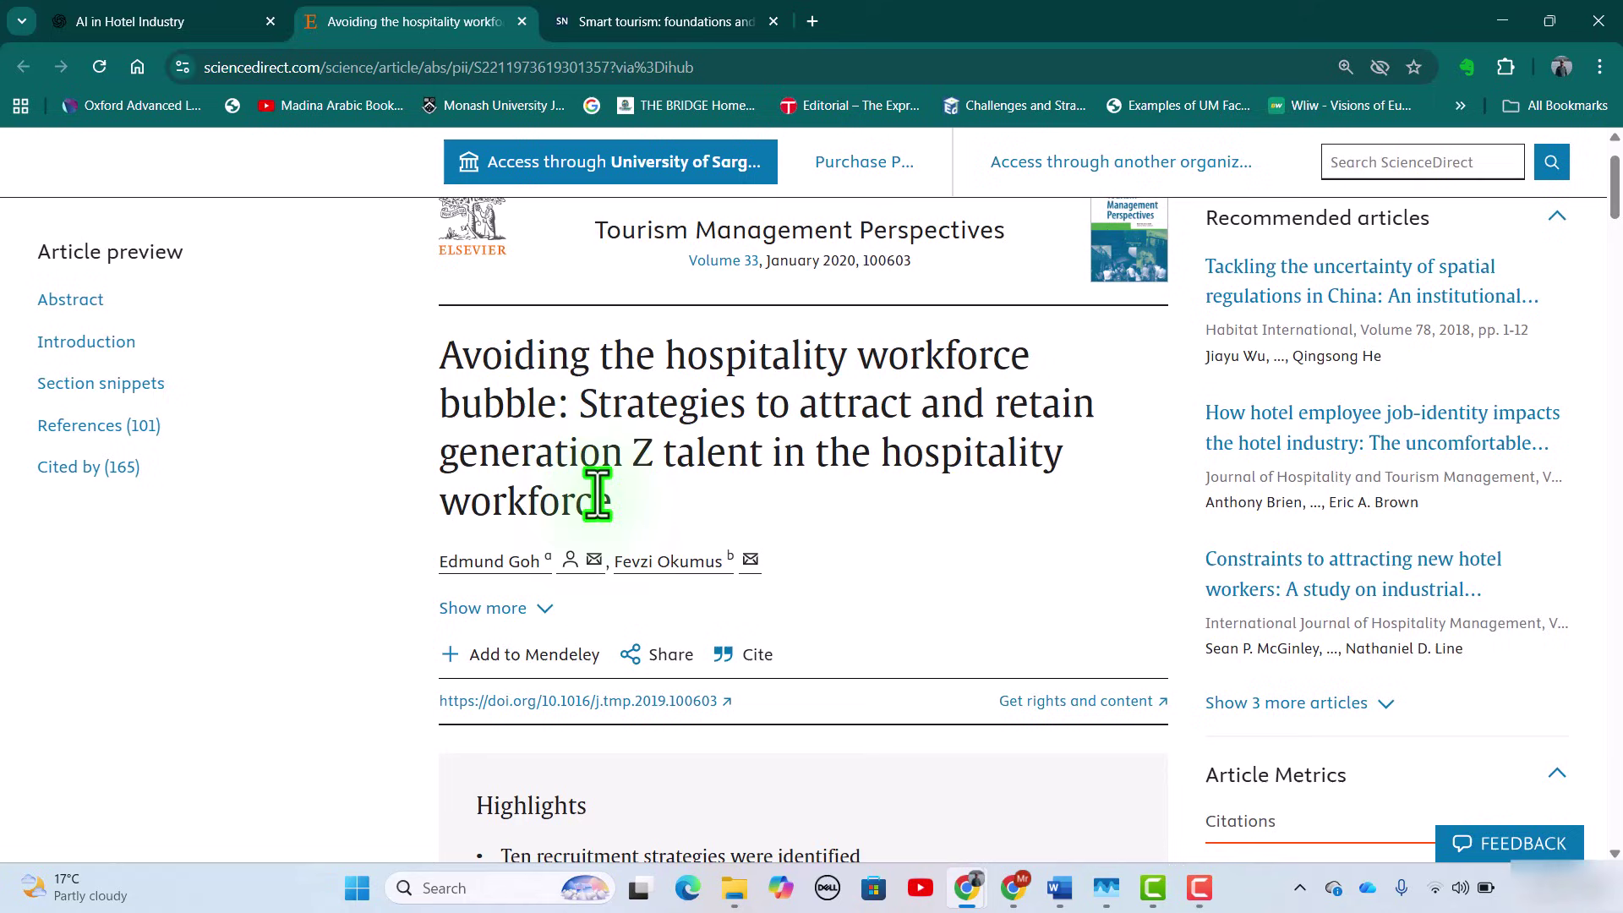
left_click(245, 23)
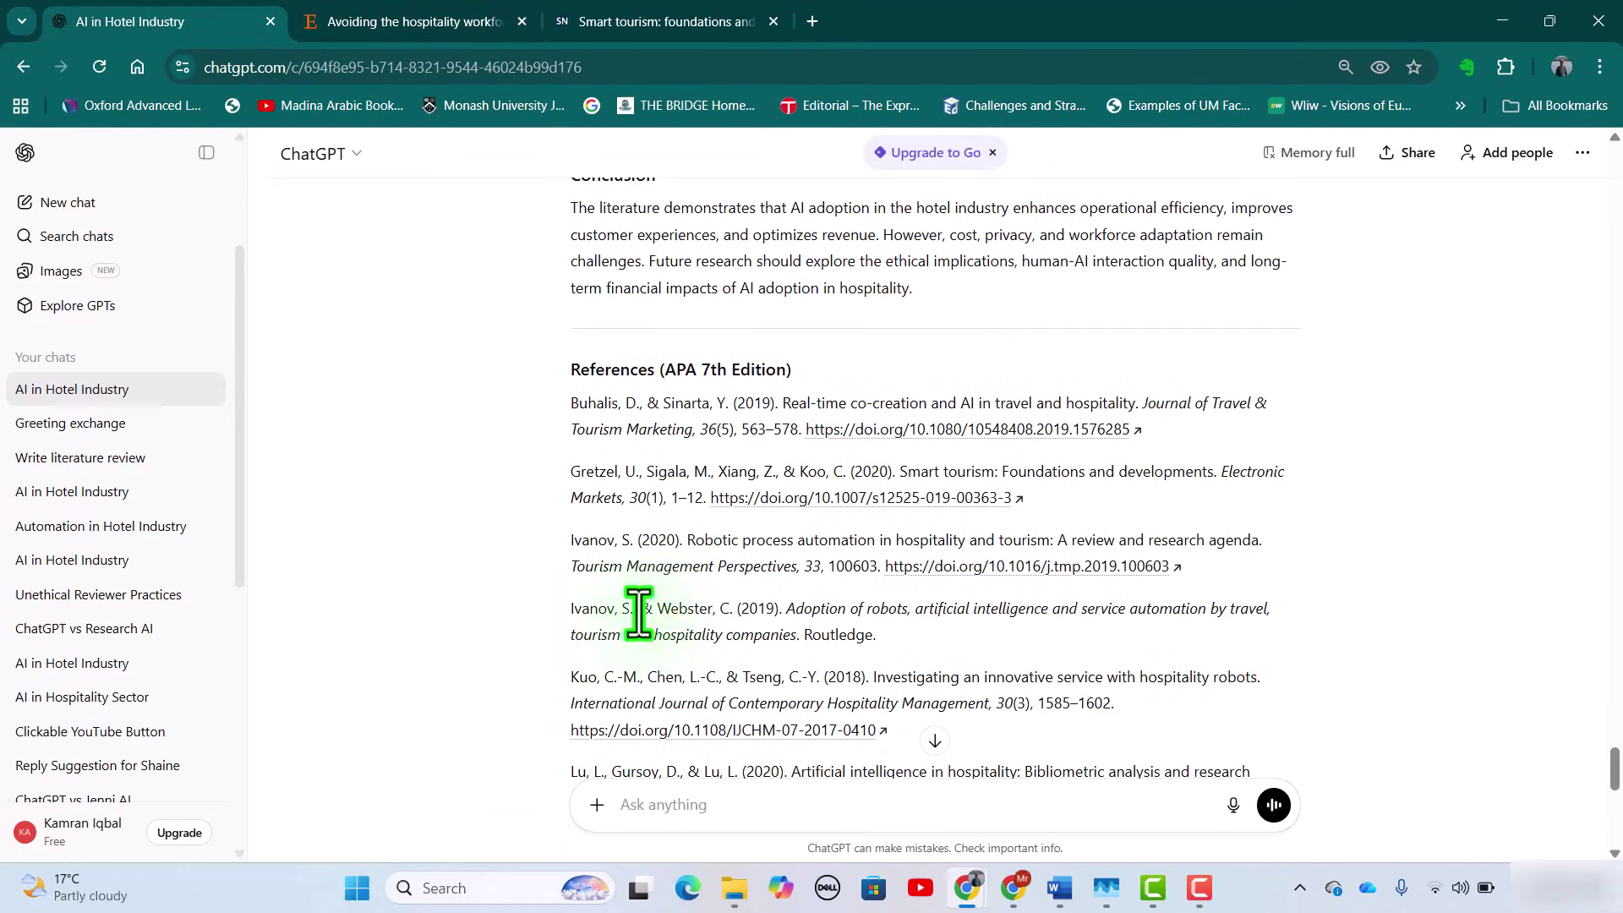
left_click(408, 17)
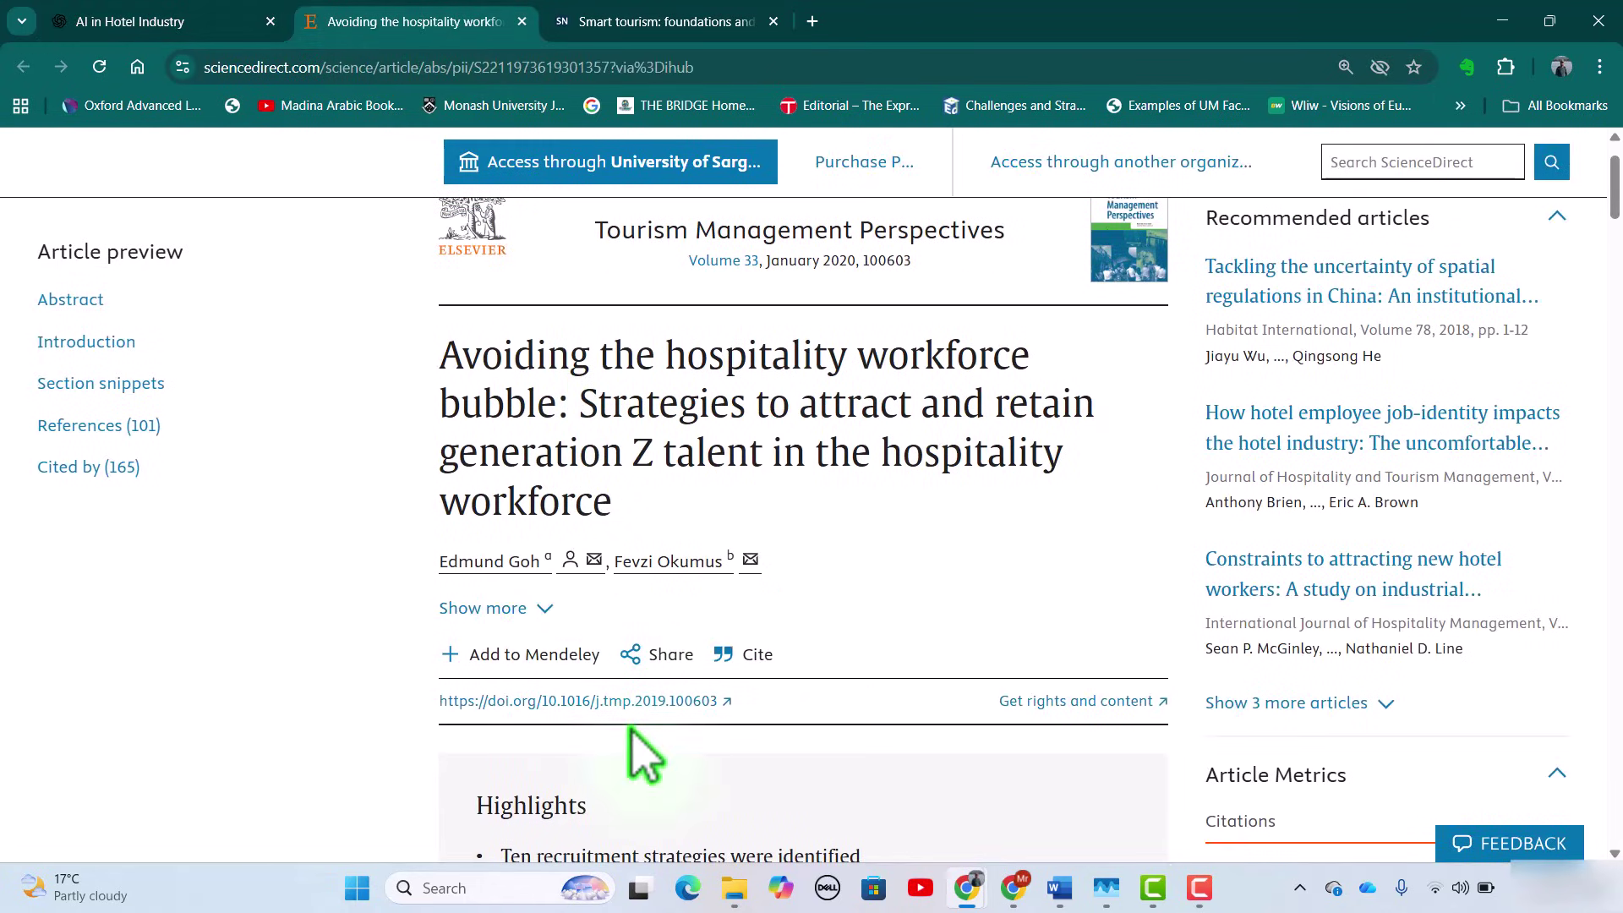
left_click(143, 27)
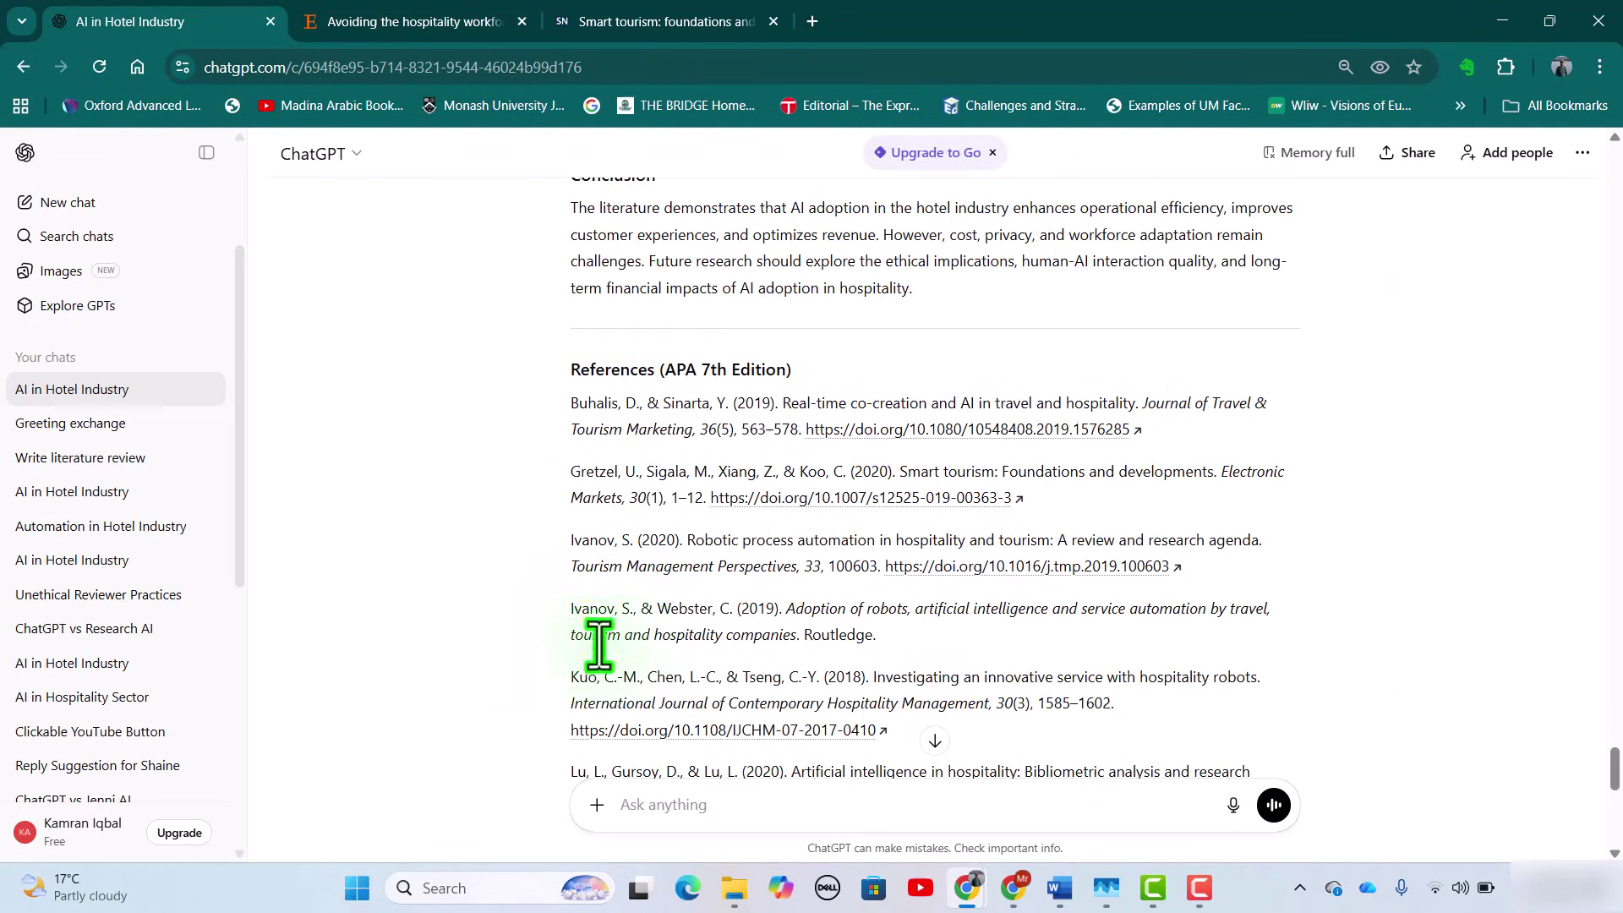
Copy the Ivanov & Webster robots reference and search for it on Google Scholar.
left_click_drag(570, 608, 870, 642)
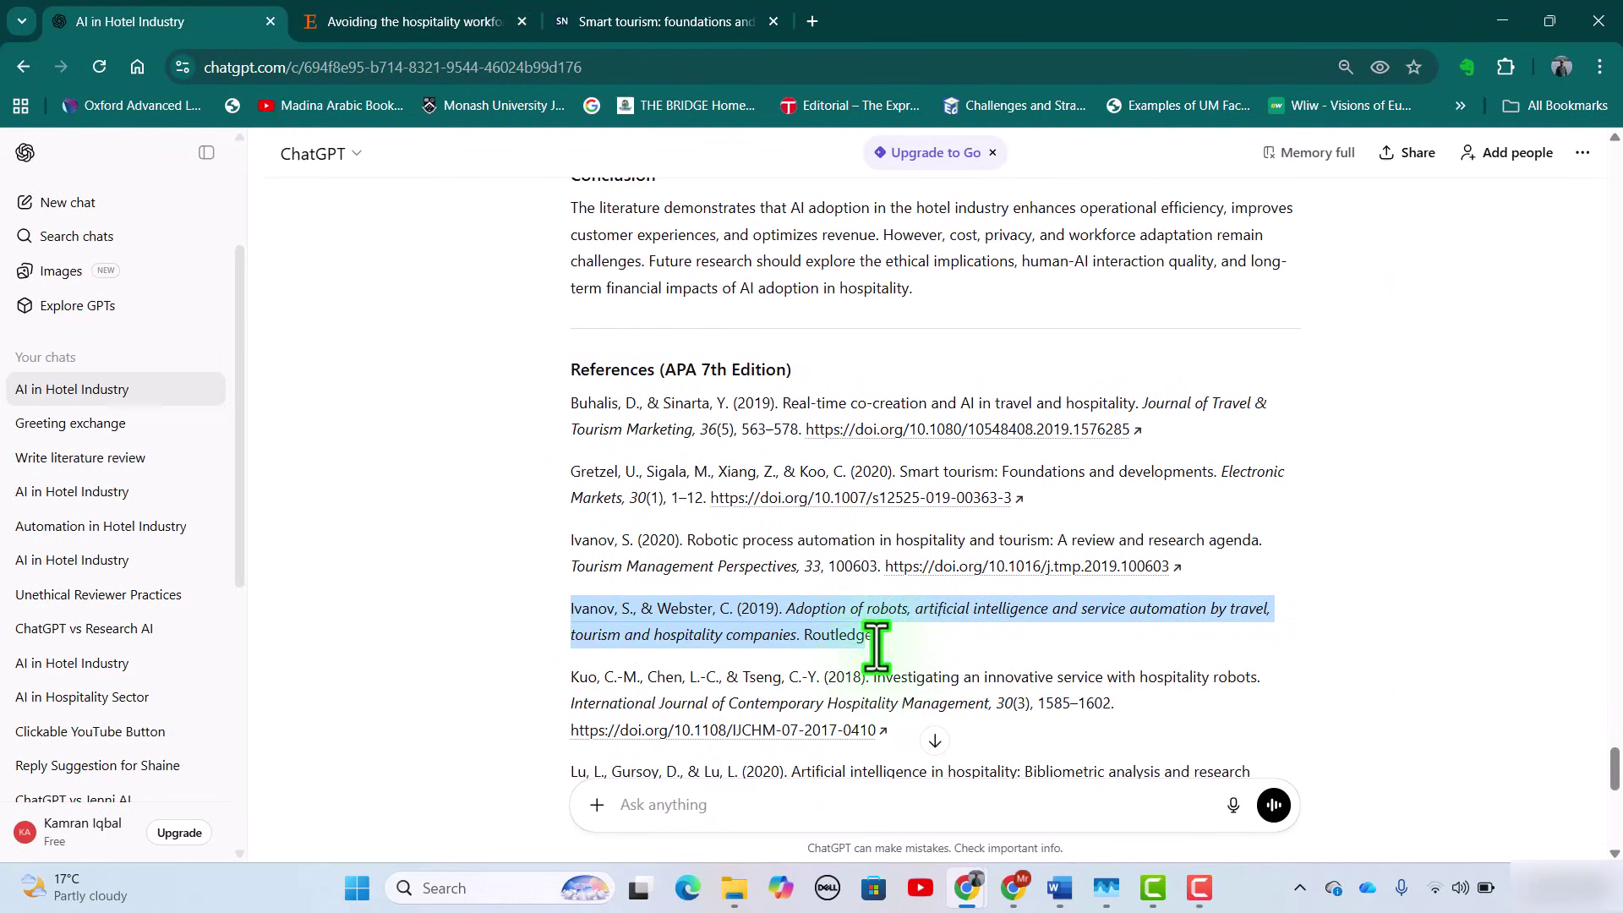
right_click(905, 651)
left_click(854, 347)
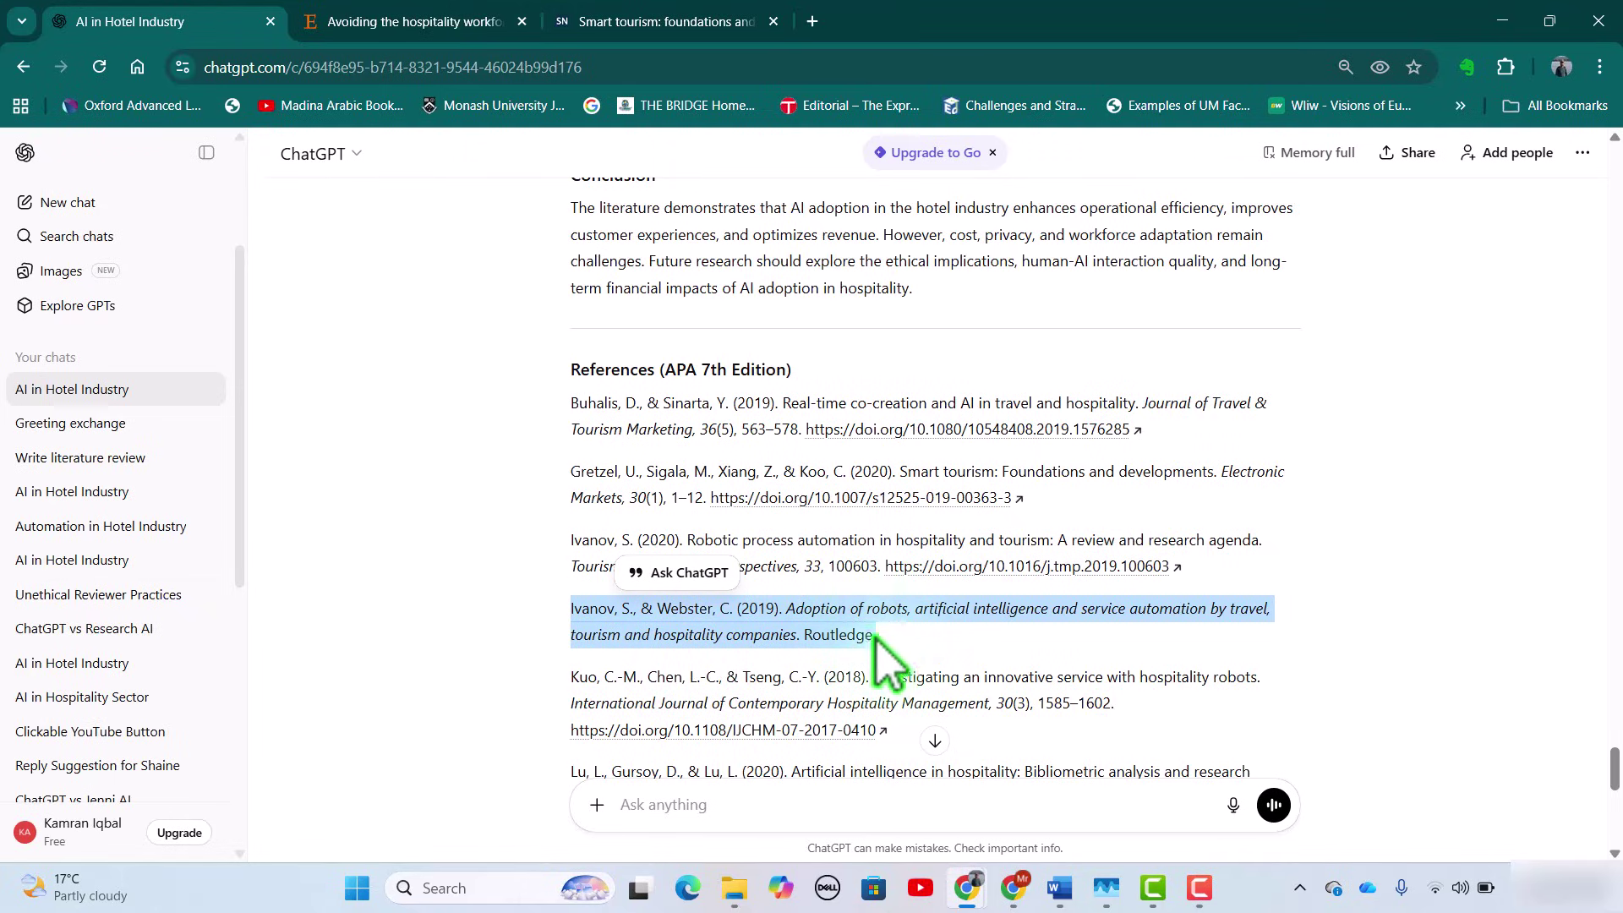
left_click(599, 21)
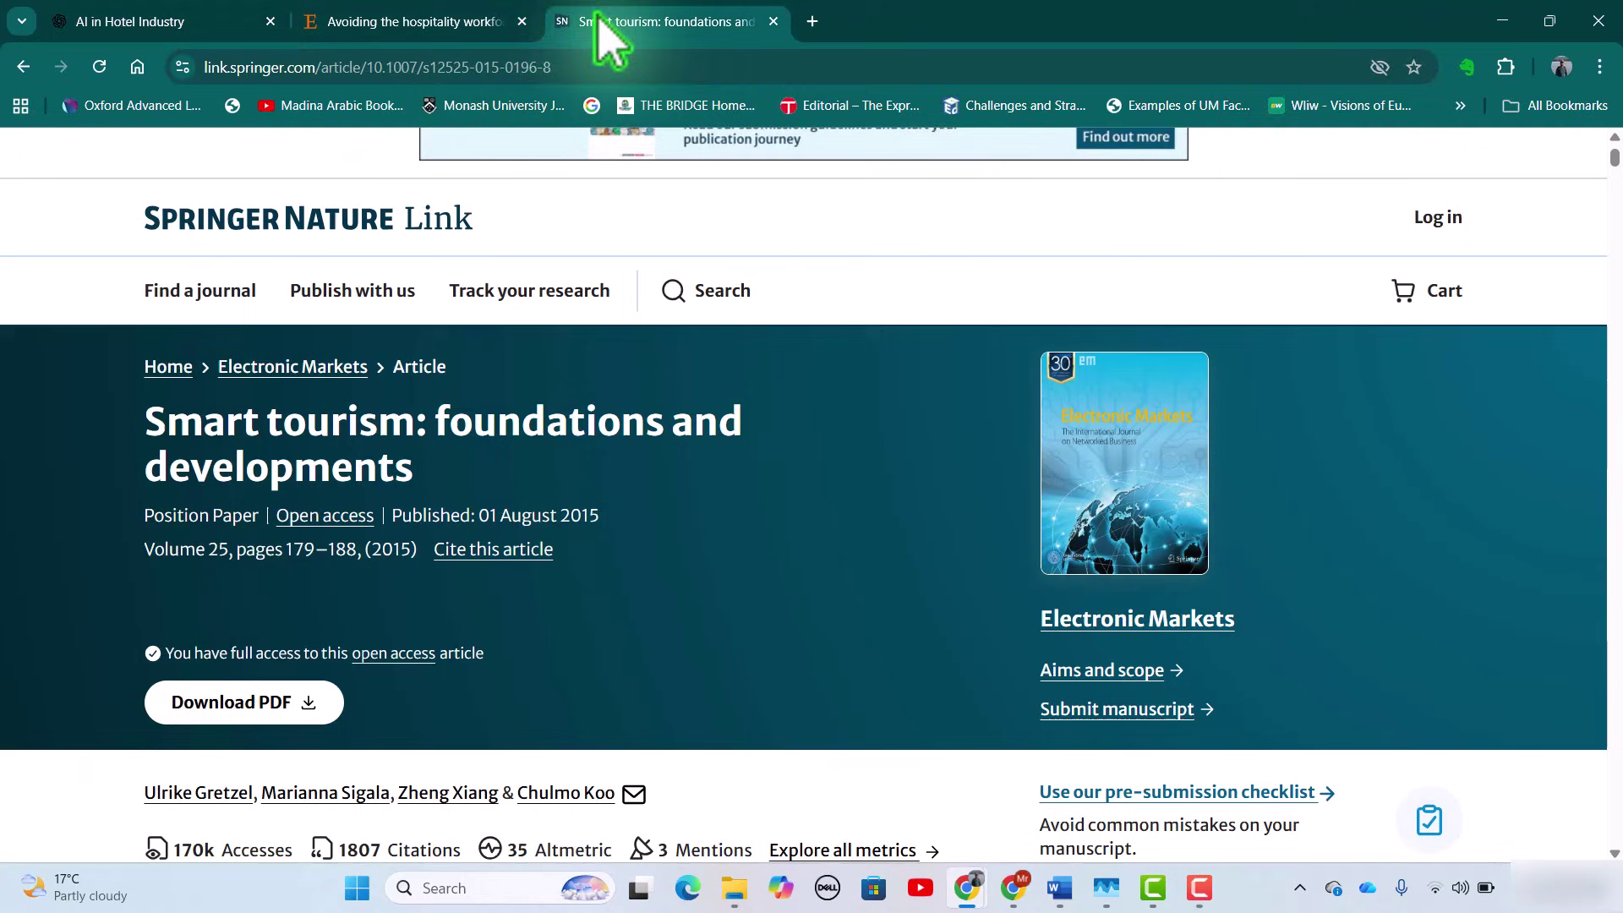
left_click(562, 66)
type("sc")
key("Return")
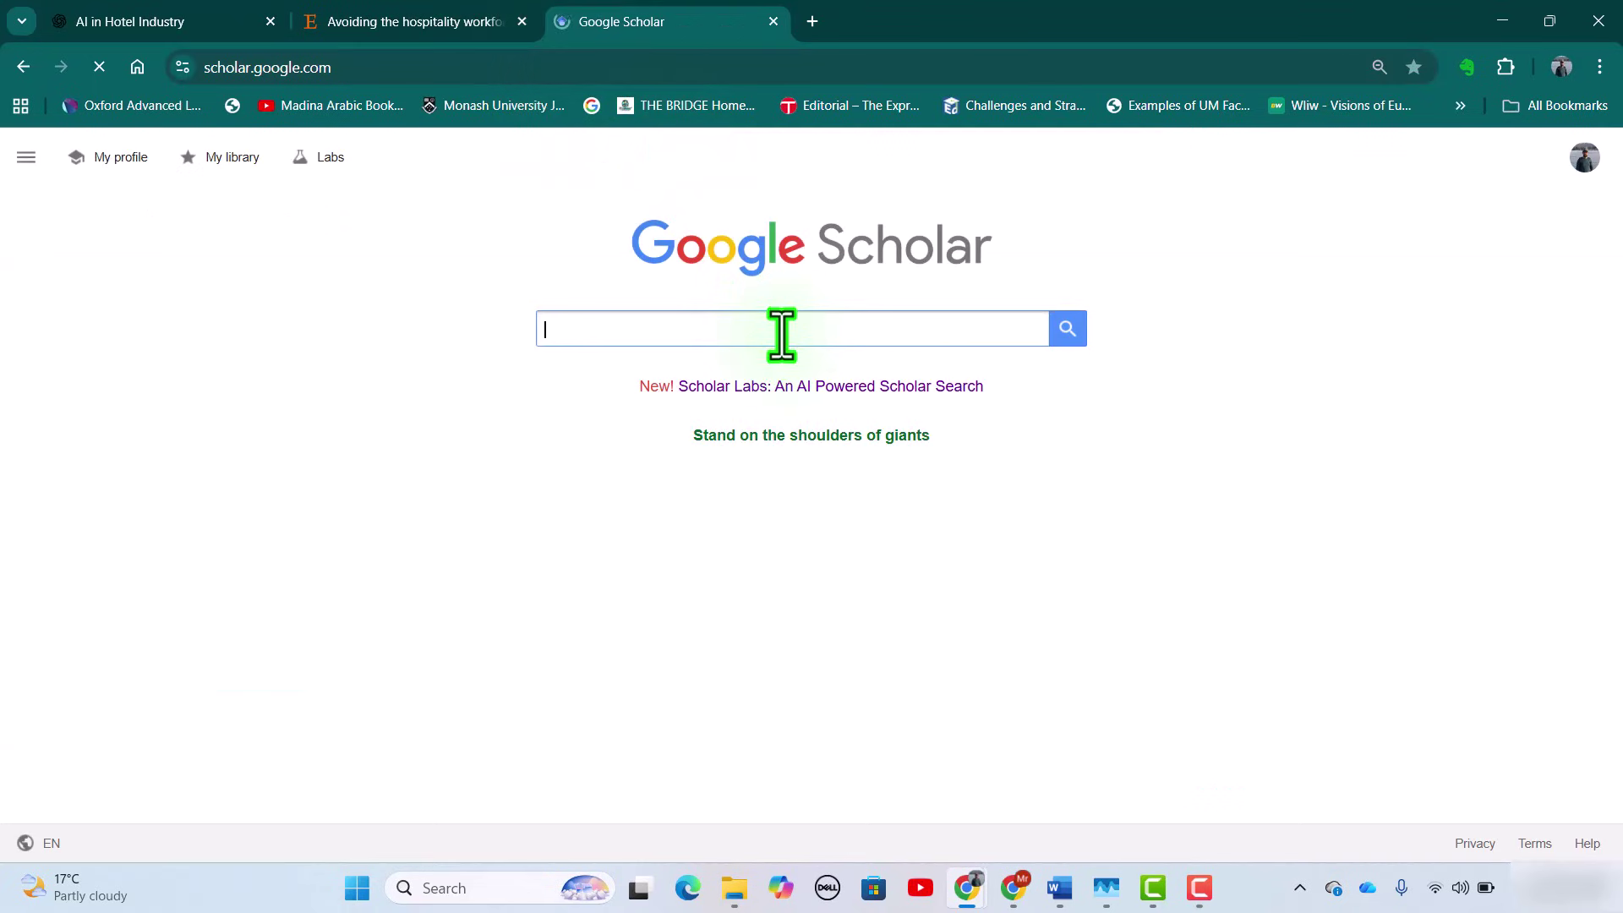
left_click(781, 334)
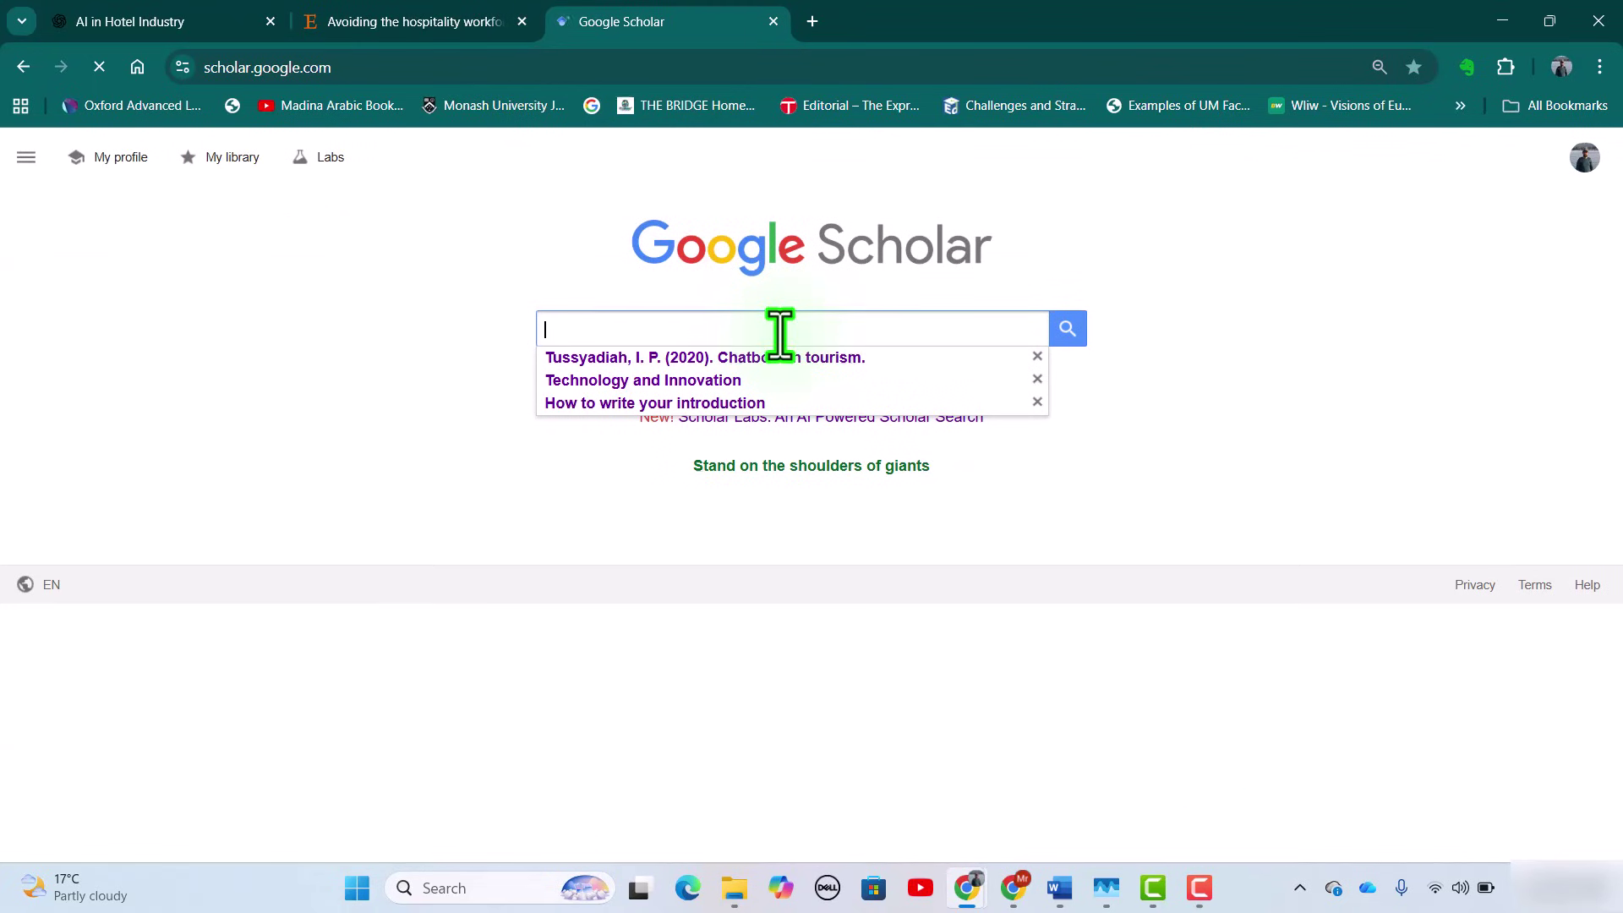
key("ctrl+v")
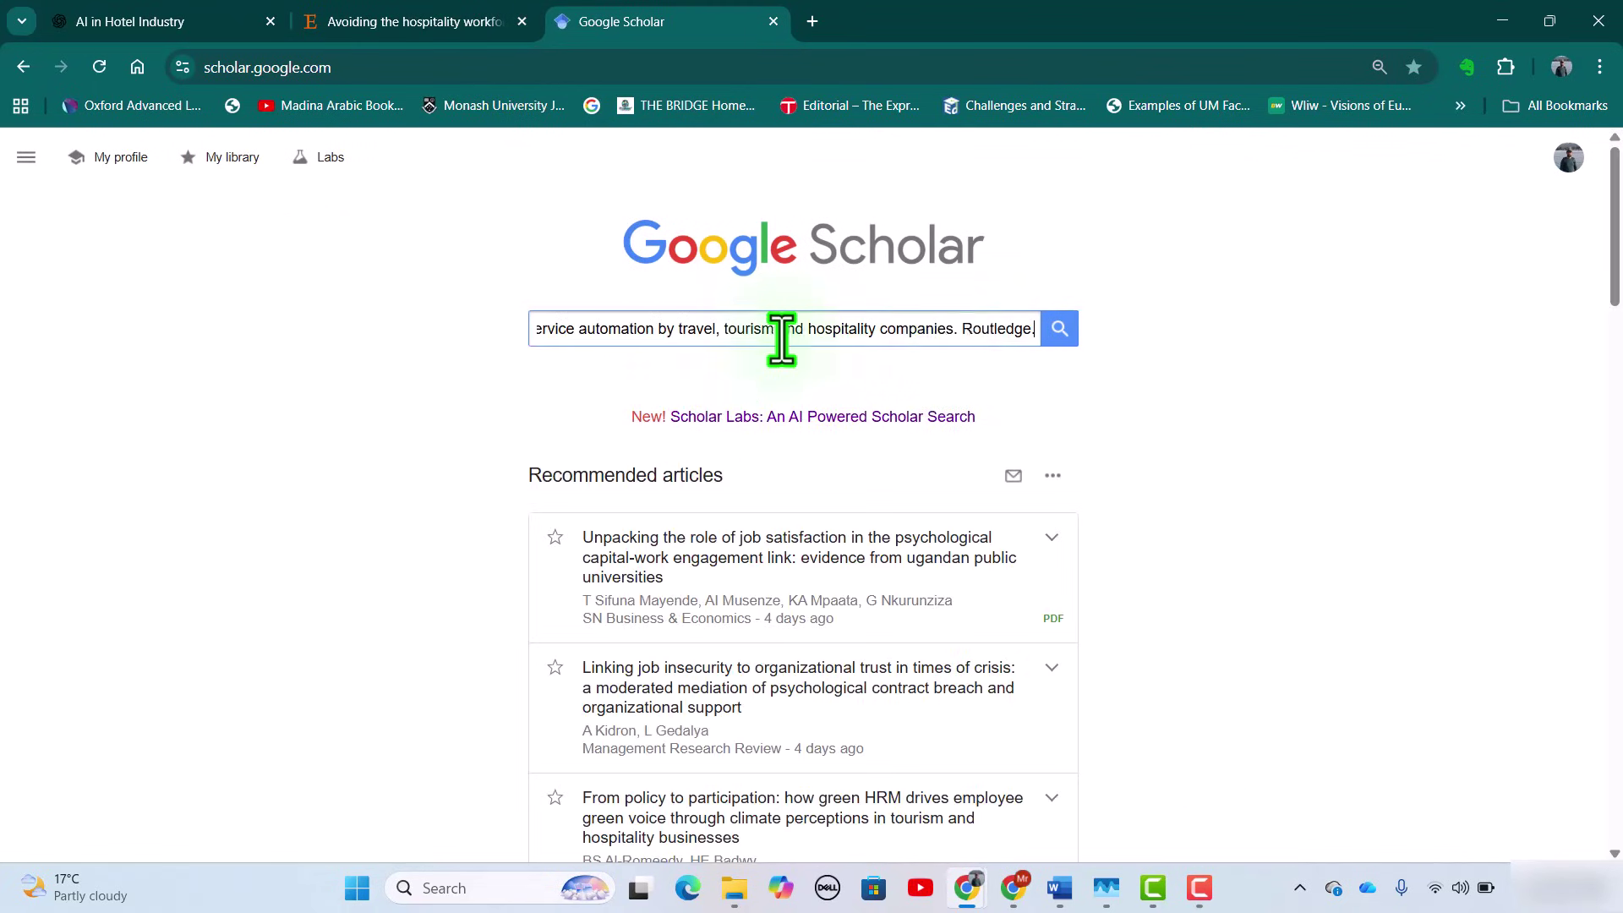
left_click(1067, 331)
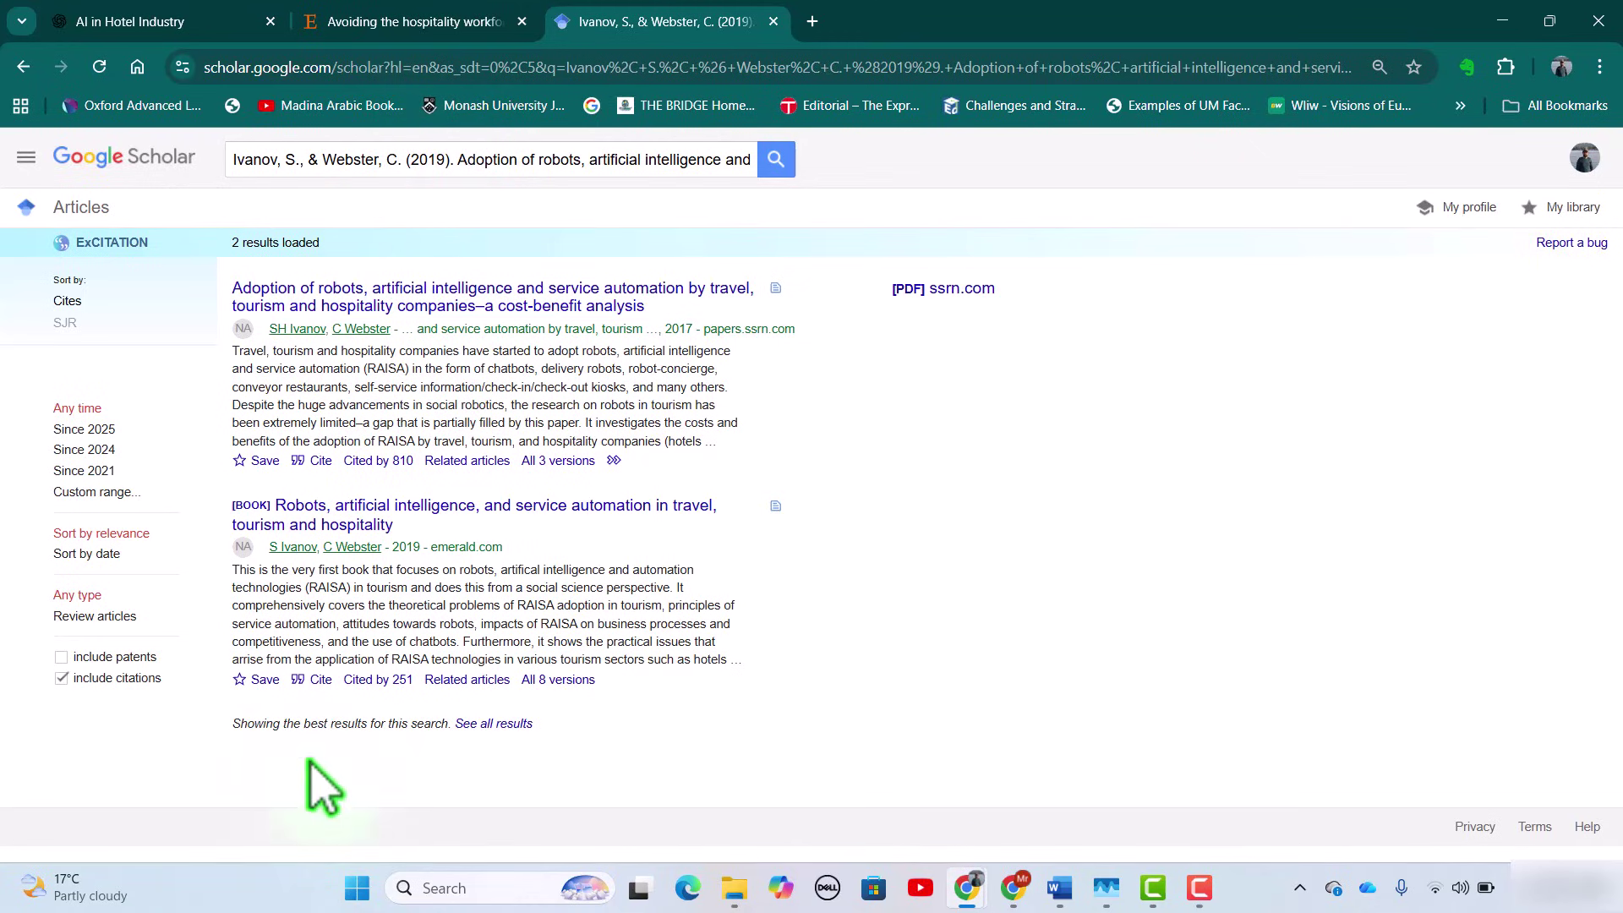
Open the Robots book's Emerald publisher page, not Routledge, then return to ChatGPT.
left_click(321, 680)
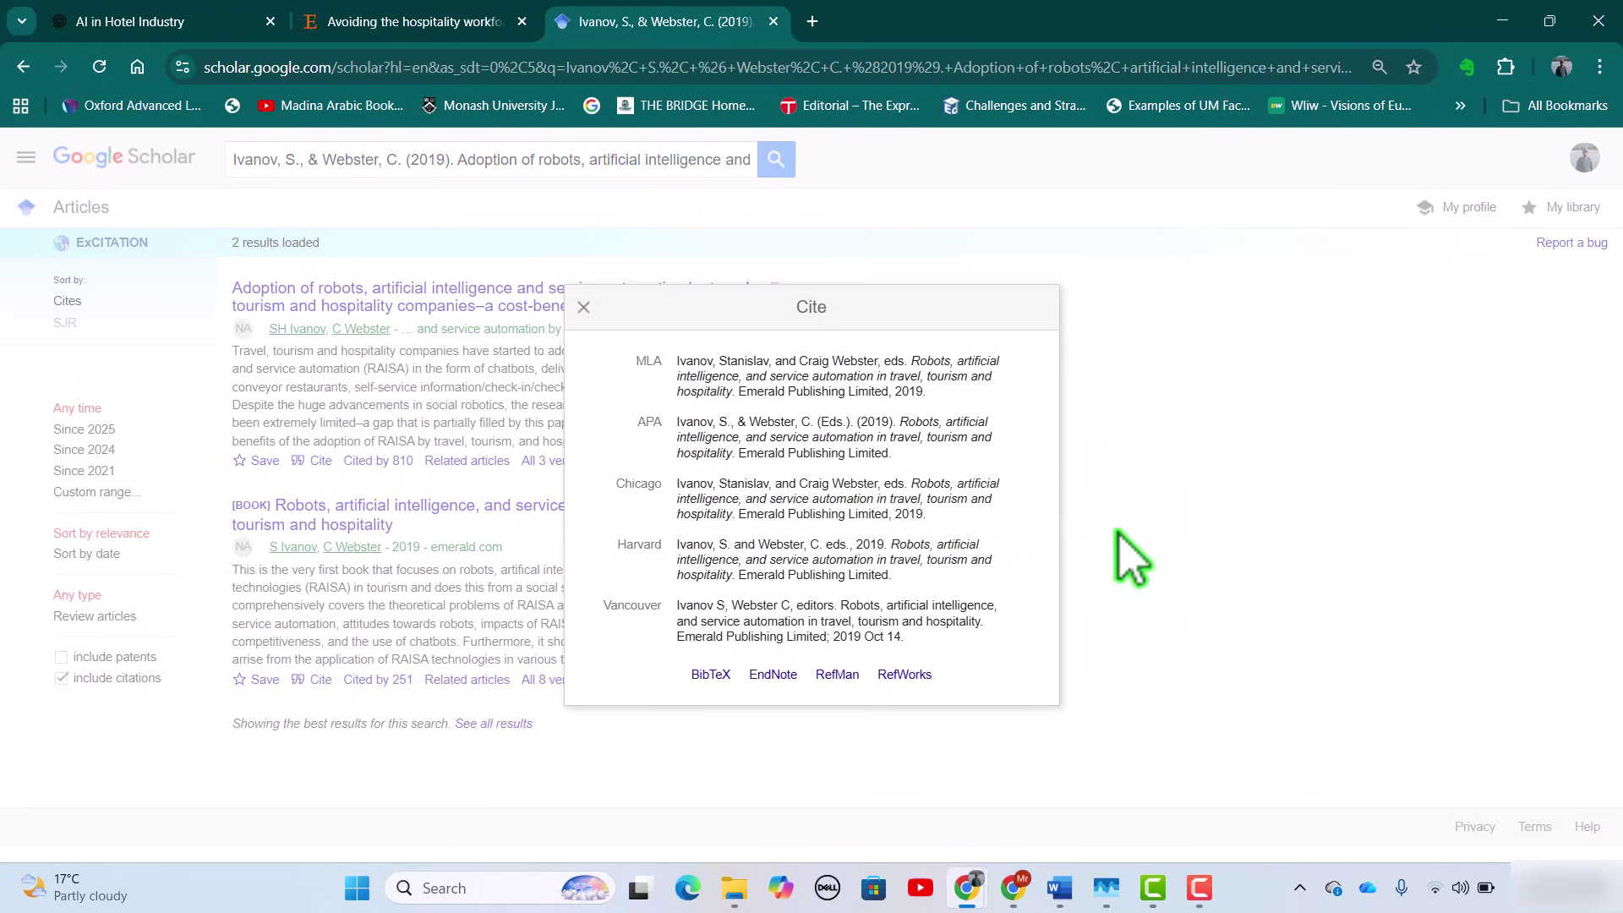
left_click(1132, 558)
left_click(337, 512)
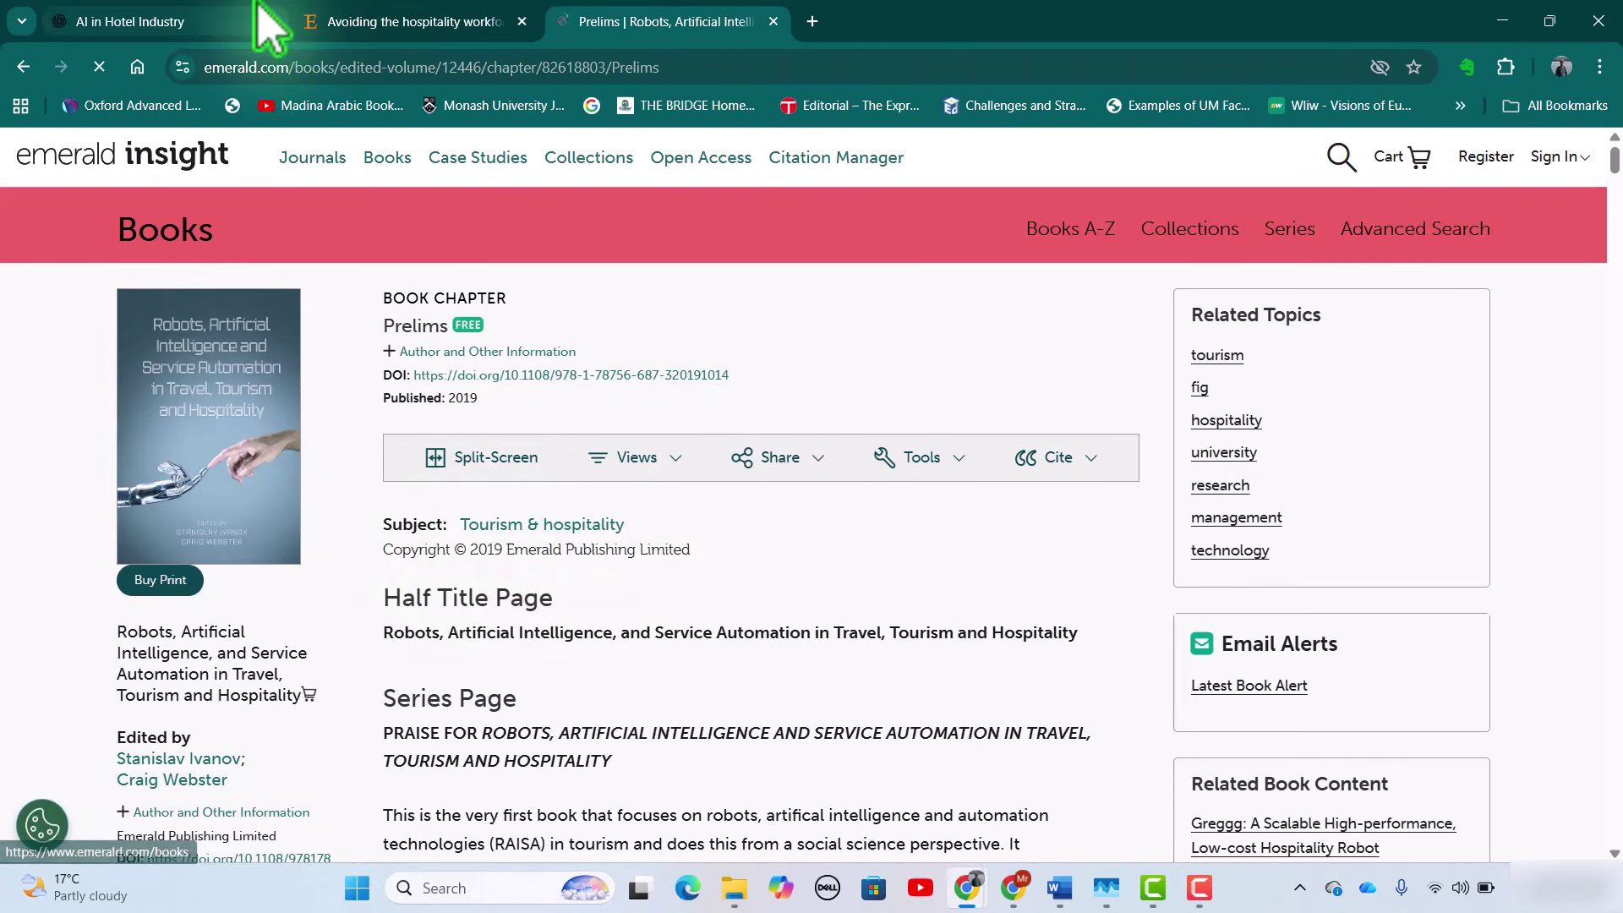
left_click(131, 21)
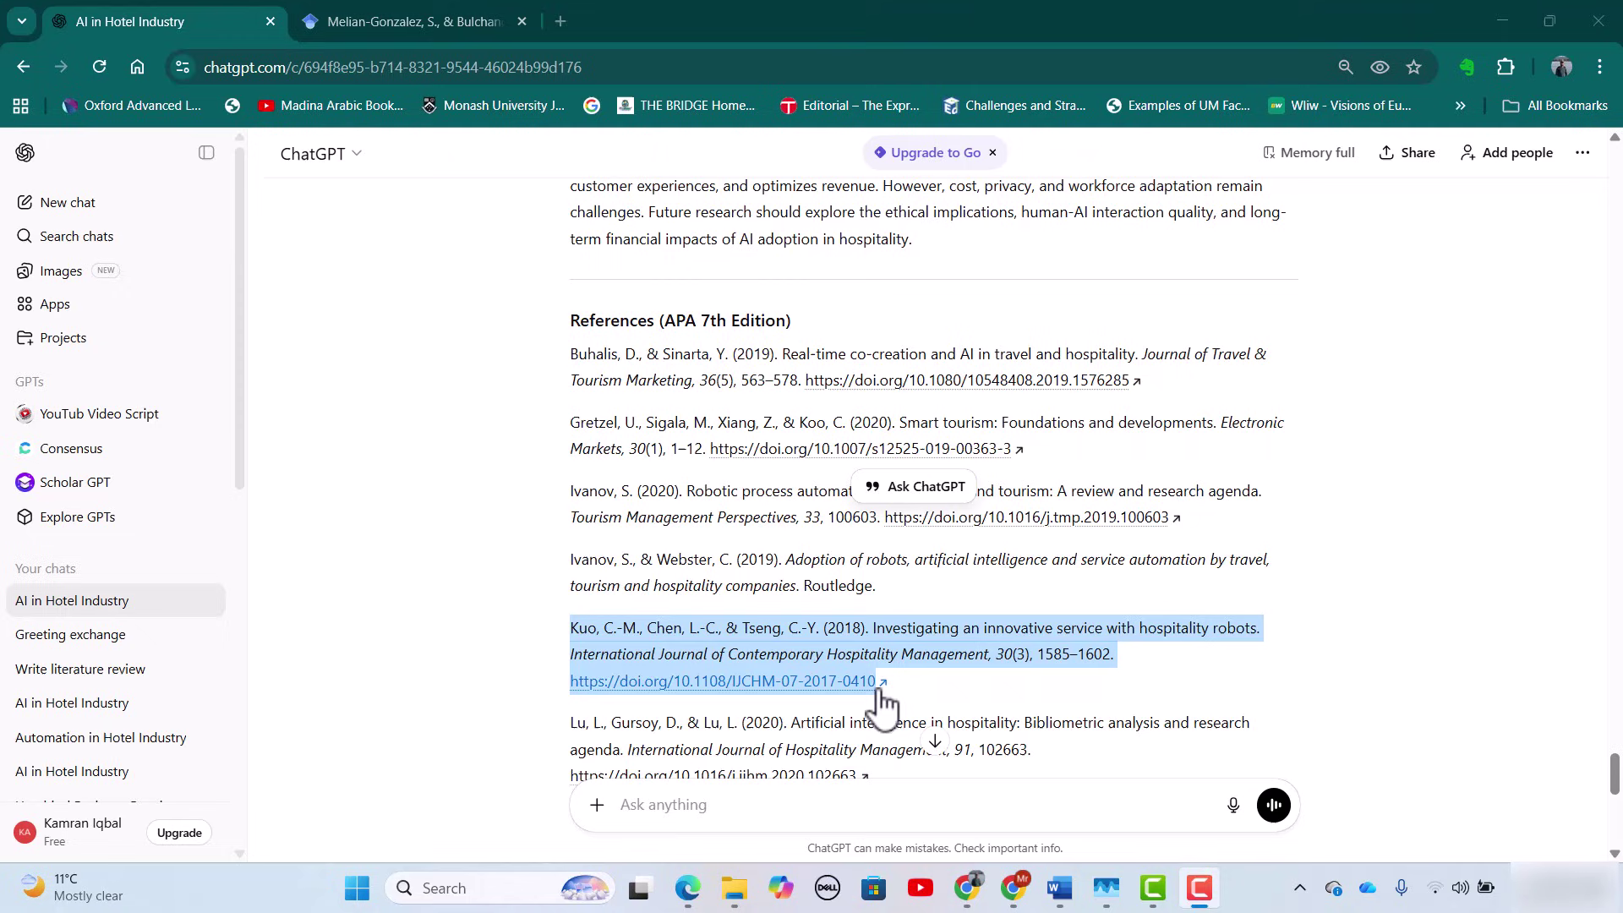
scroll(845, 681, "down", 2)
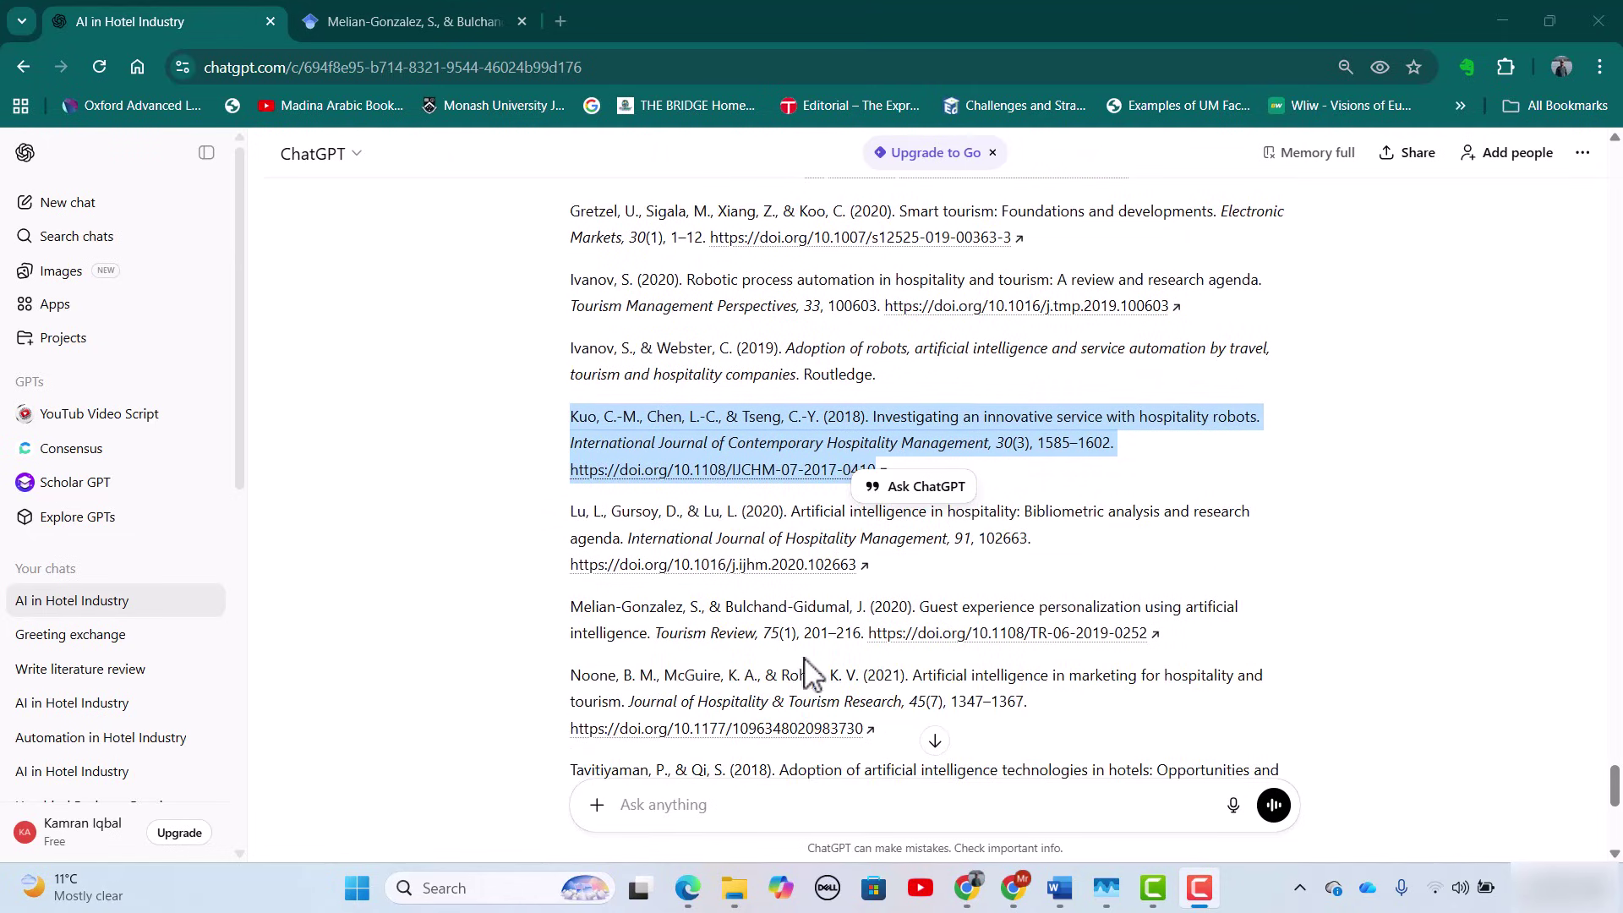
scroll(810, 672, "down", 2)
scroll(753, 715, "down", 1)
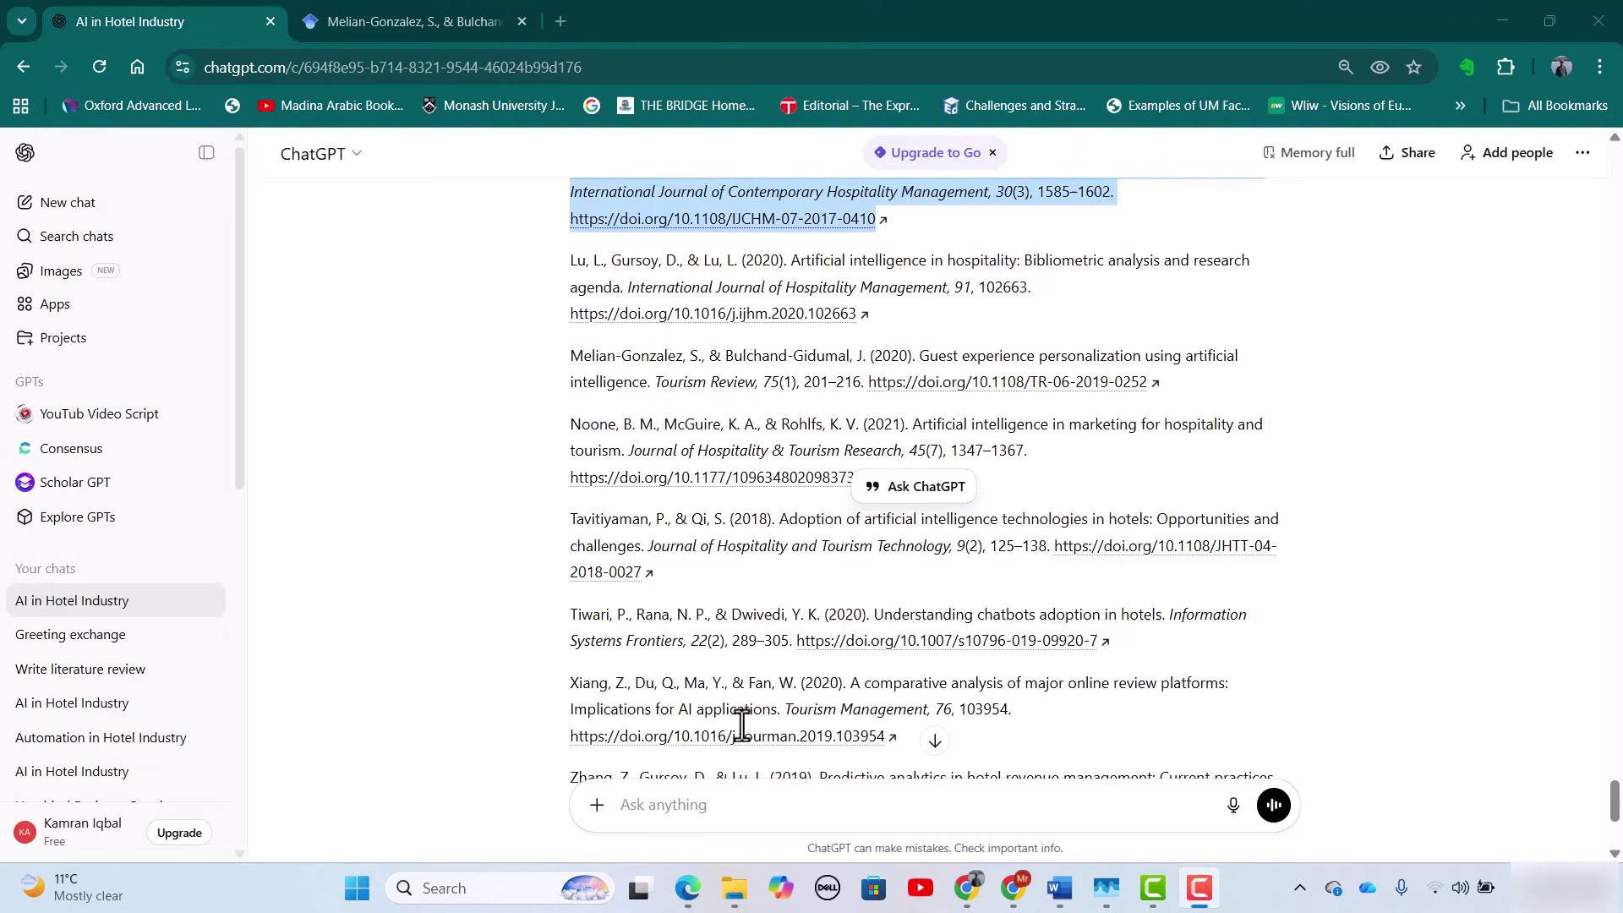
scroll(731, 702, "down", 1)
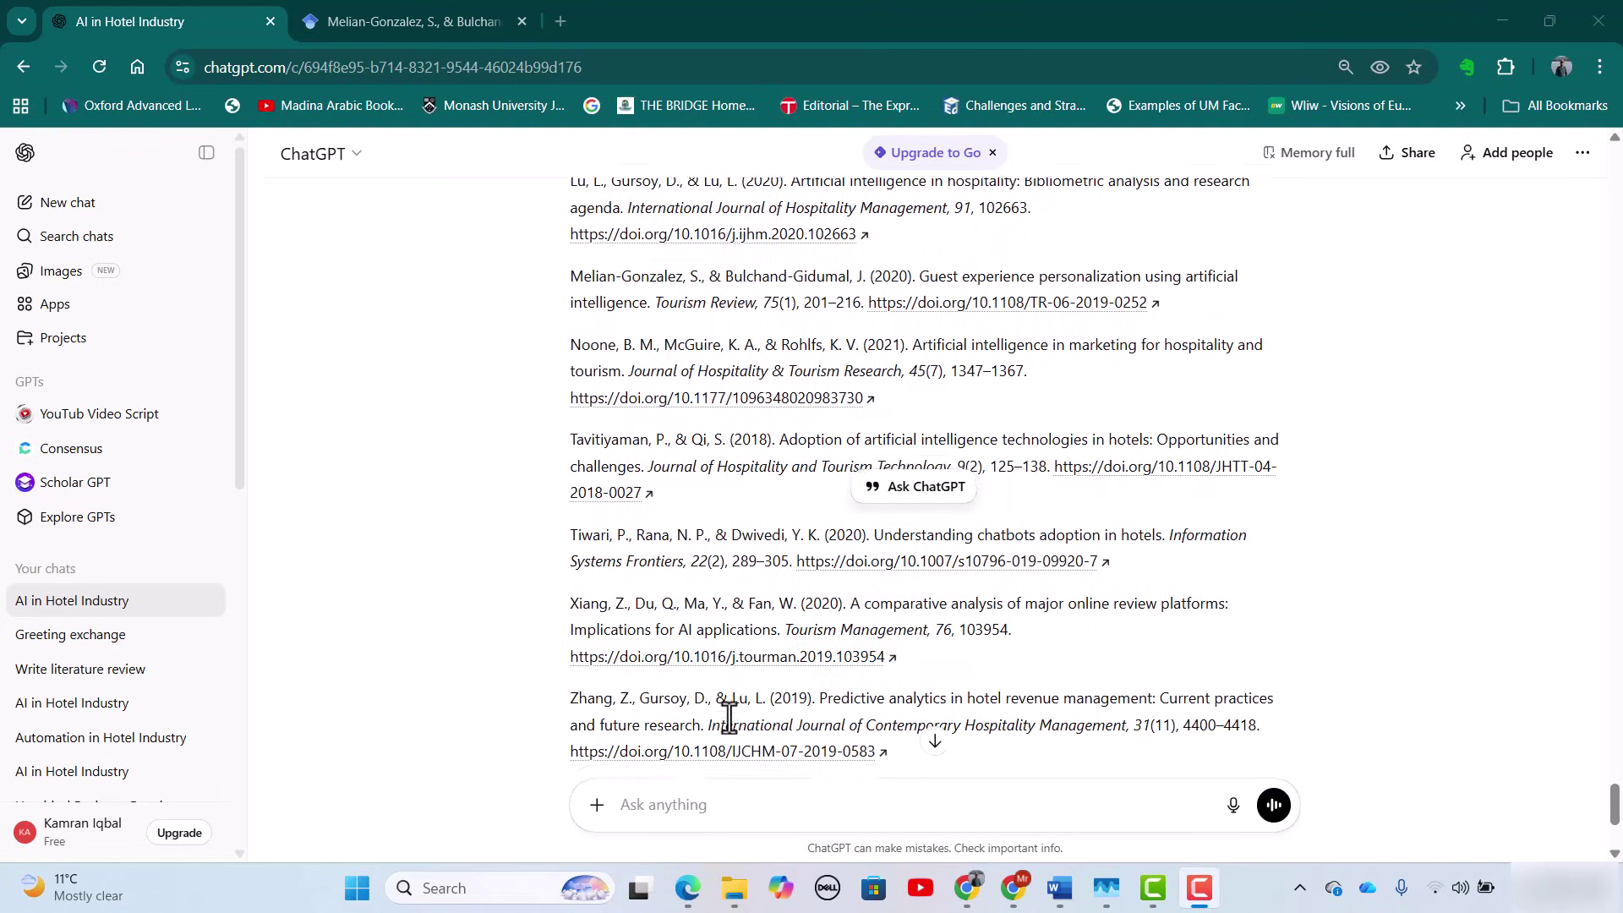
scroll(1154, 427, "up", 1)
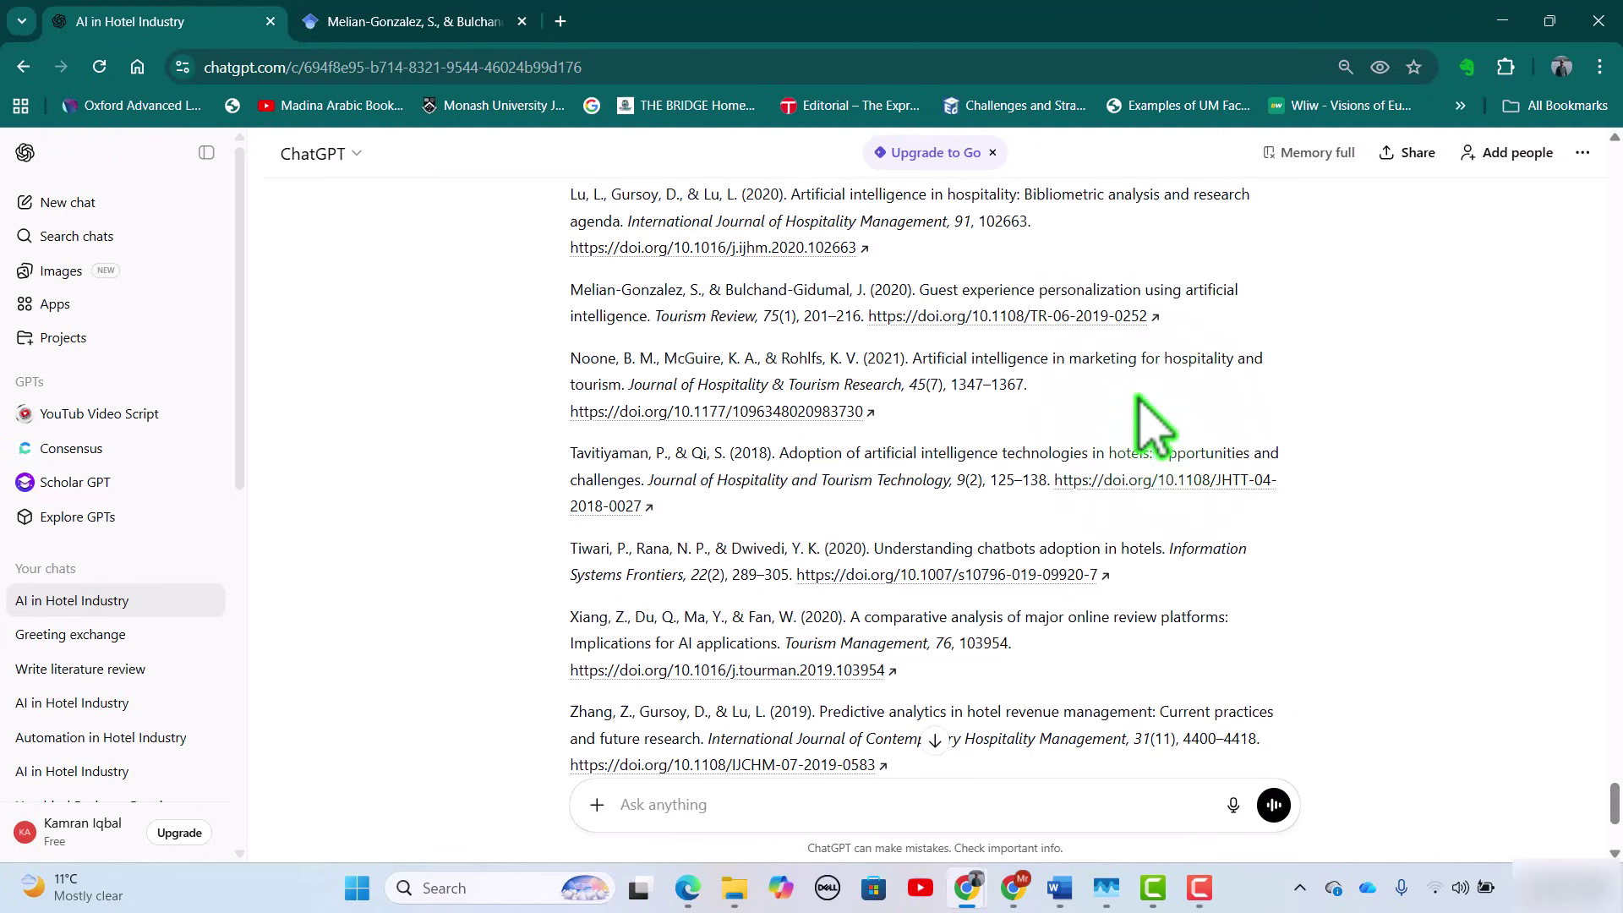
scroll(1048, 463, "up", 5)
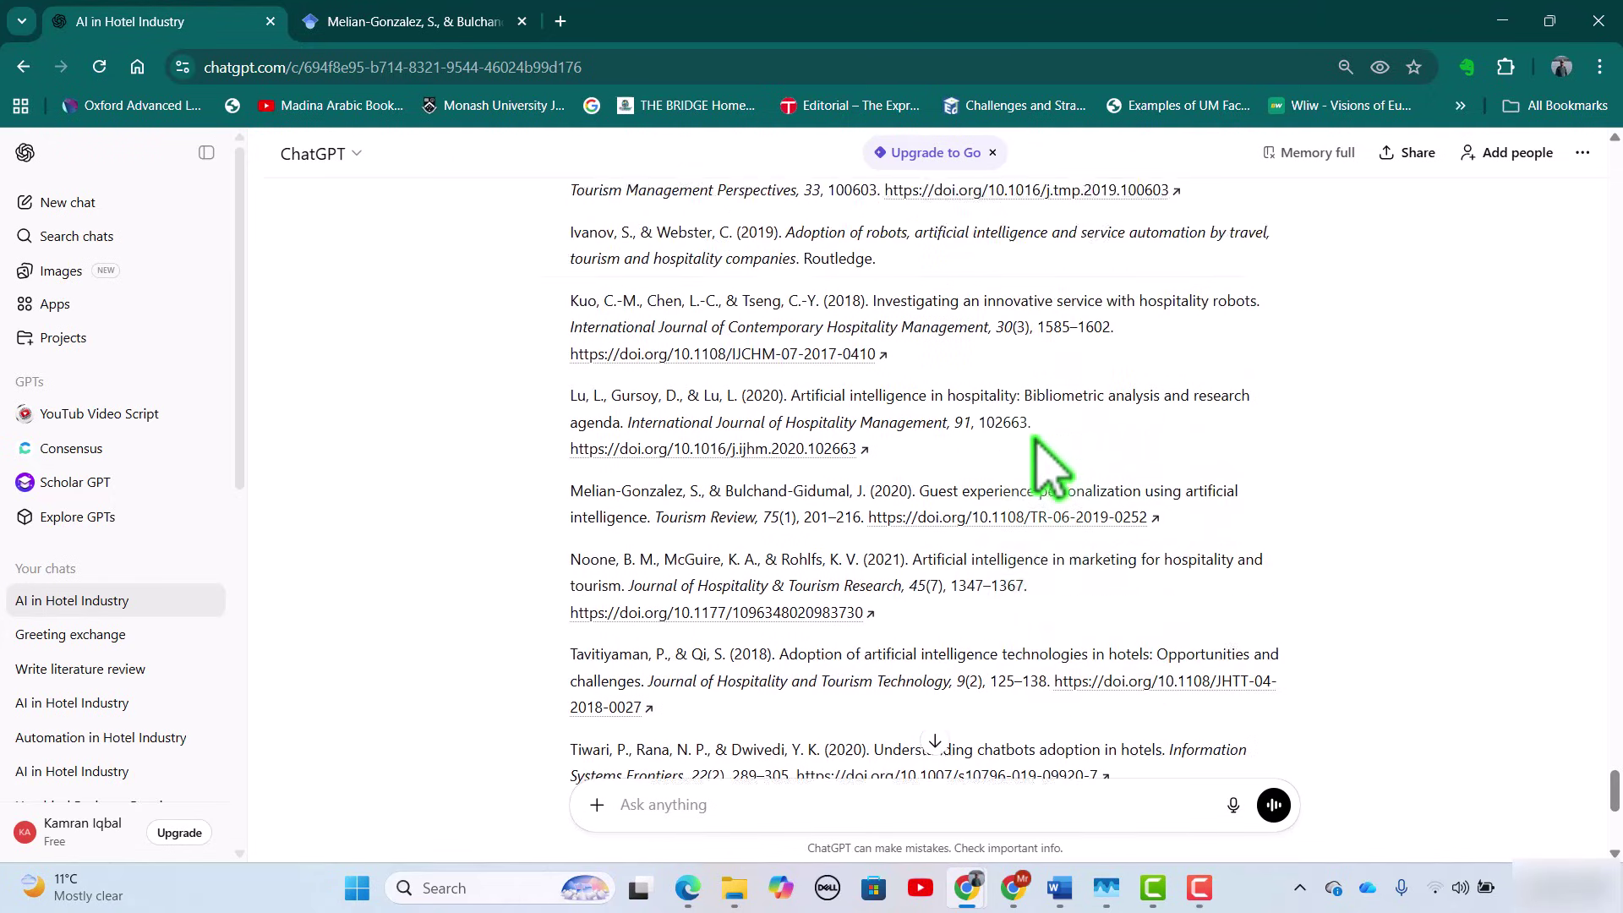
scroll(1048, 465, "up", 3)
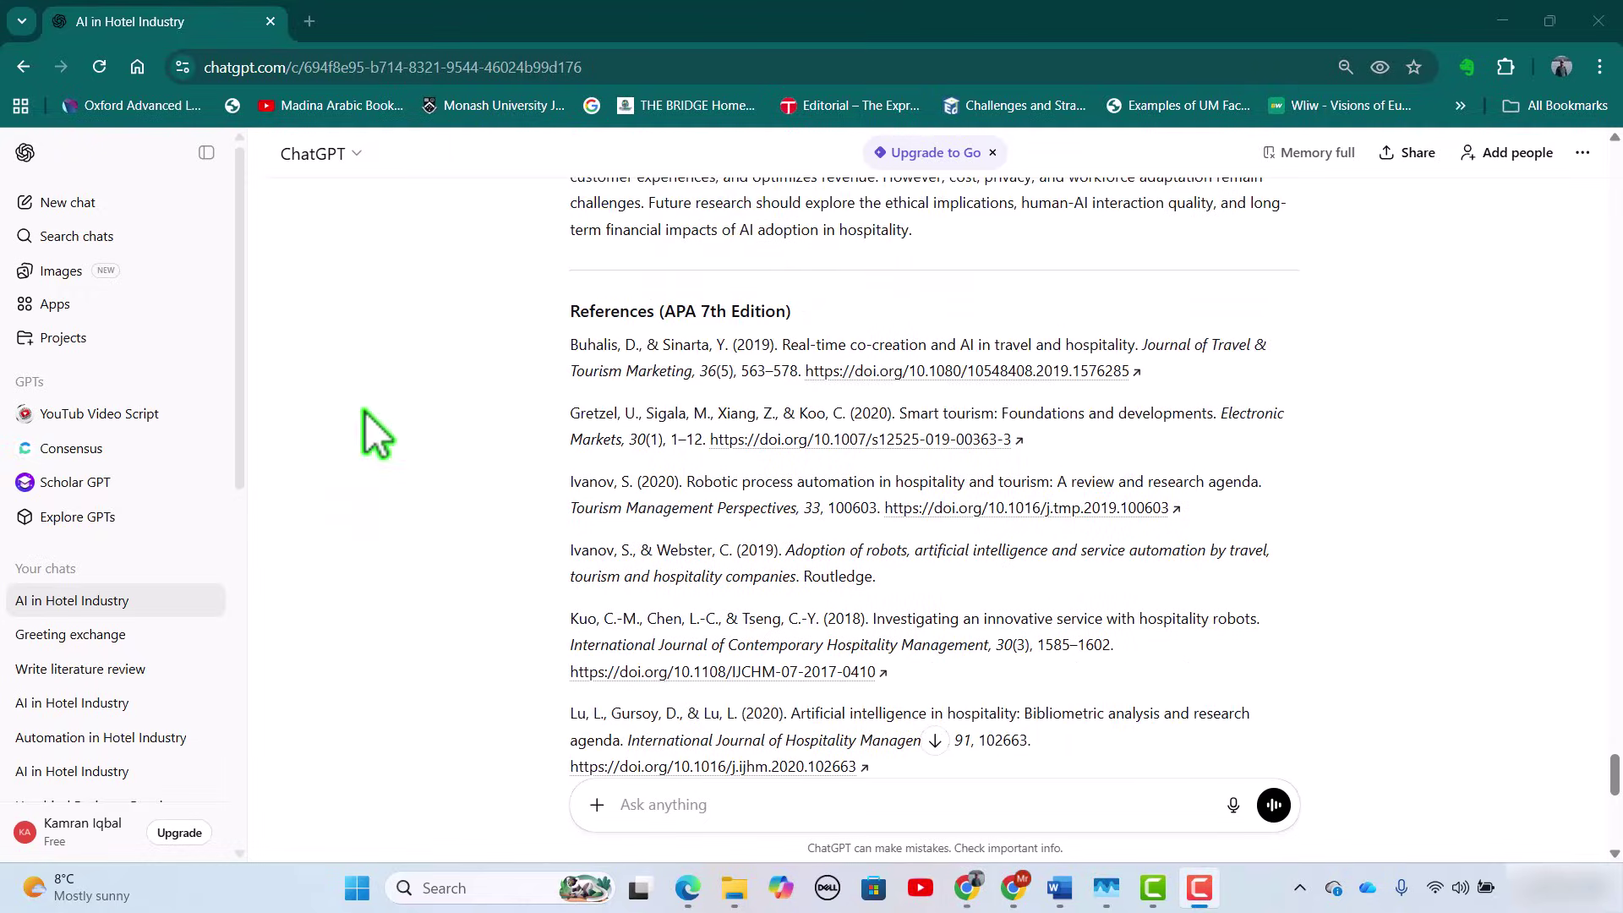
Start a Jenni document with the prompt 'write literature review on Role of AI in Hotel industry' and choose Smart headings.
left_click(1013, 888)
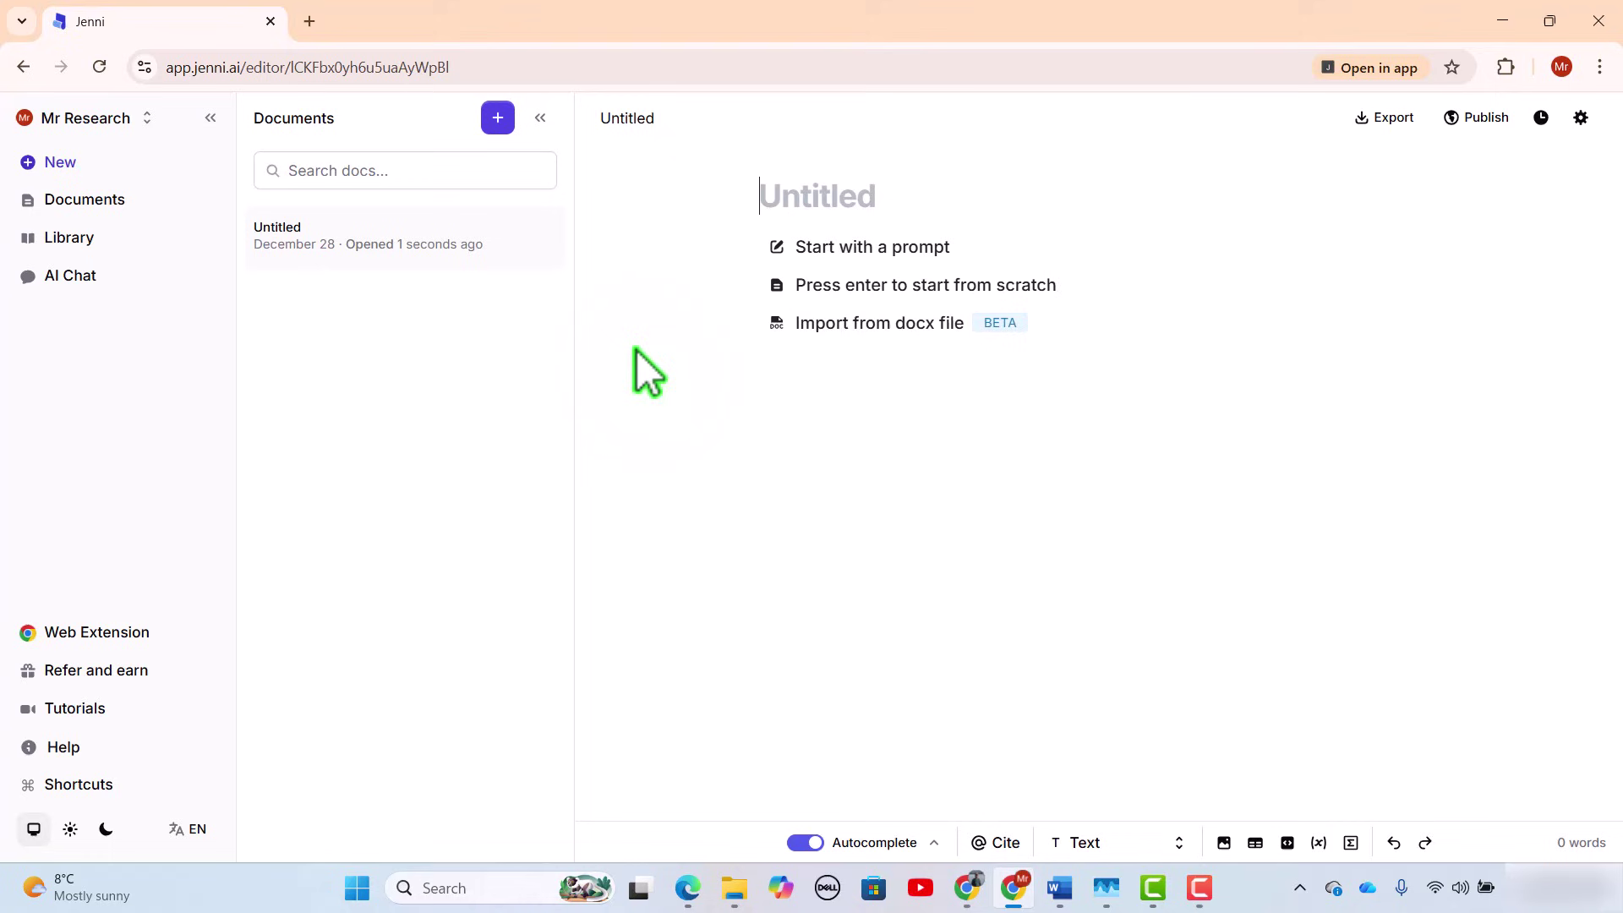
left_click(892, 251)
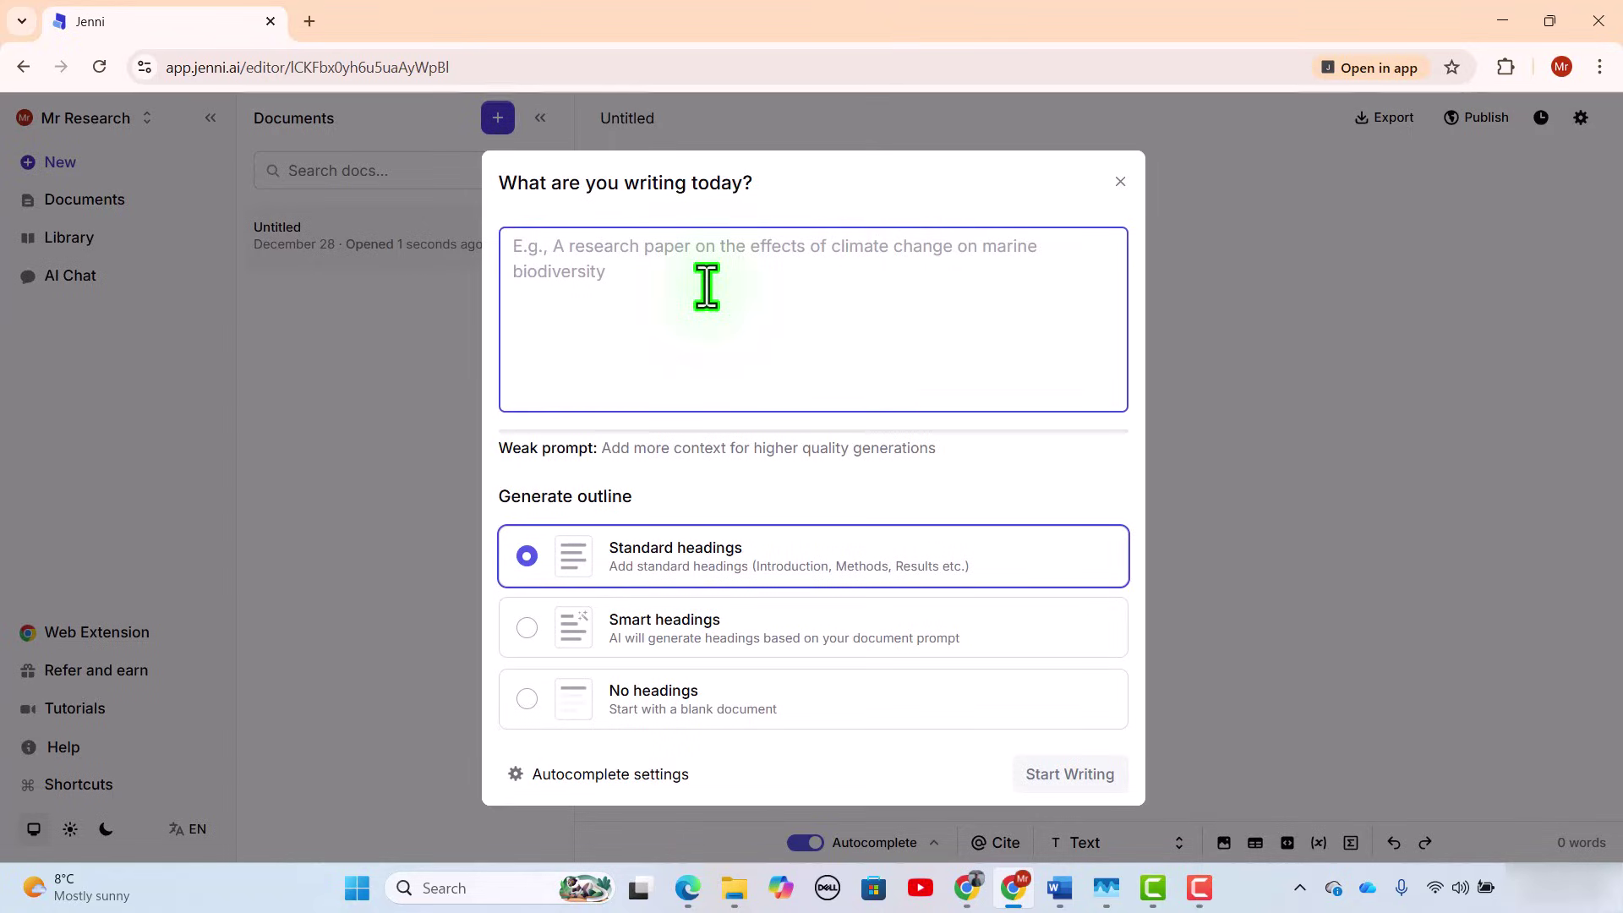
type("write literature review on Role of AI in Hotel industry")
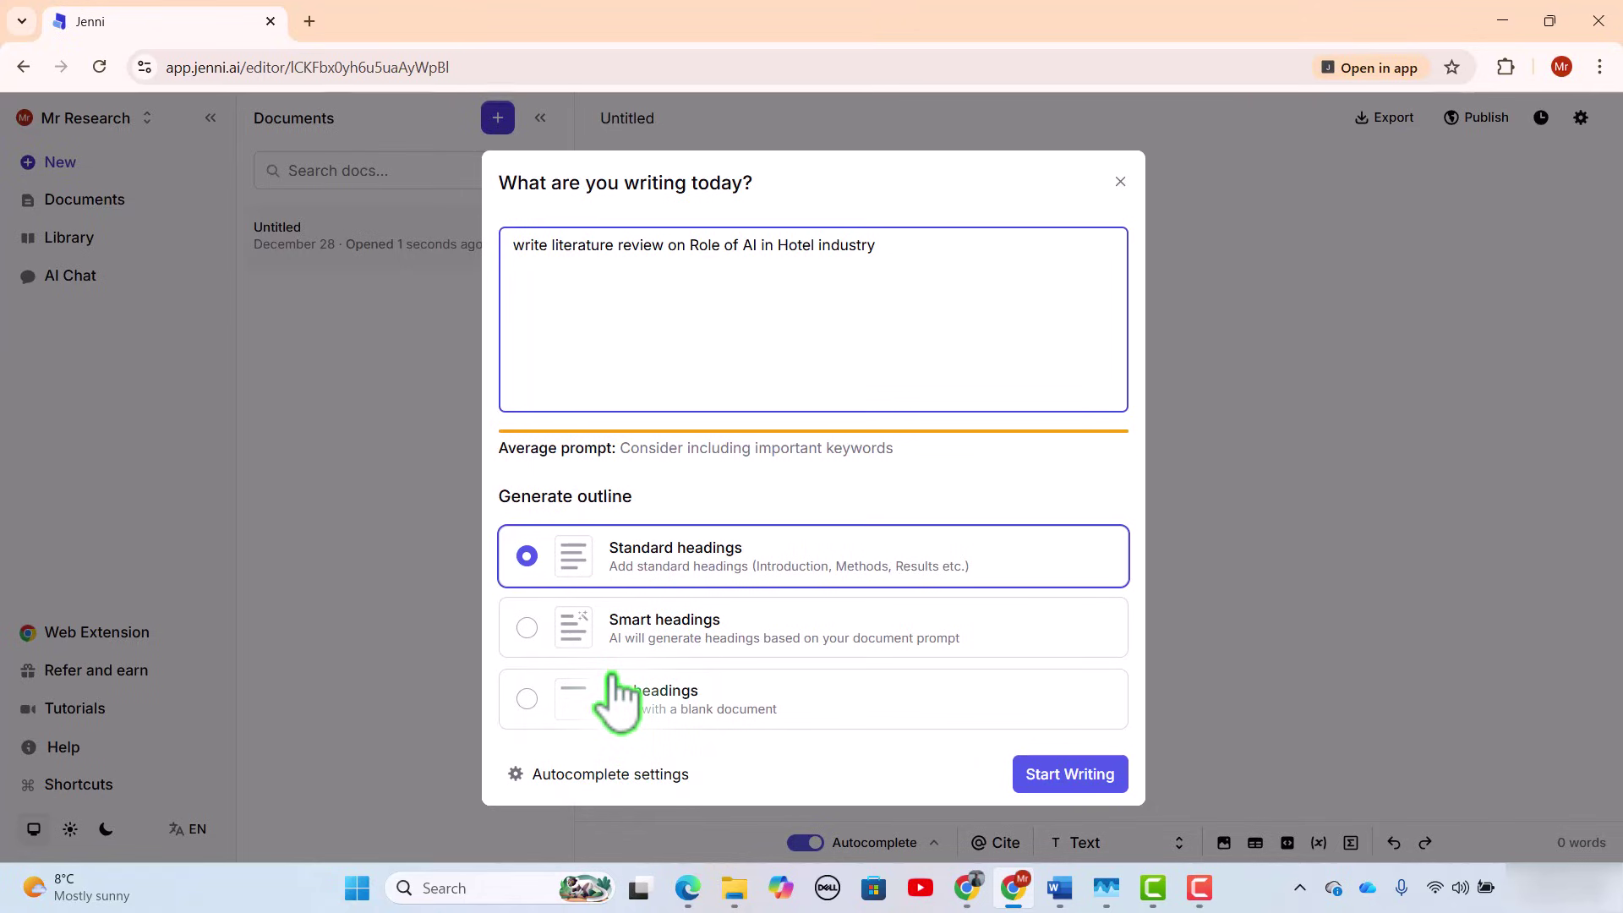
left_click(536, 628)
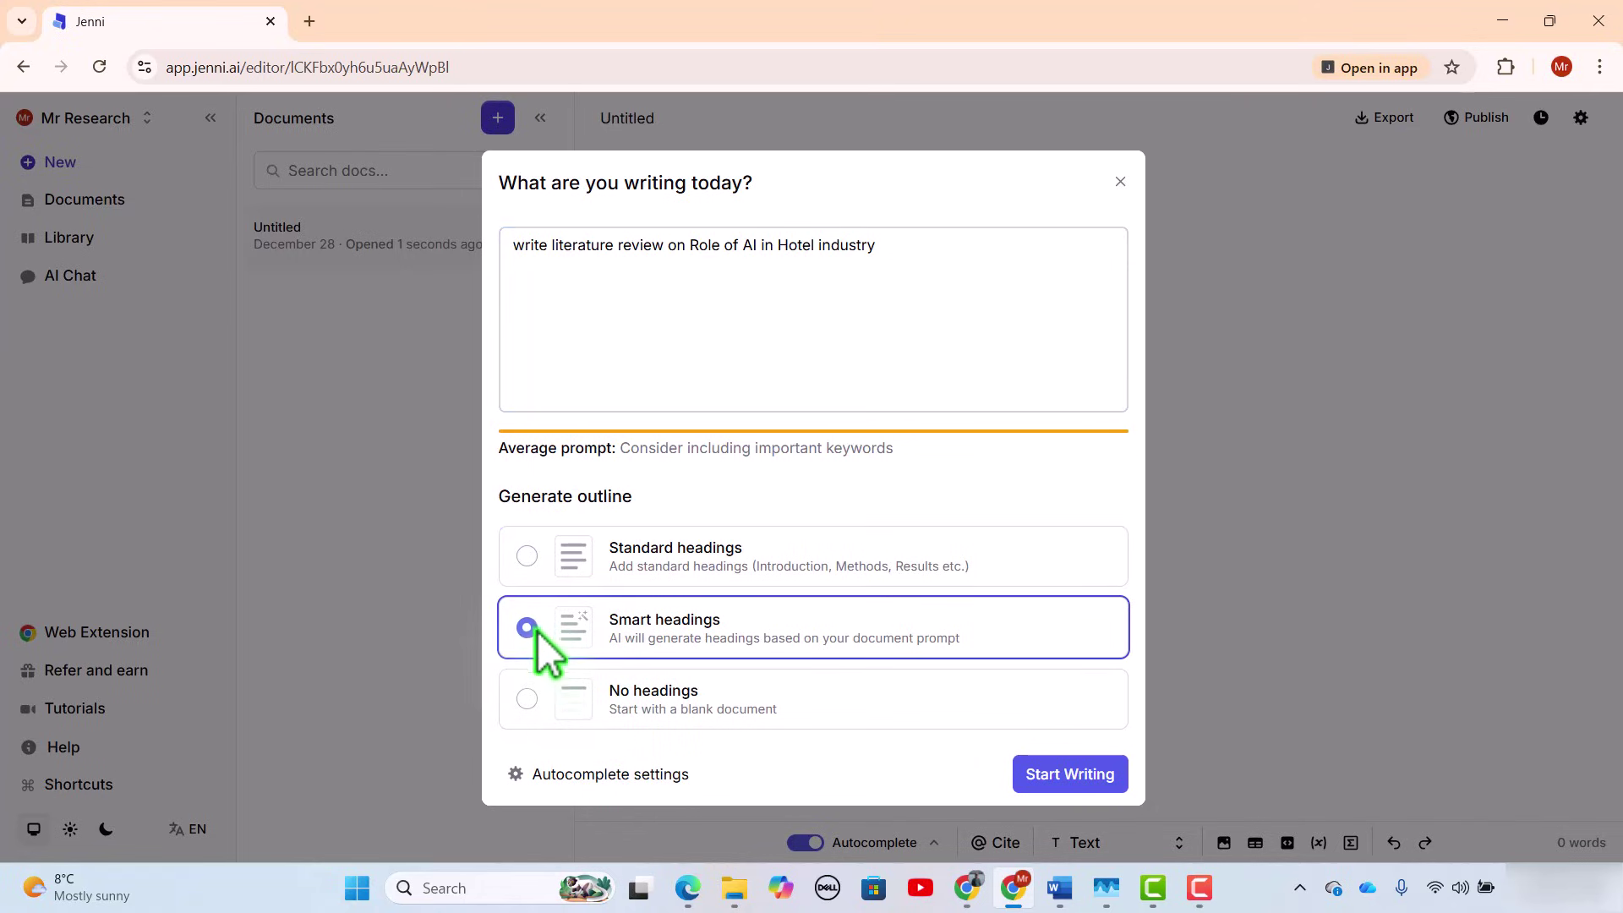
Generate the hotel-industry literature review outline with Start Writing.
left_click(1093, 786)
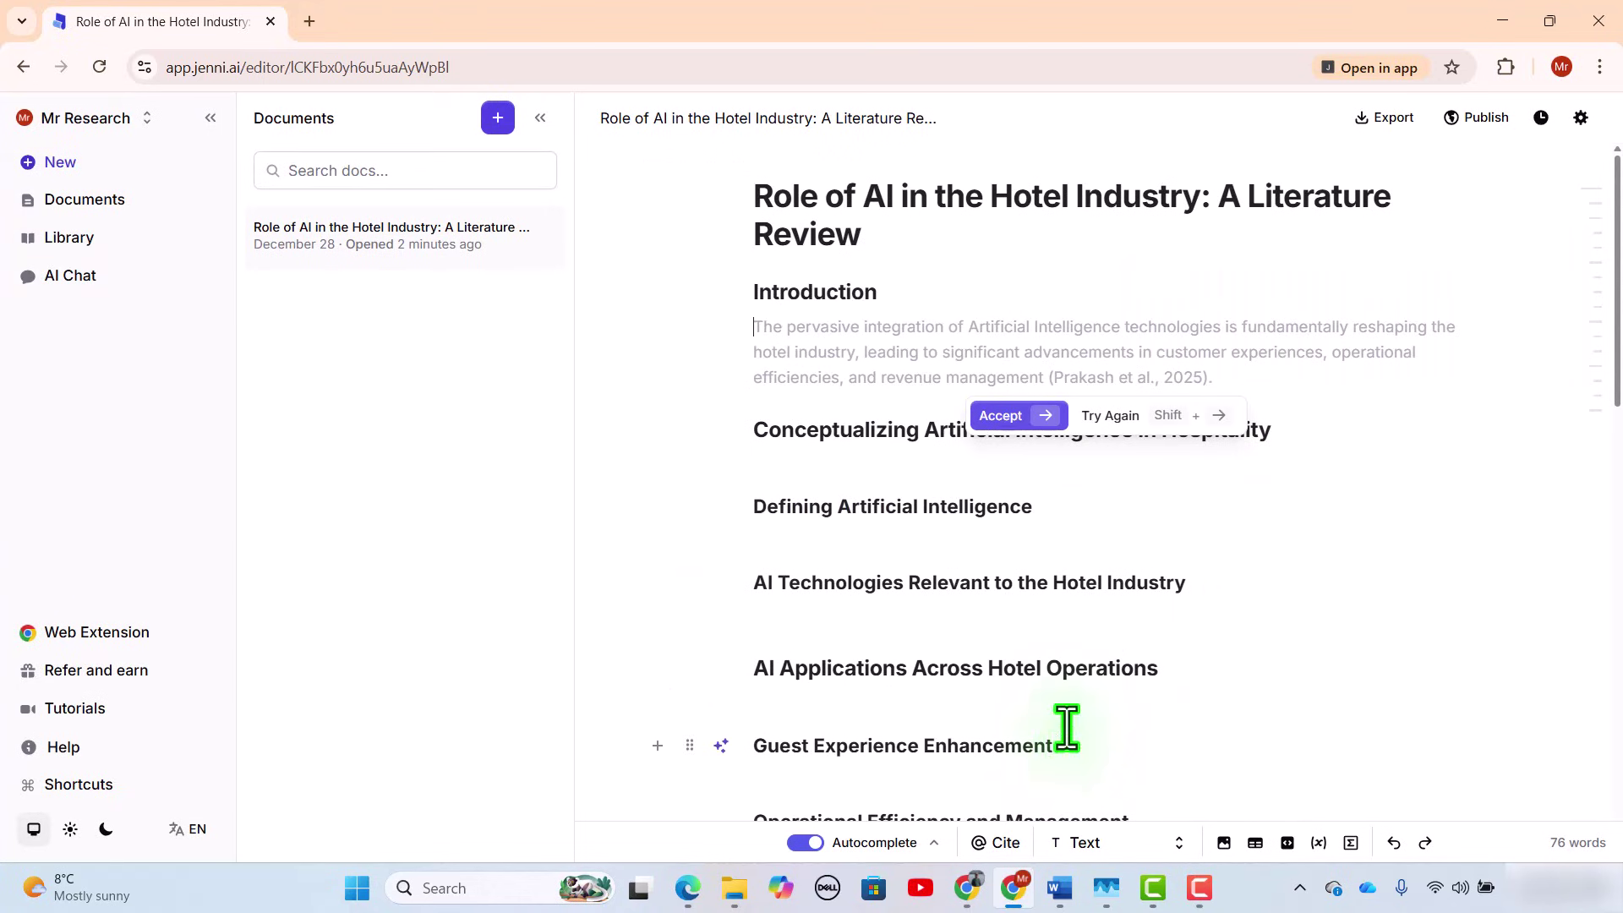
scroll(1077, 614, "down", 2)
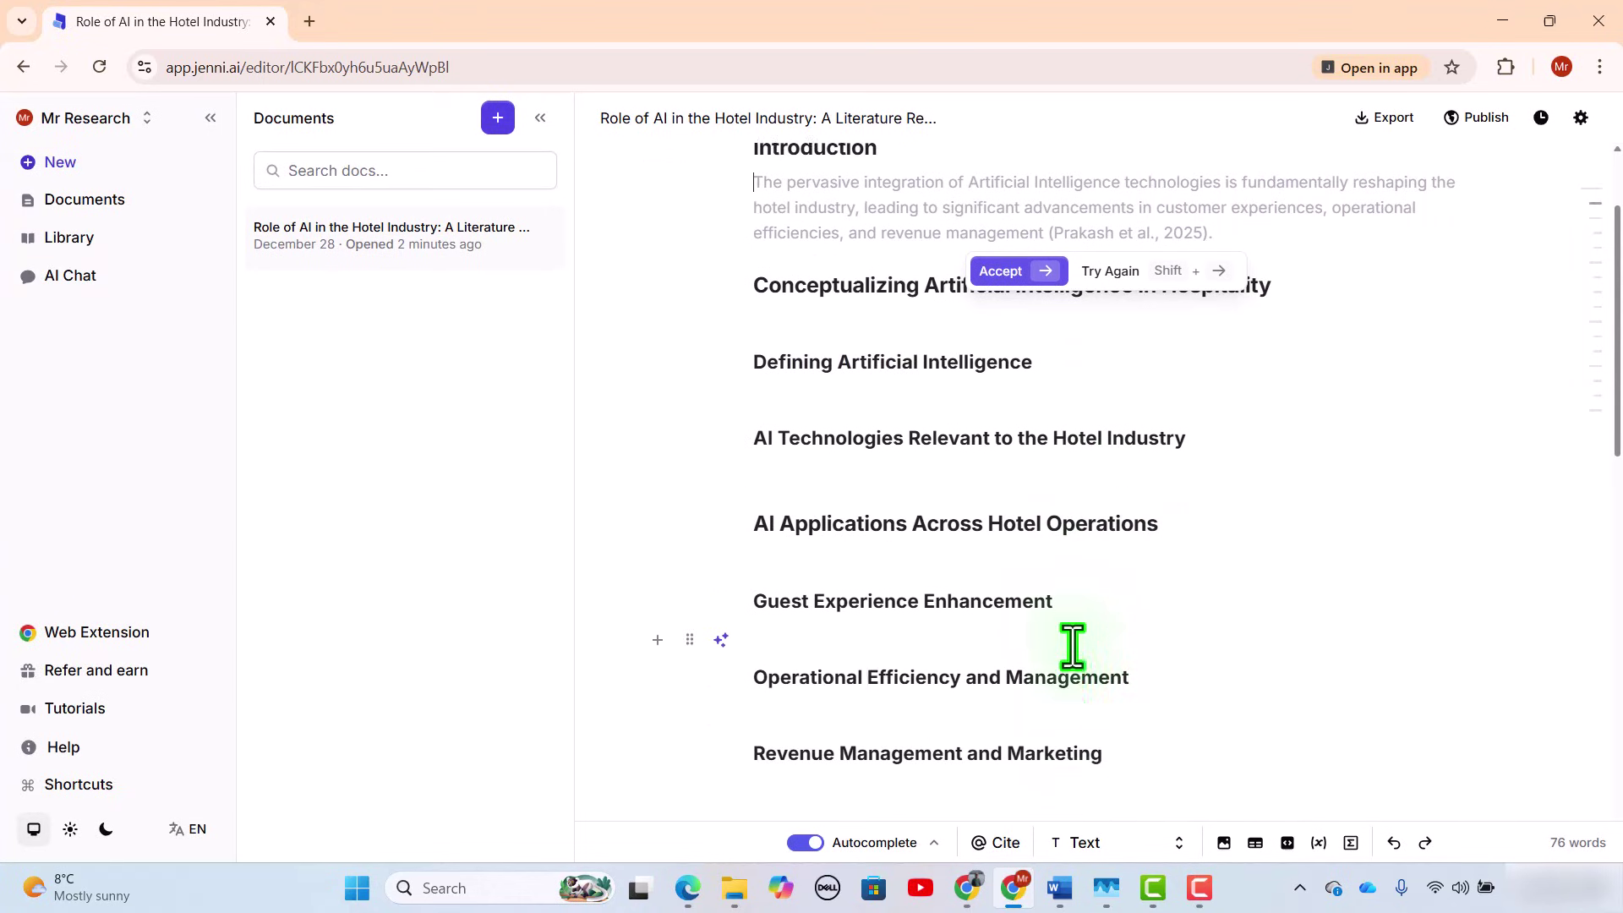
scroll(1073, 645, "up", 2)
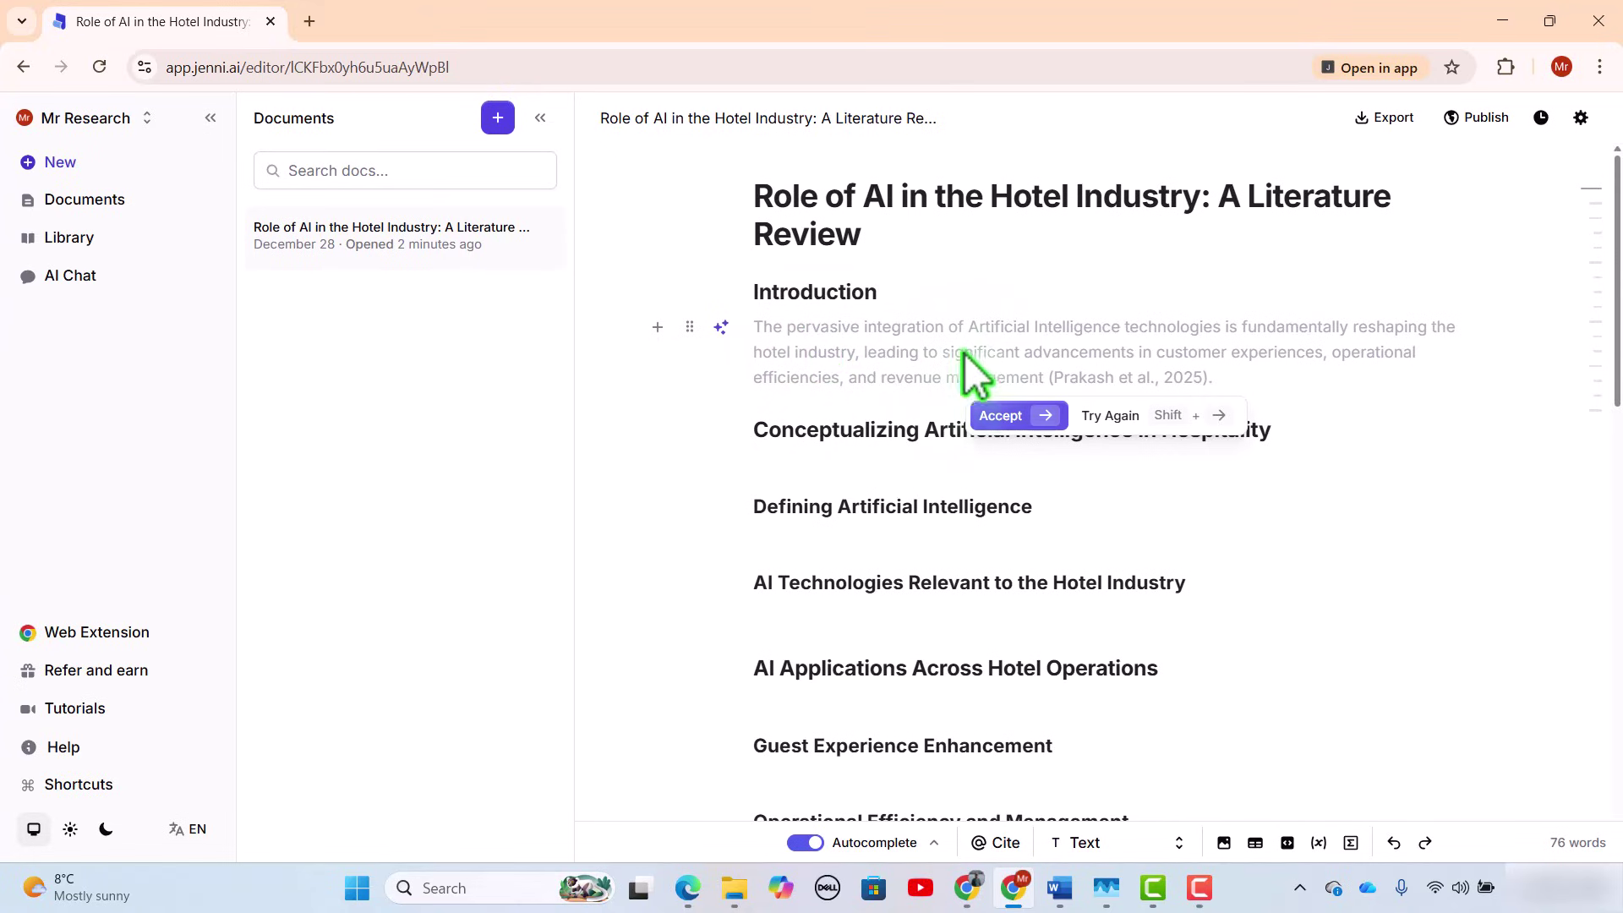
Accept four autocomplete suggestions to build the cited 183-word Introduction paragraph.
left_click(1002, 420)
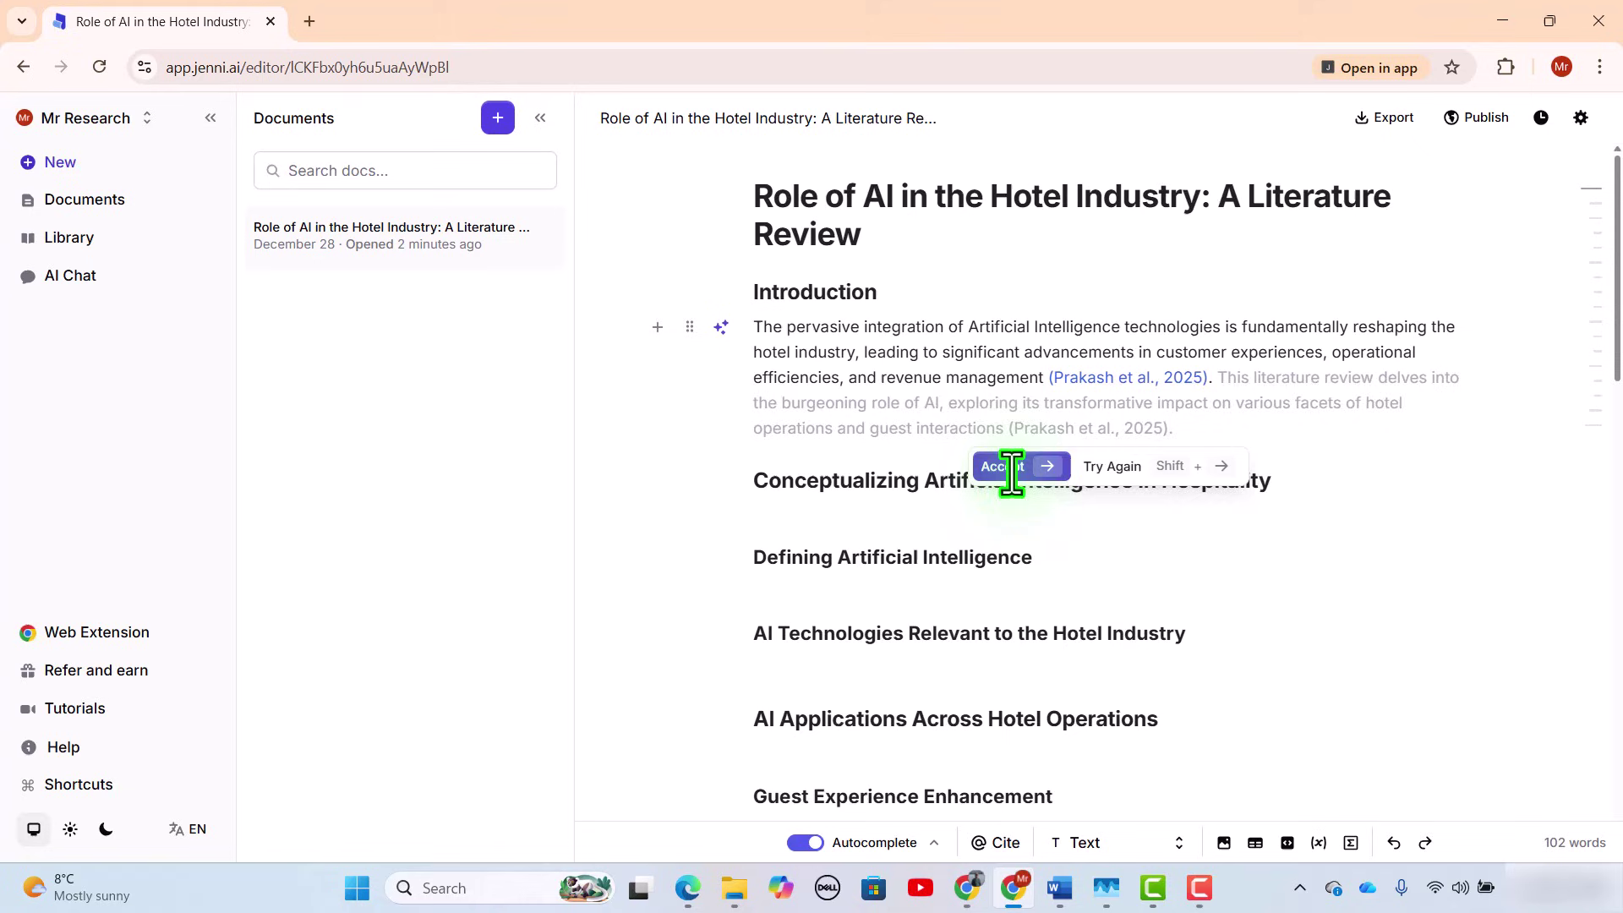
left_click(1006, 467)
left_click(1014, 543)
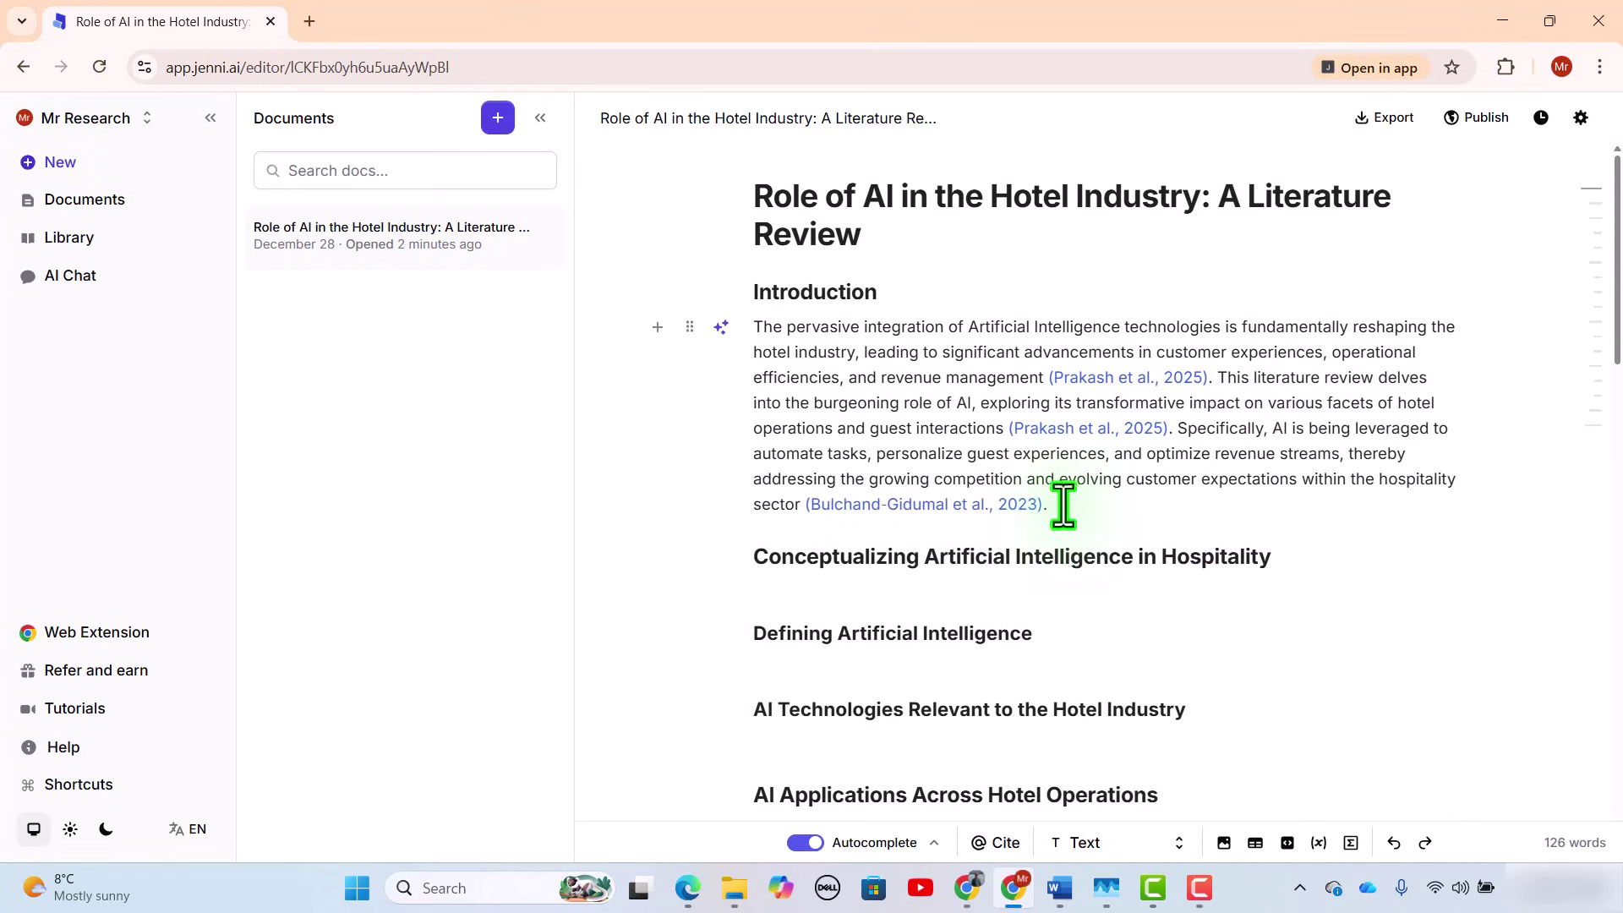
left_click(1018, 626)
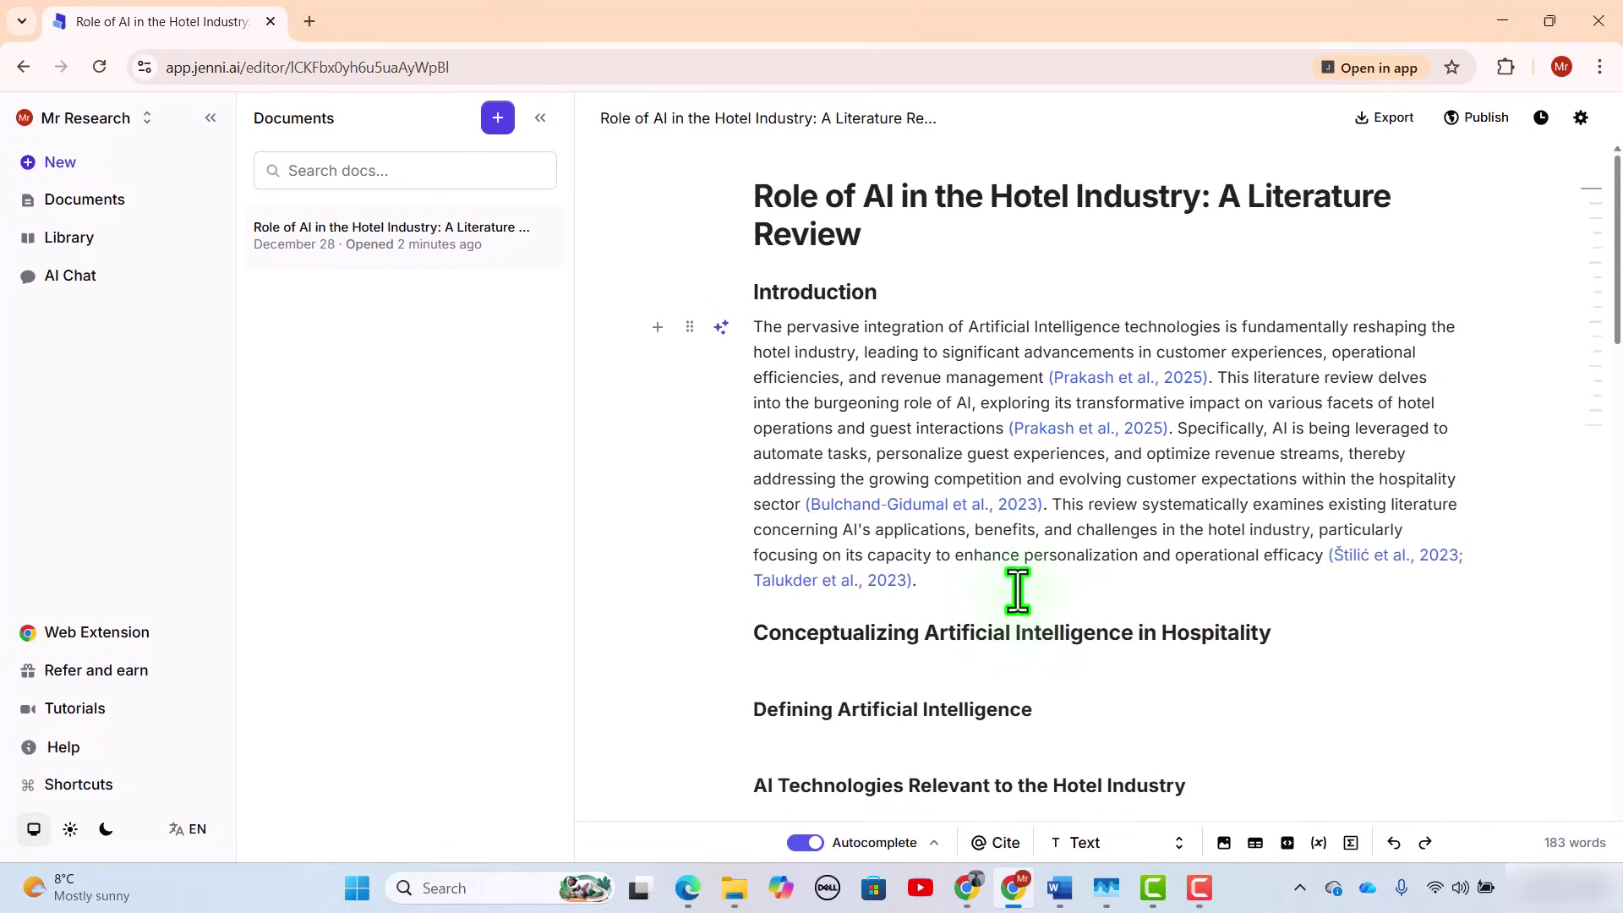
scroll(1150, 524, "down", 1)
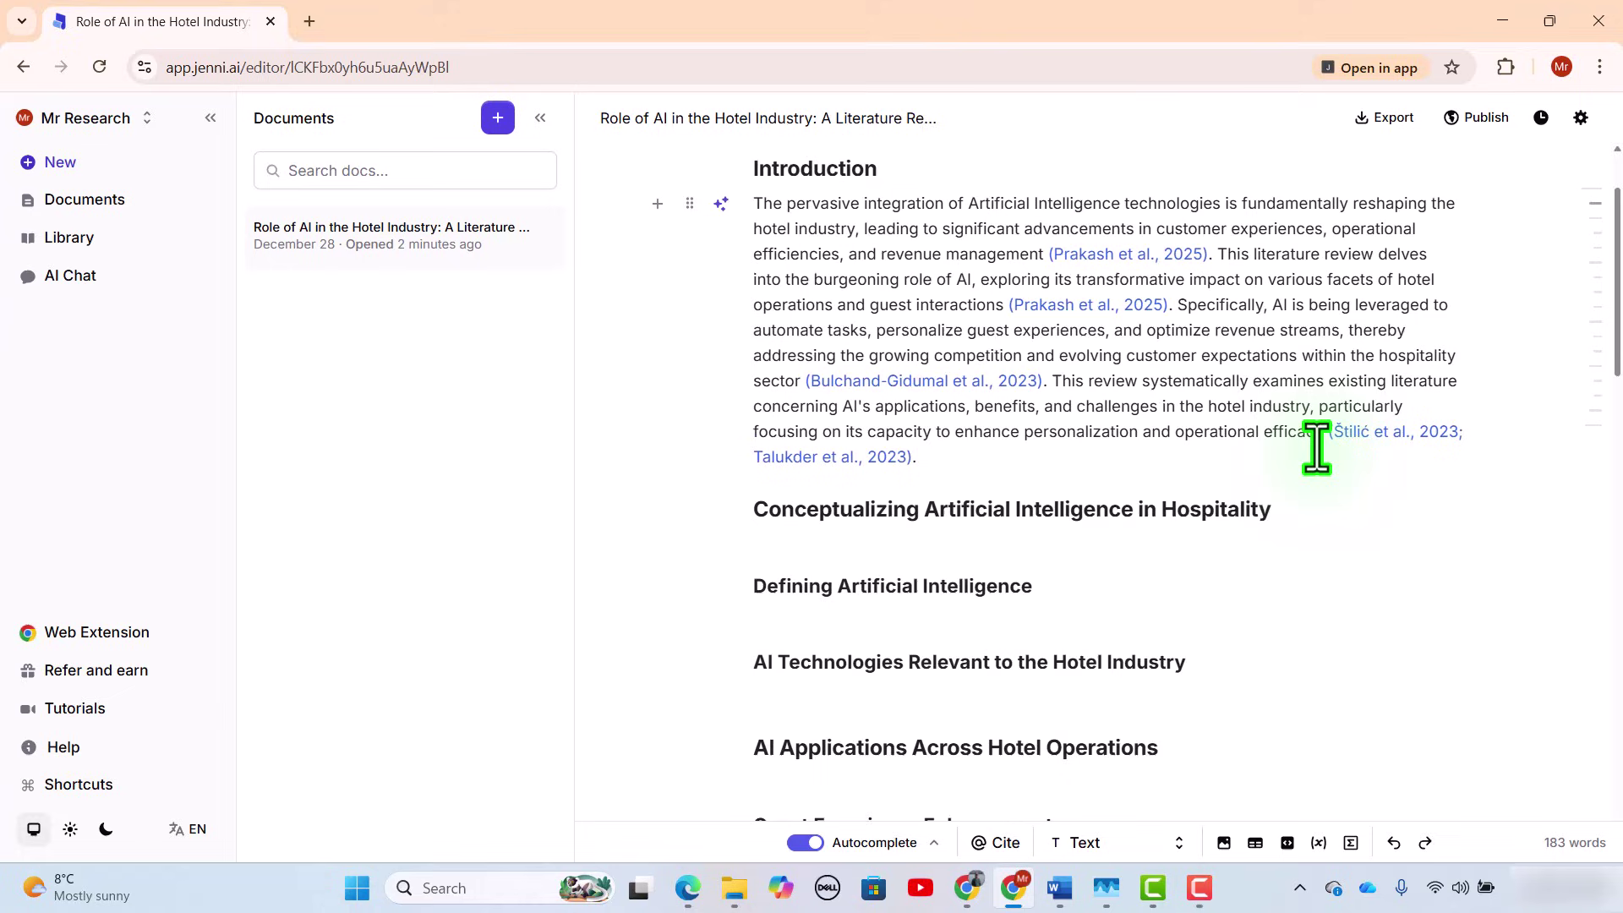
Rewrite the Introduction's closing 'This review…' sentence using Paraphrase > Academically, keeping its citations.
left_click_drag(1322, 437, 1058, 380)
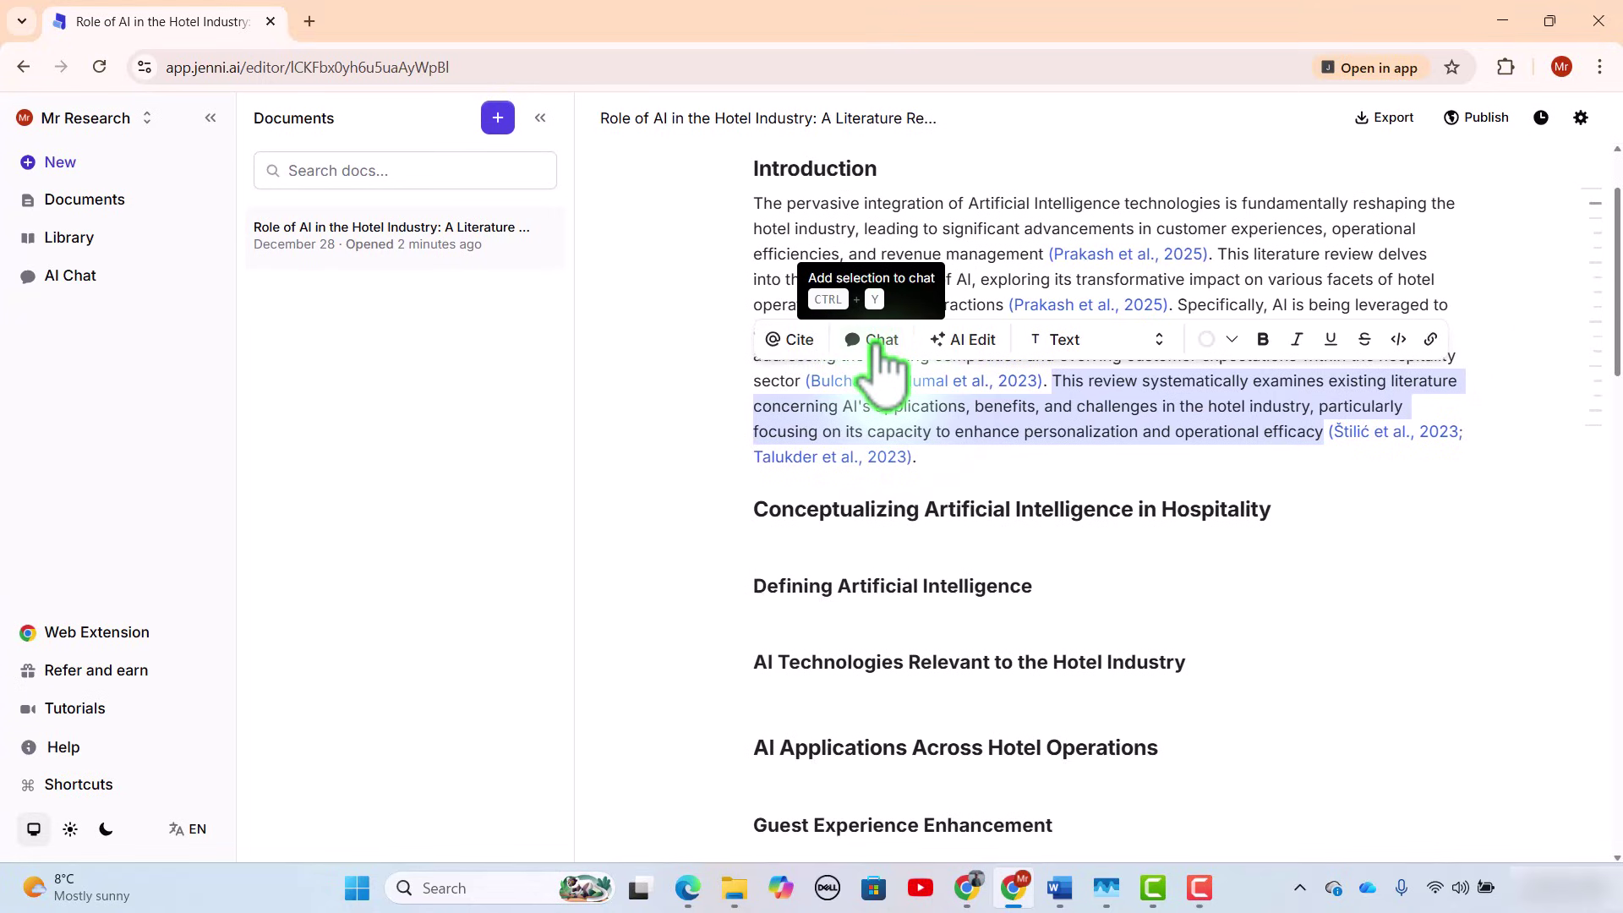
left_click(981, 343)
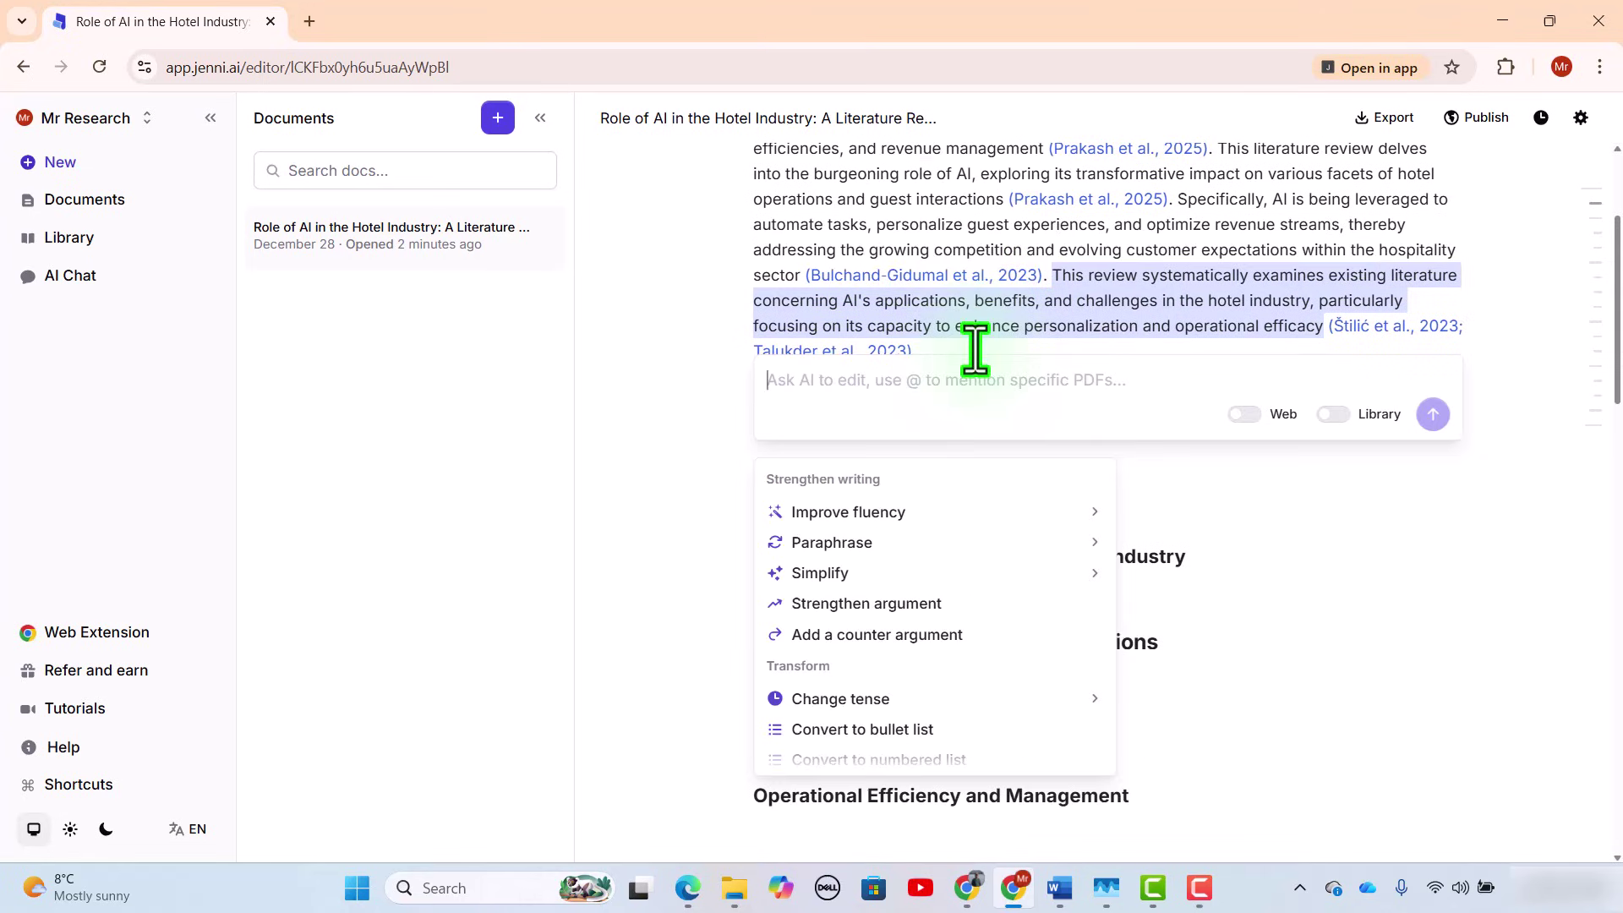
mouse_move(904, 517)
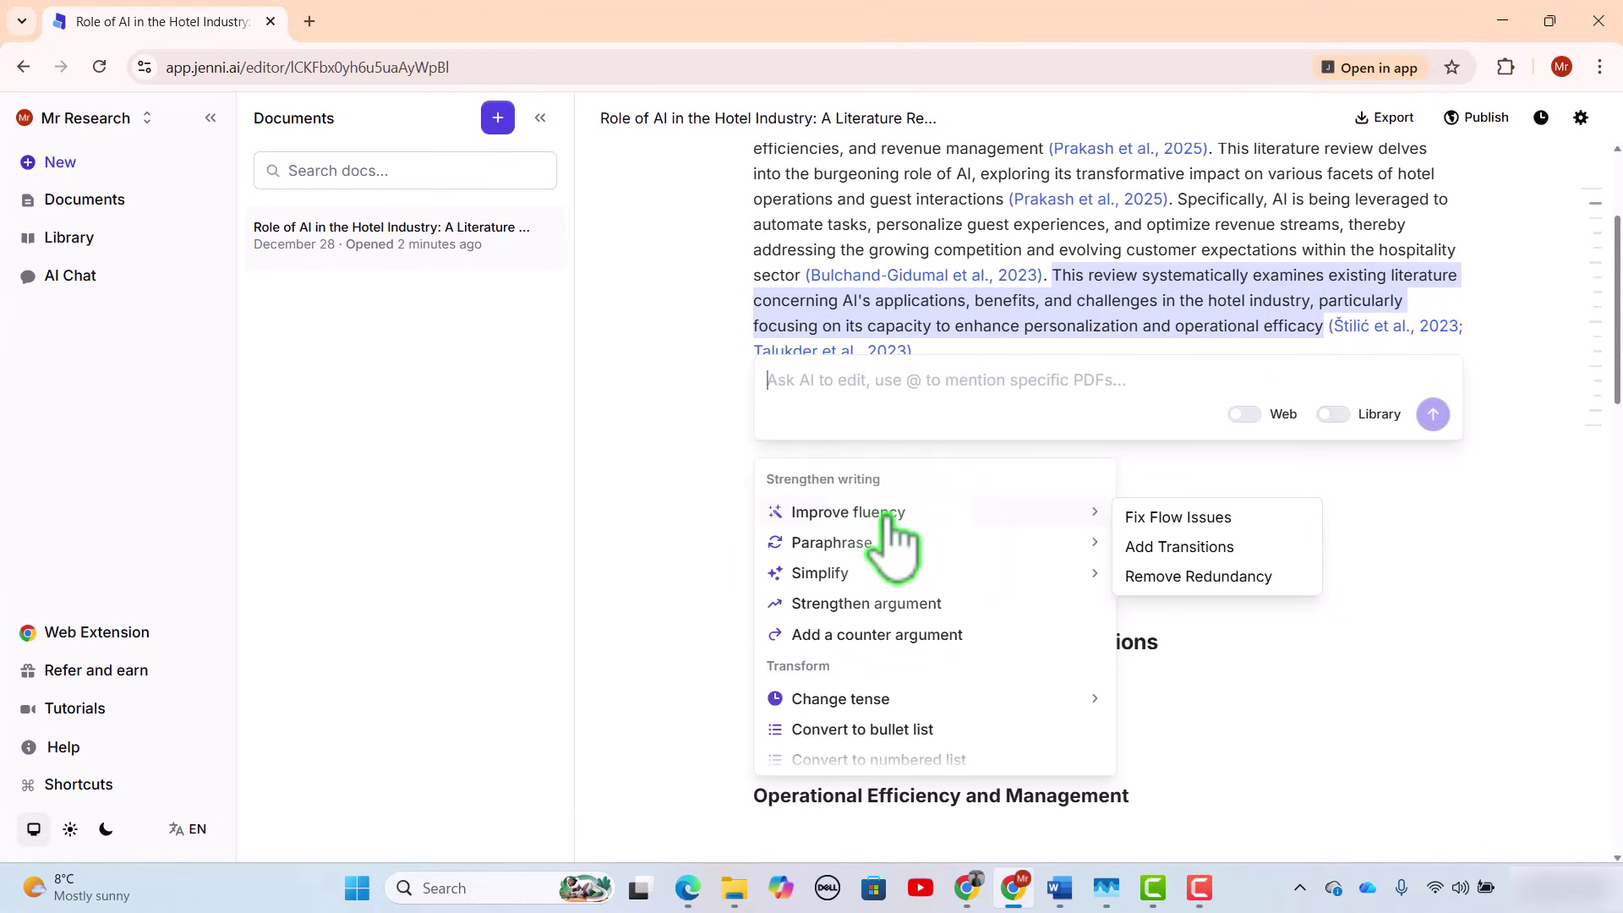
mouse_move(860, 548)
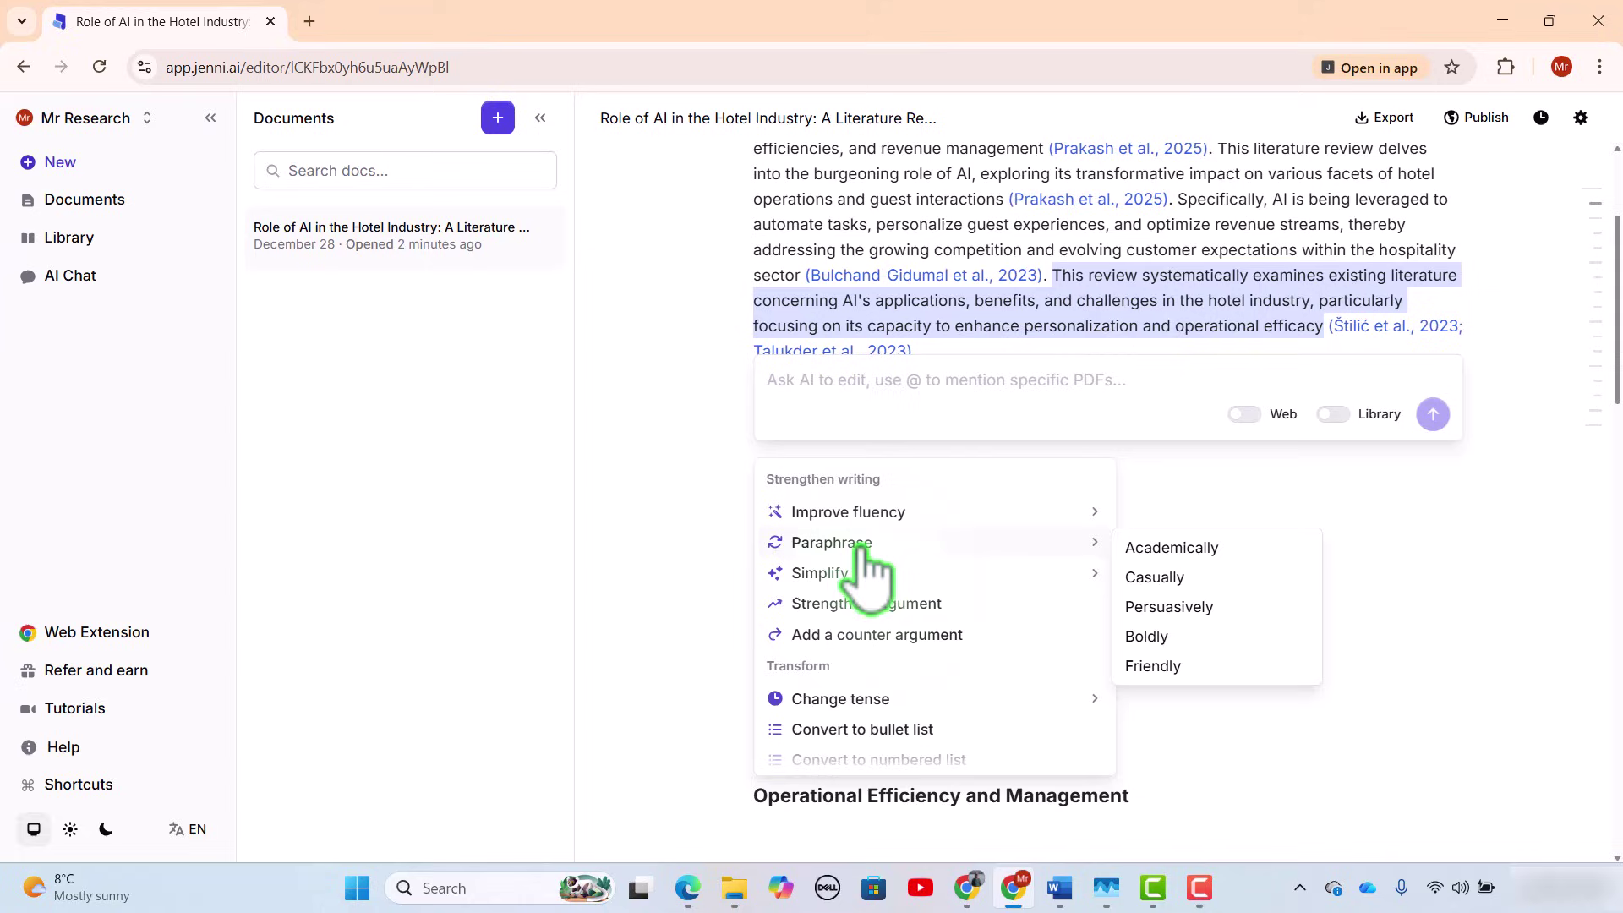
mouse_move(841, 573)
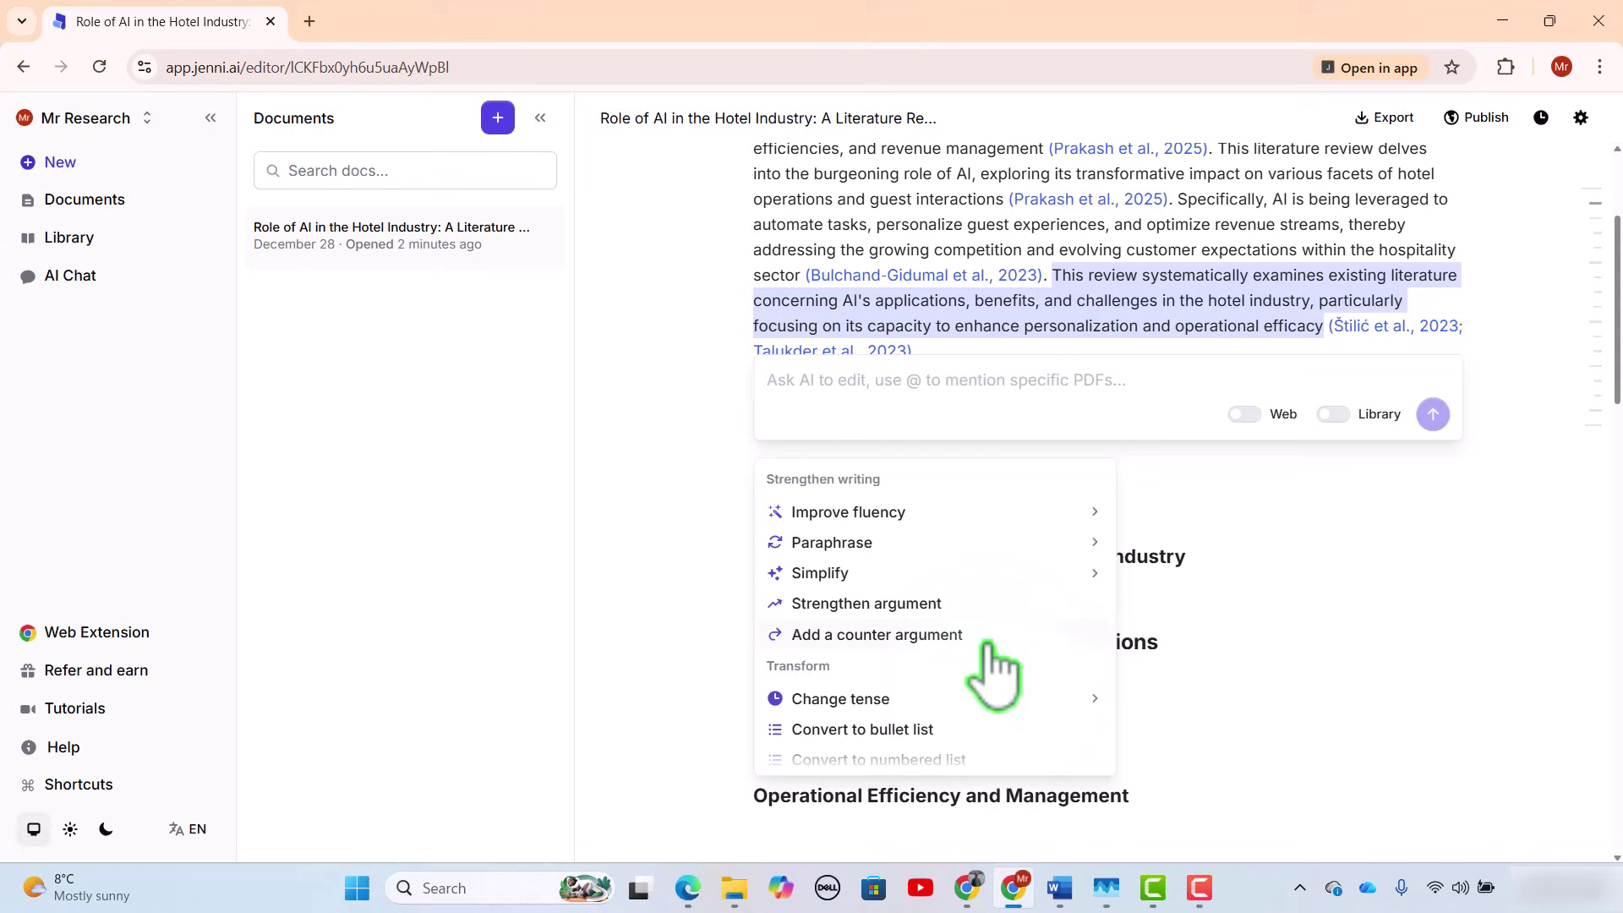
scroll(998, 676, "down", 1)
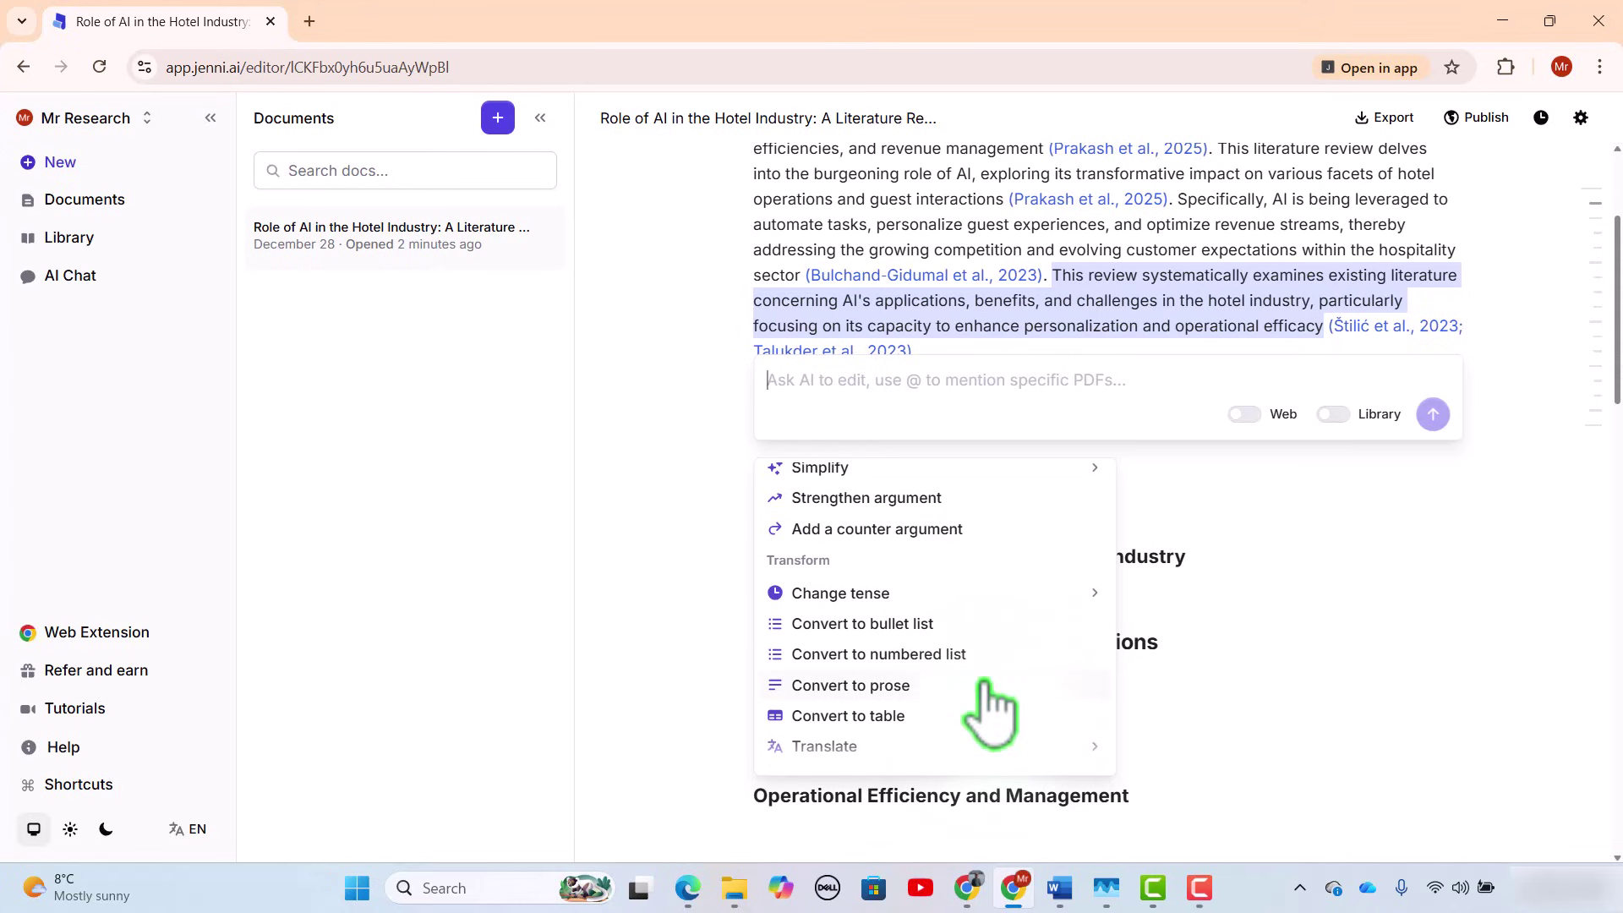
scroll(989, 709, "up", 1)
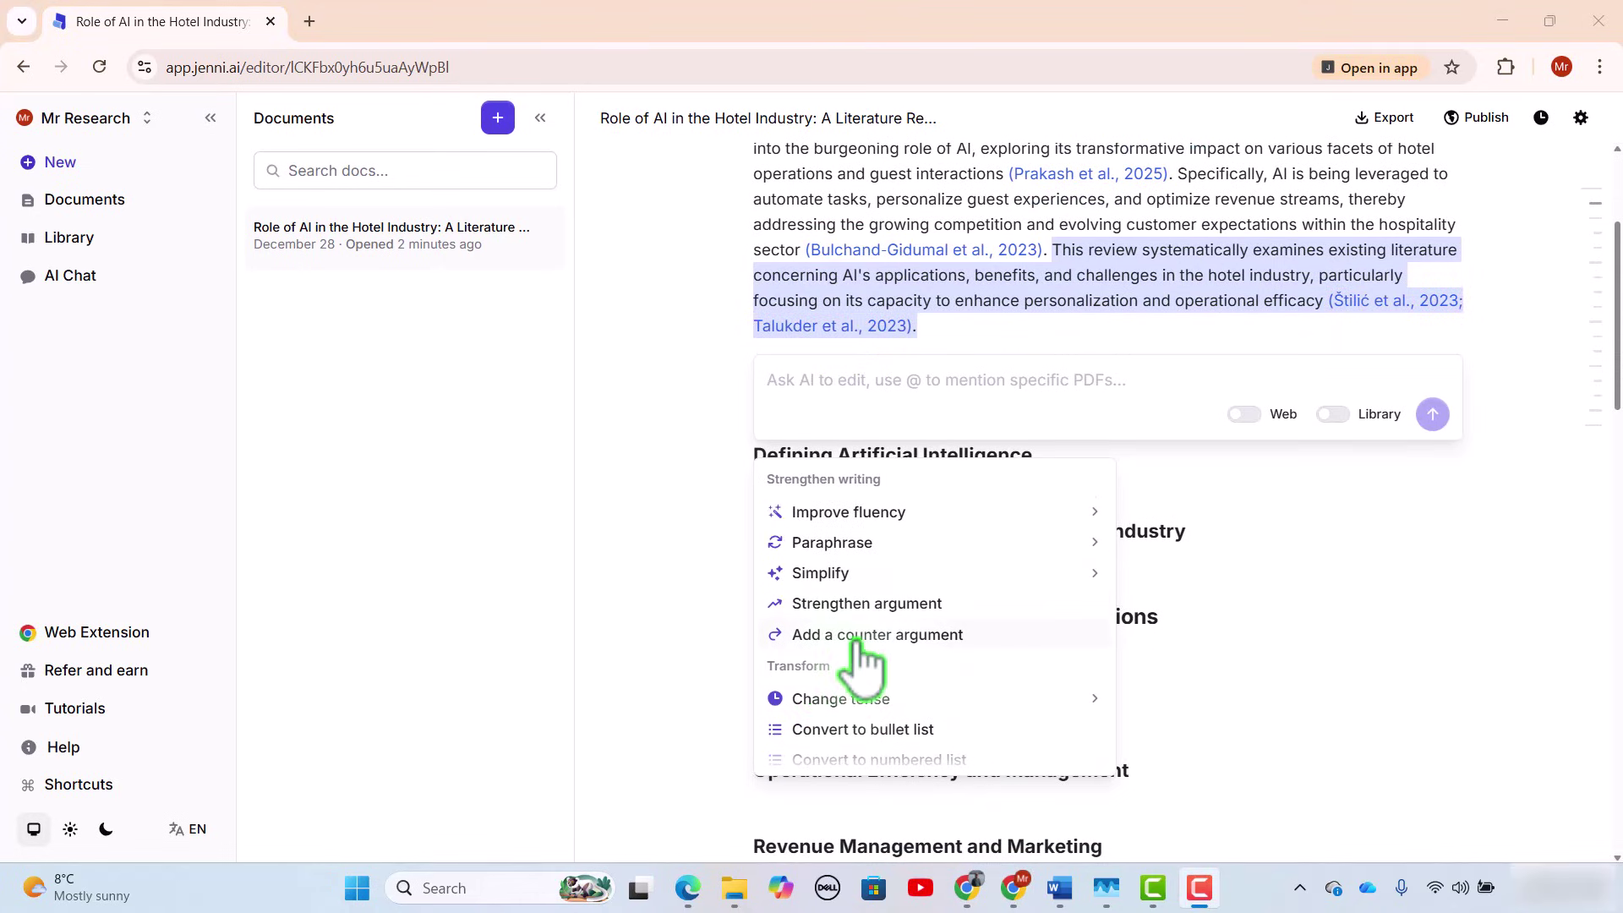
mouse_move(861, 550)
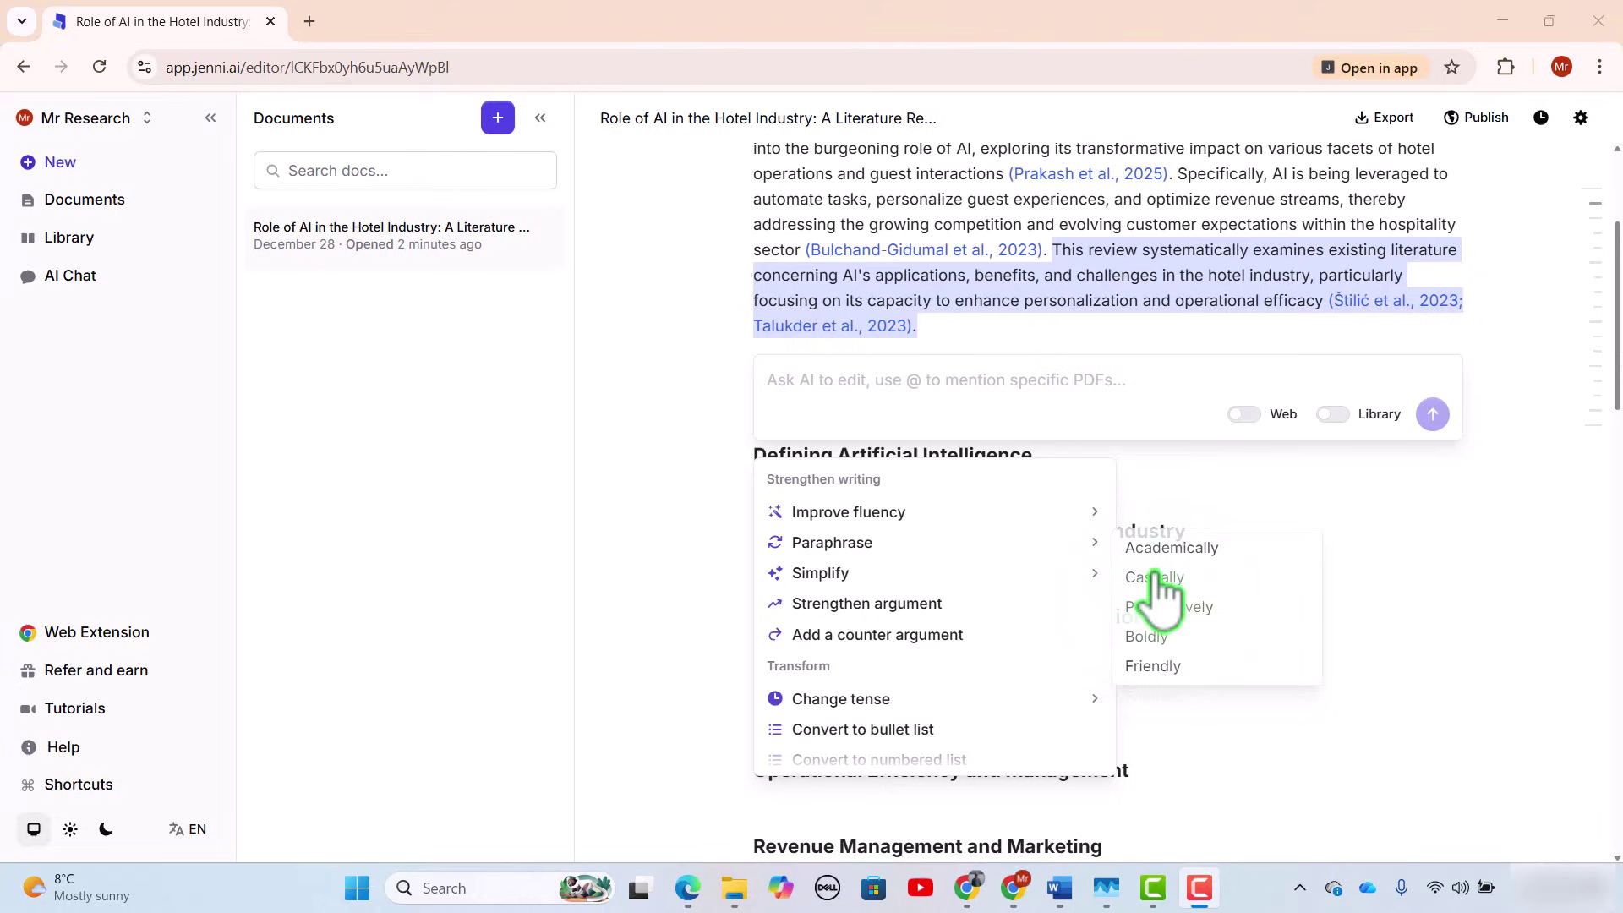
mouse_move(1076, 569)
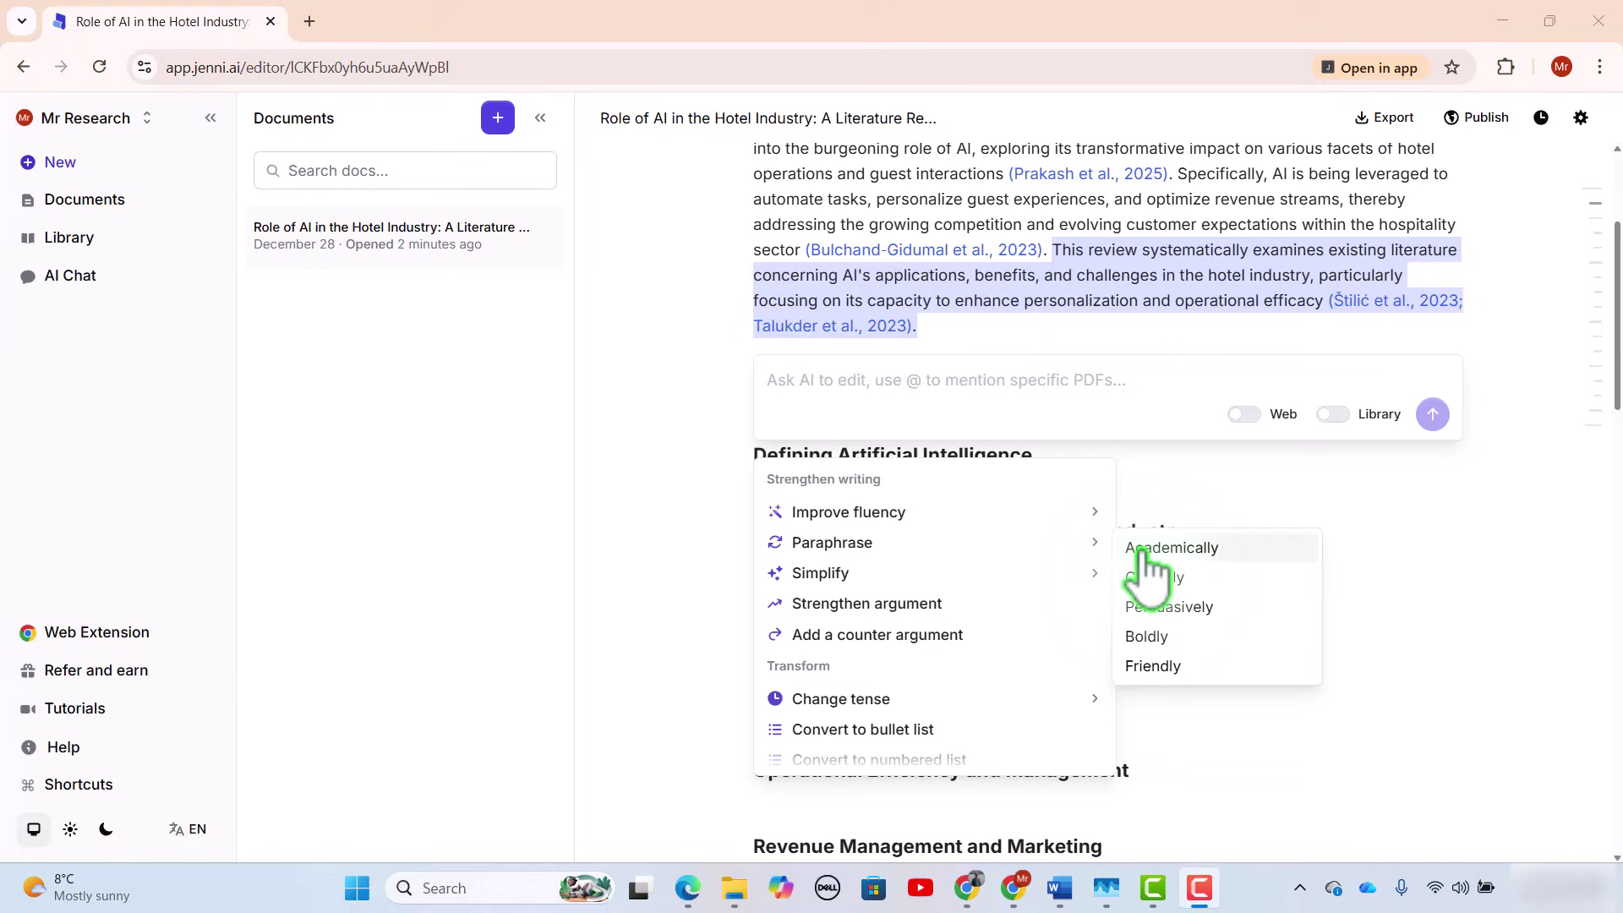
left_click(1149, 554)
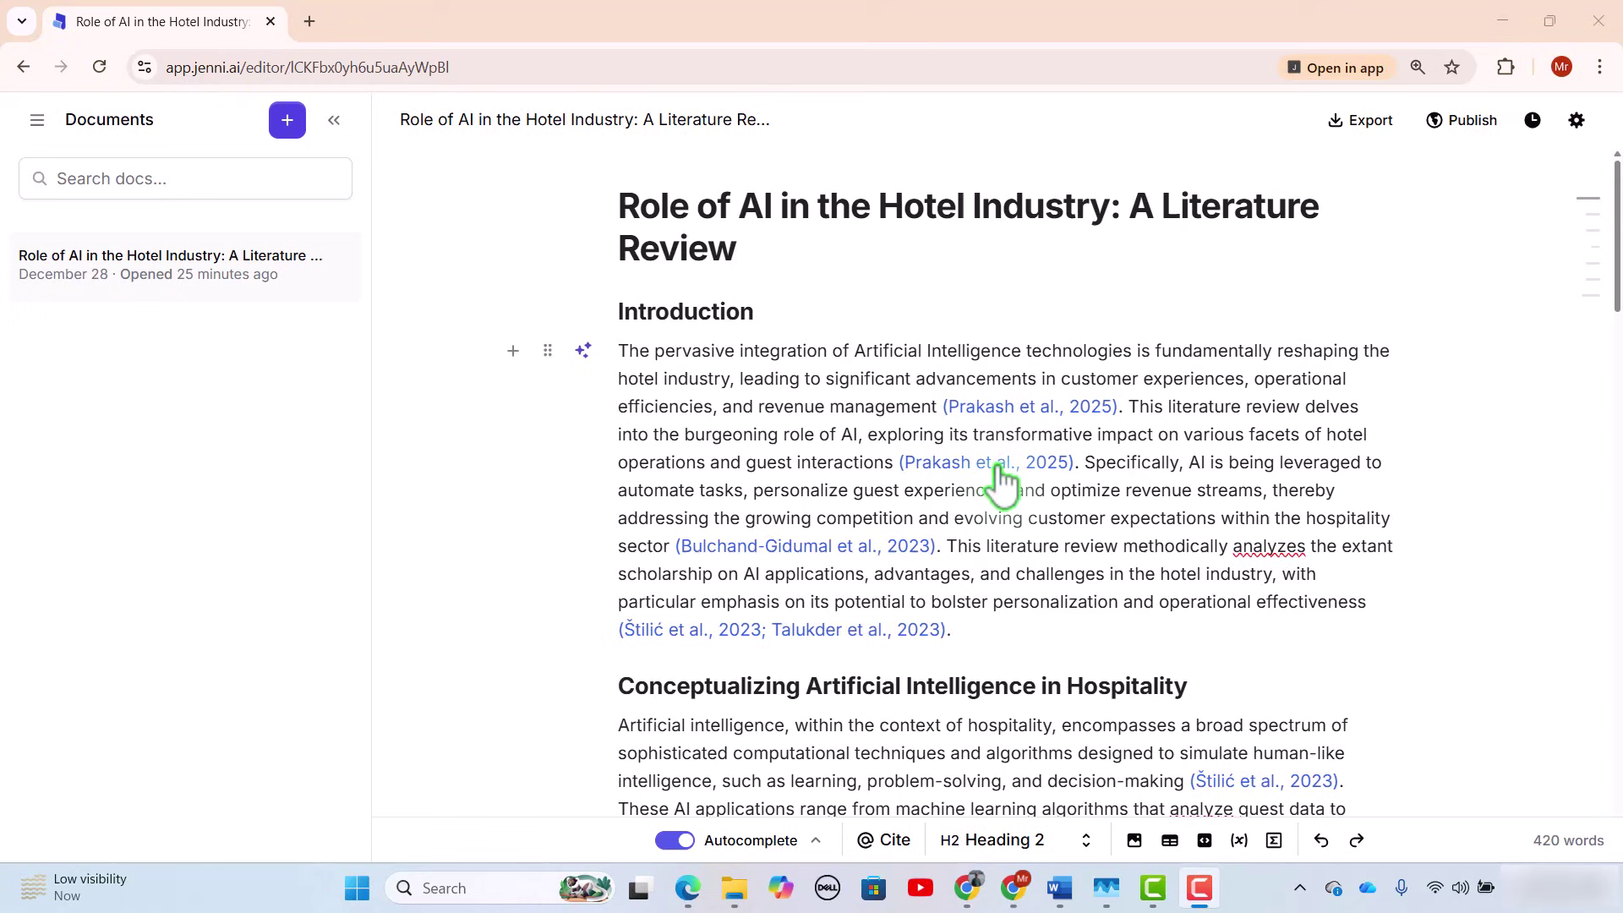
Scroll past the Conclusion to the APA References list and its DOI links.
scroll(994, 498, "down", 4)
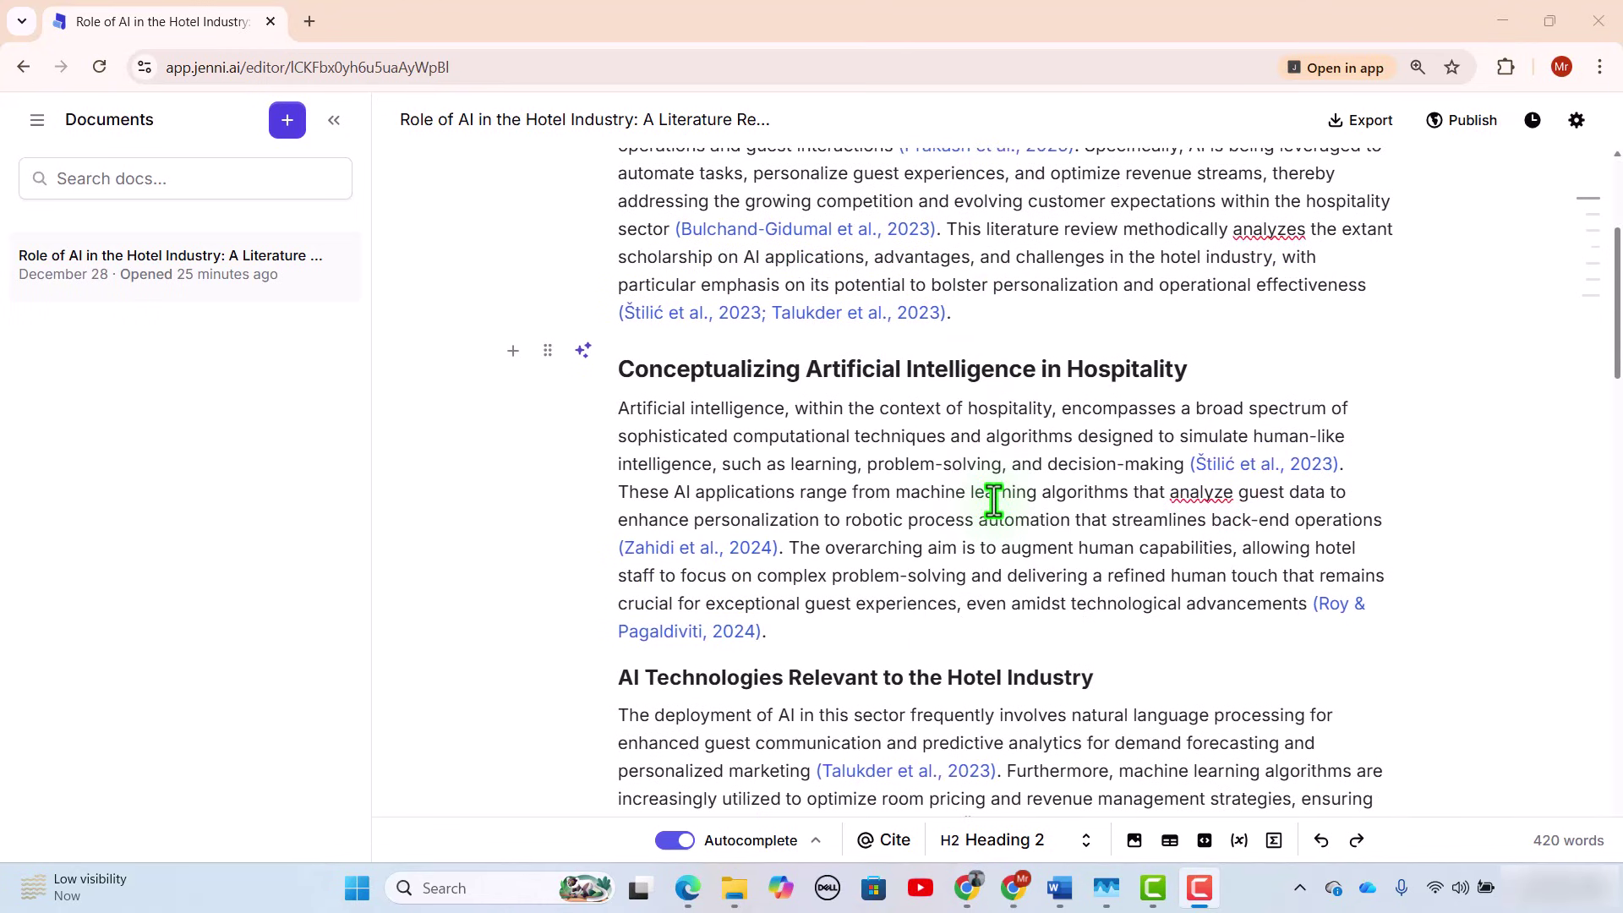
scroll(993, 498, "down", 7)
scroll(993, 505, "up", 6)
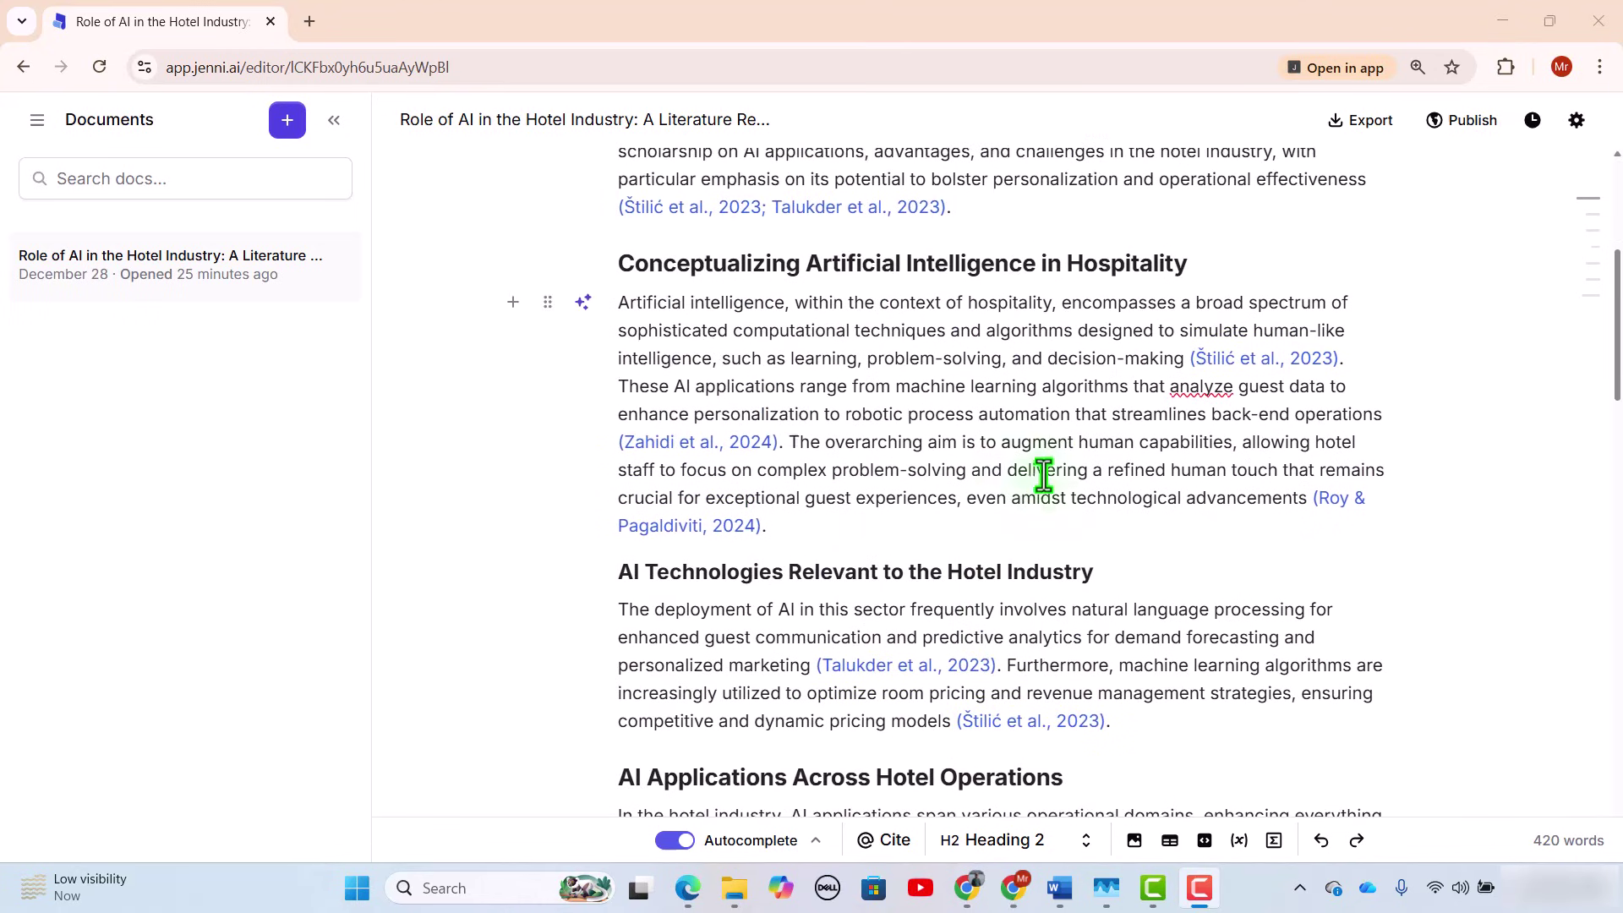
scroll(1019, 401, "down", 10)
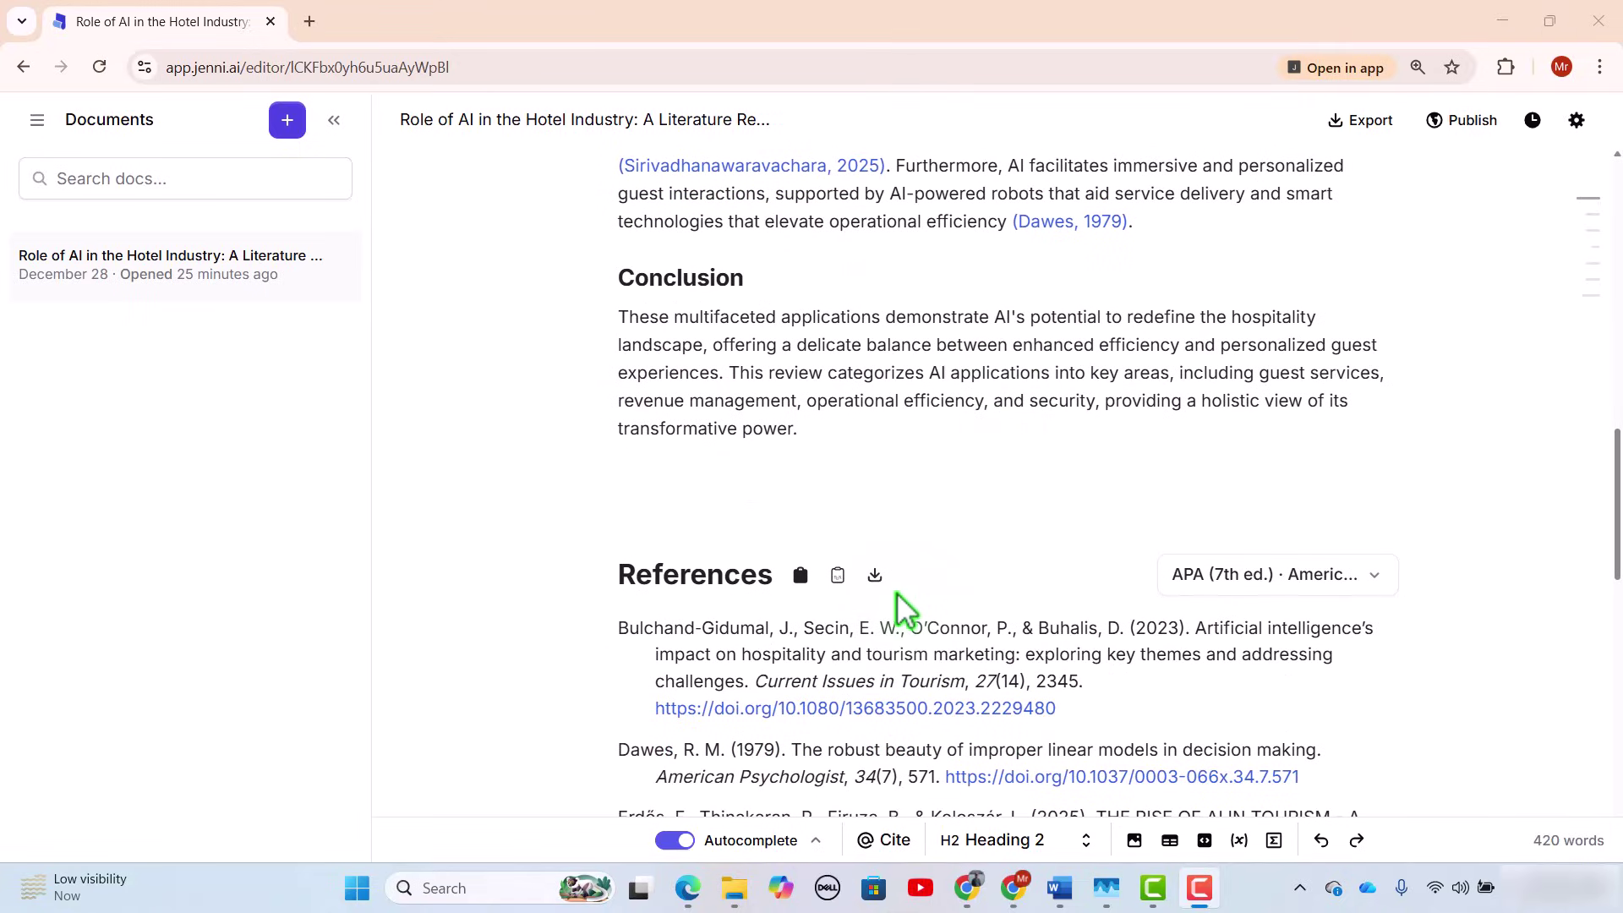
scroll(714, 623, "down", 3)
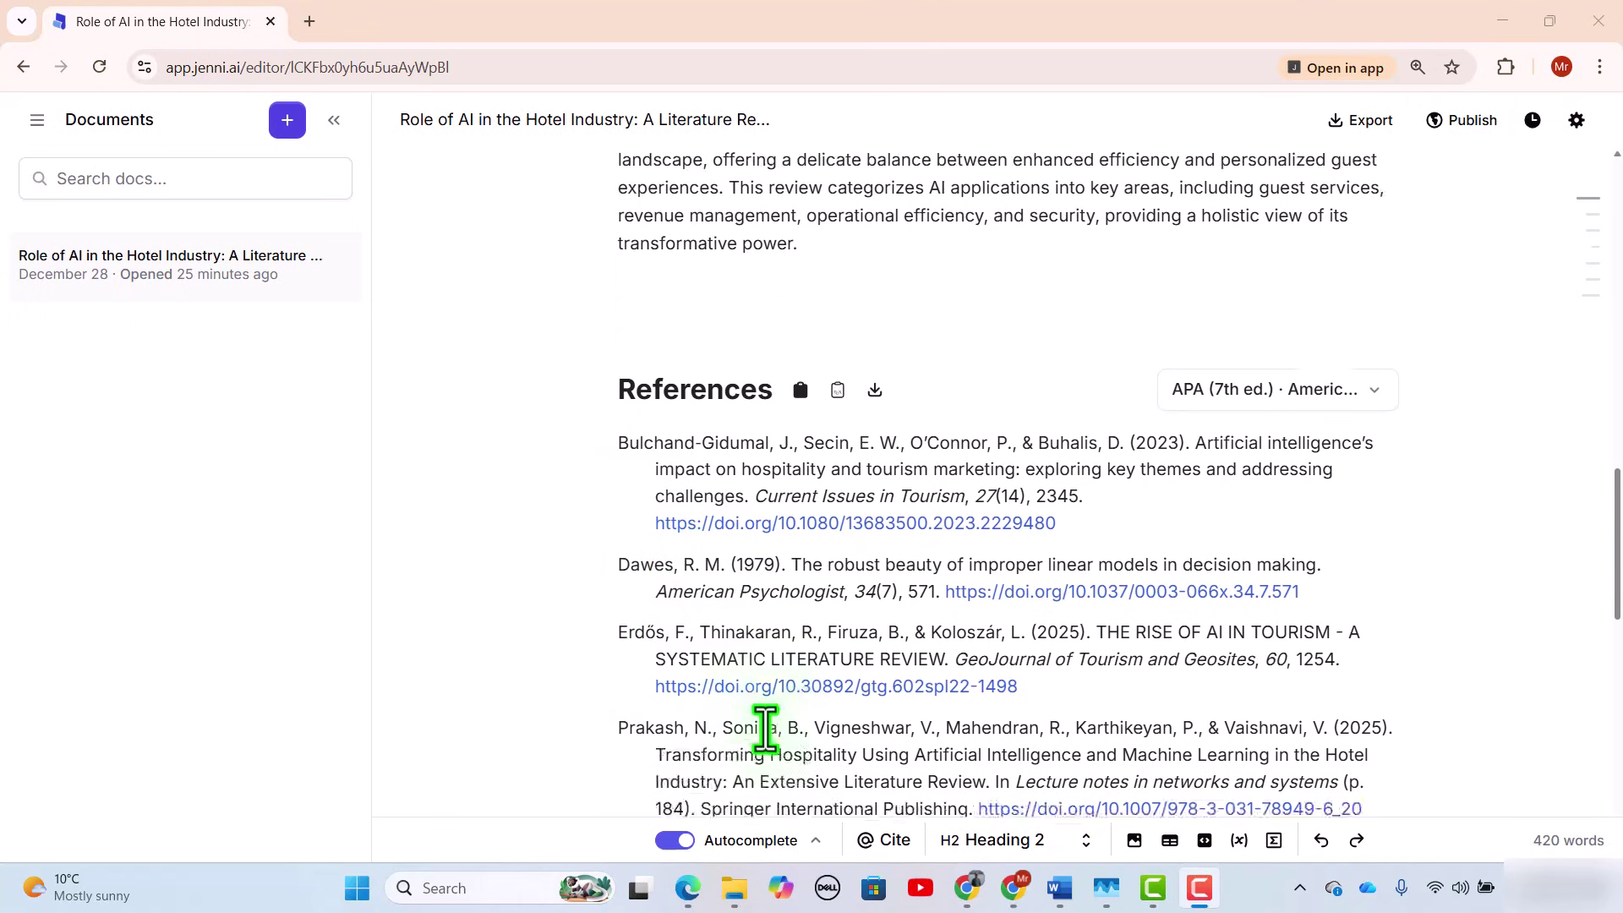
scroll(1014, 575, "down", 2)
Open the DOI page for the improper linear models article, then return to the document.
scroll(1200, 596, "up", 1)
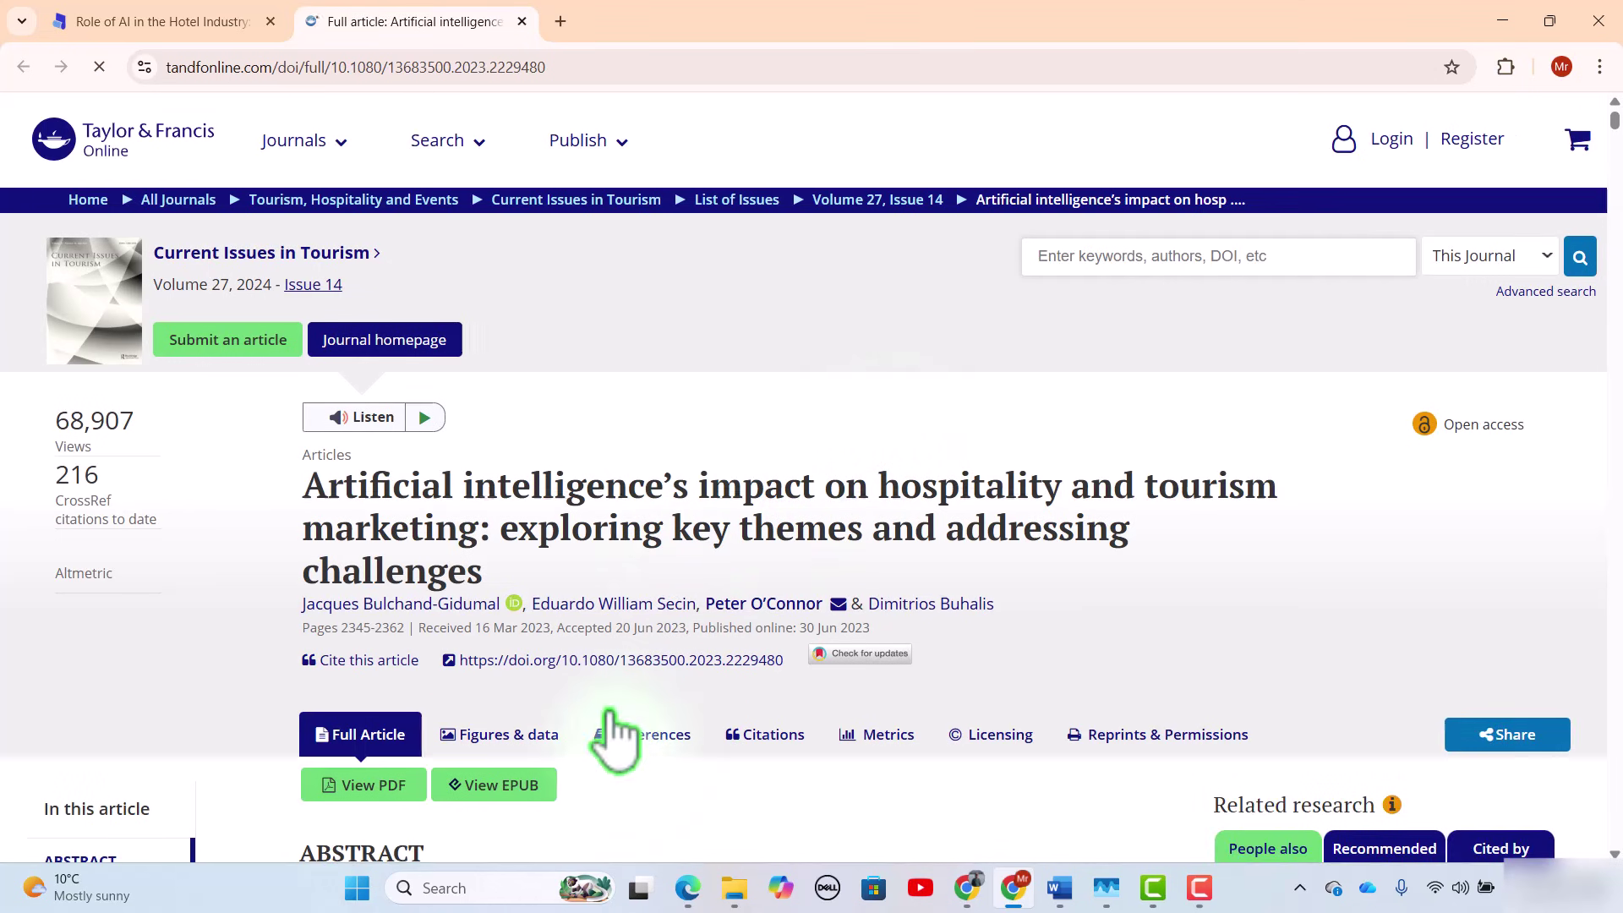
scroll(750, 749, "down", 4)
scroll(758, 759, "up", 2)
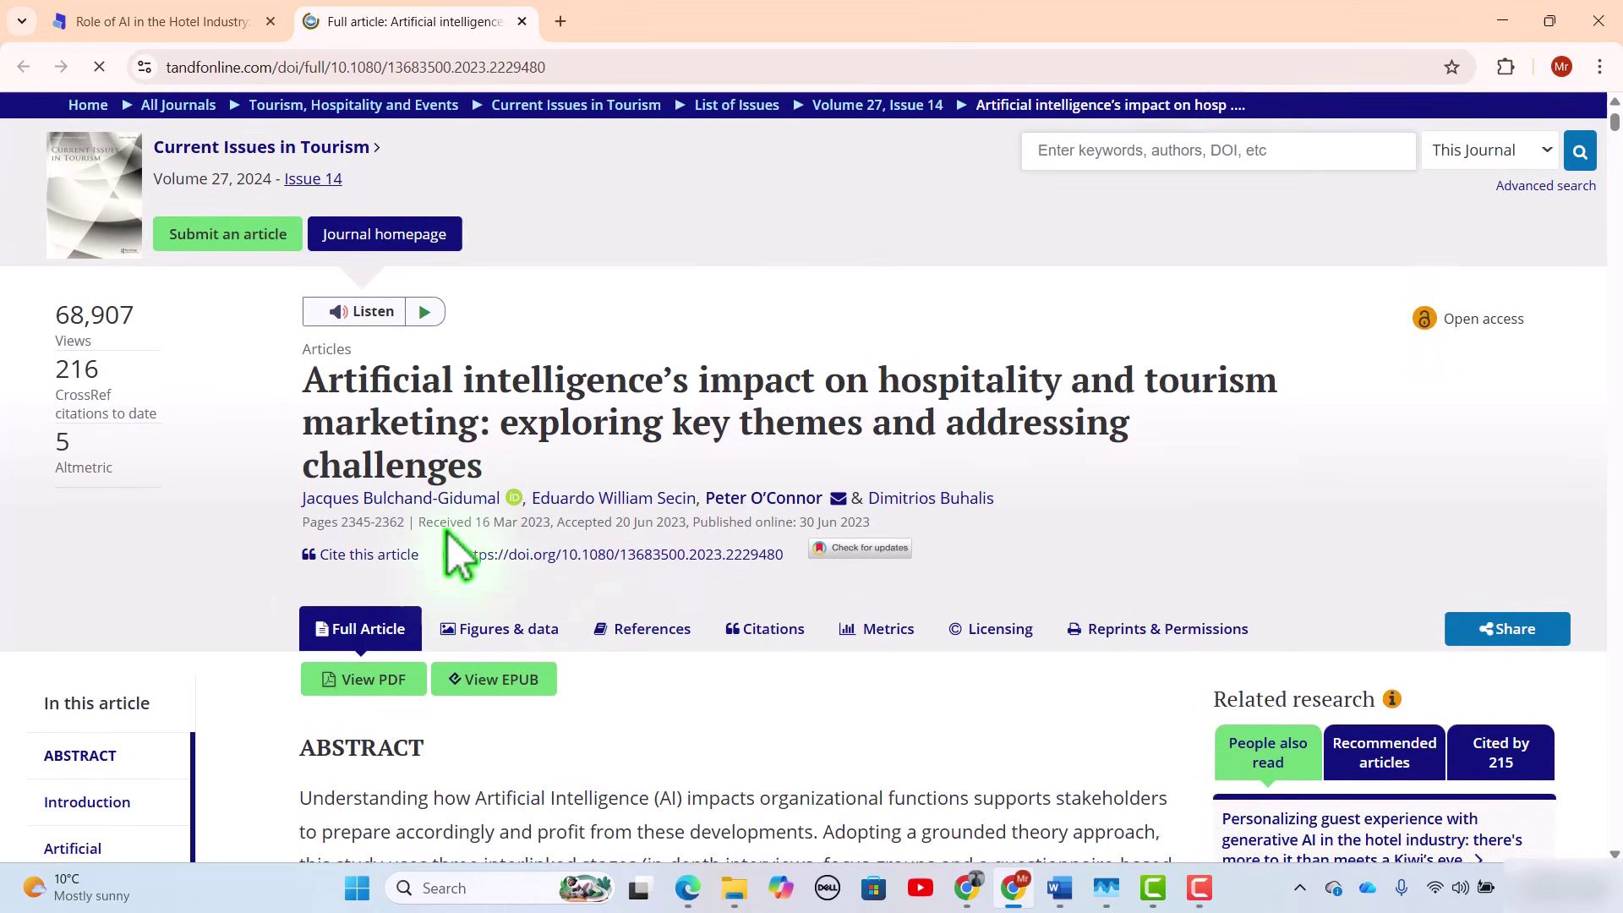
scroll(590, 724, "down", 1)
scroll(732, 718, "up", 1)
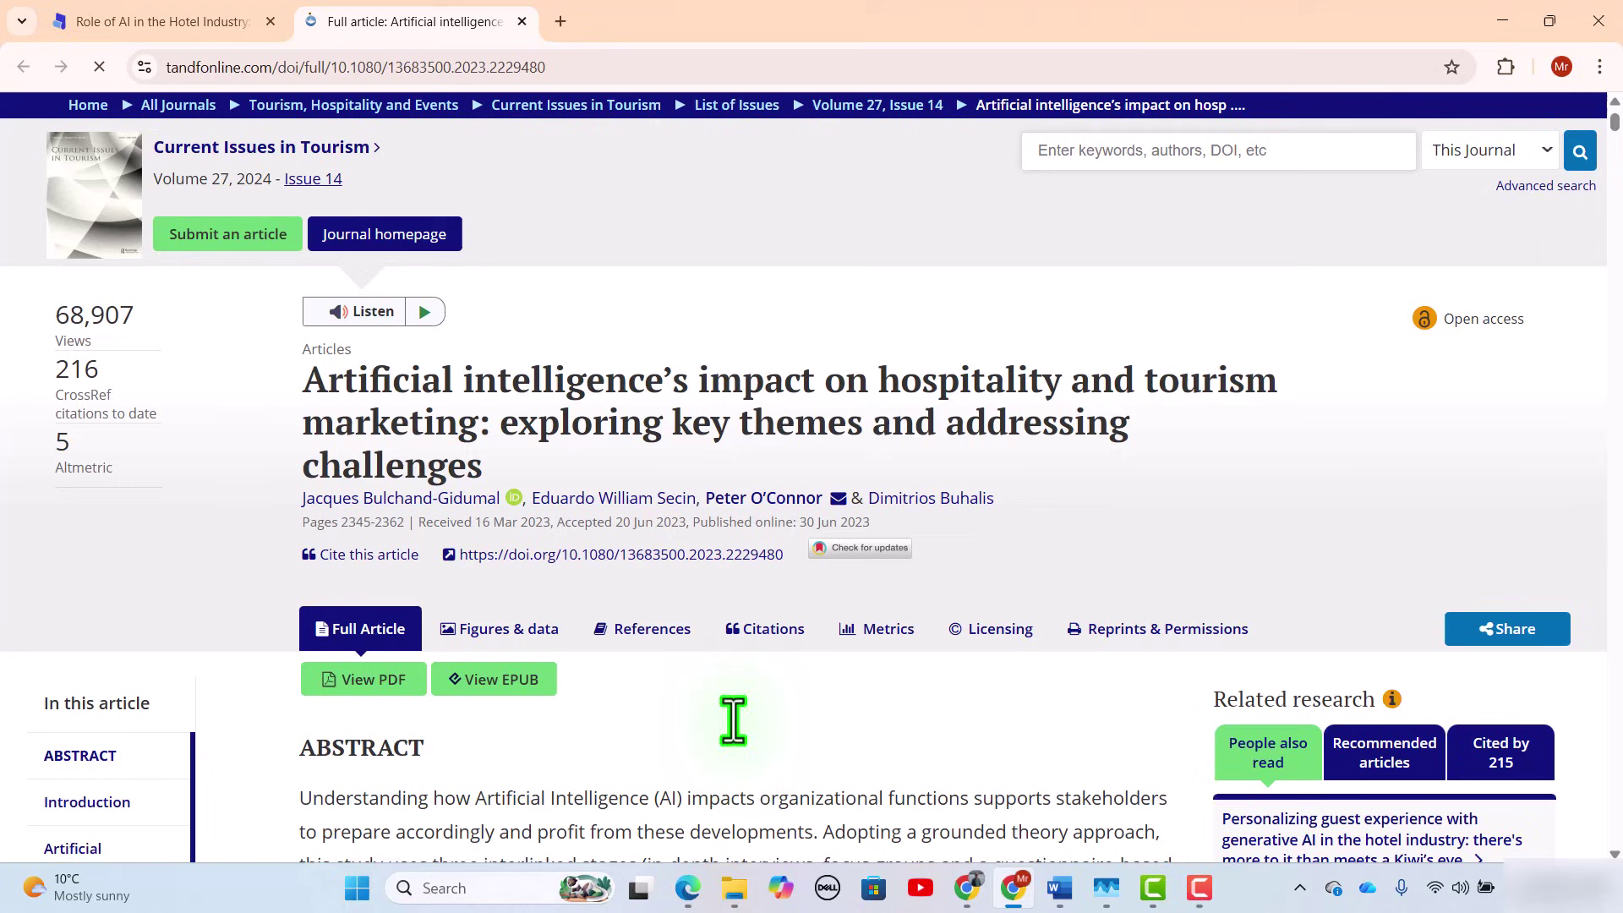
left_click(208, 17)
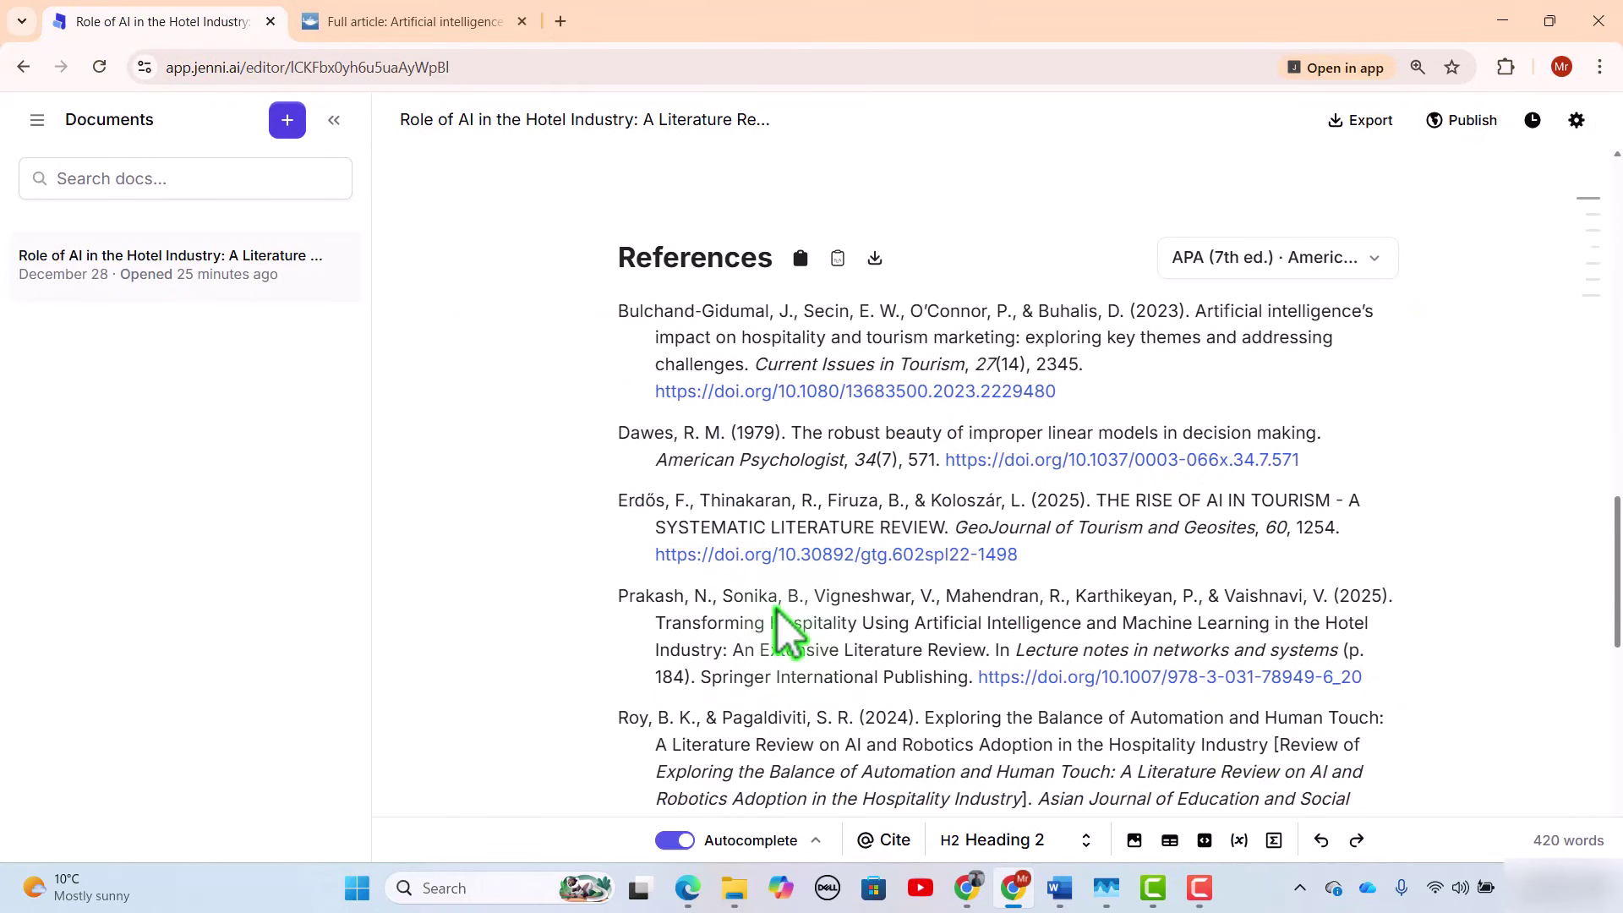
left_click(1012, 461)
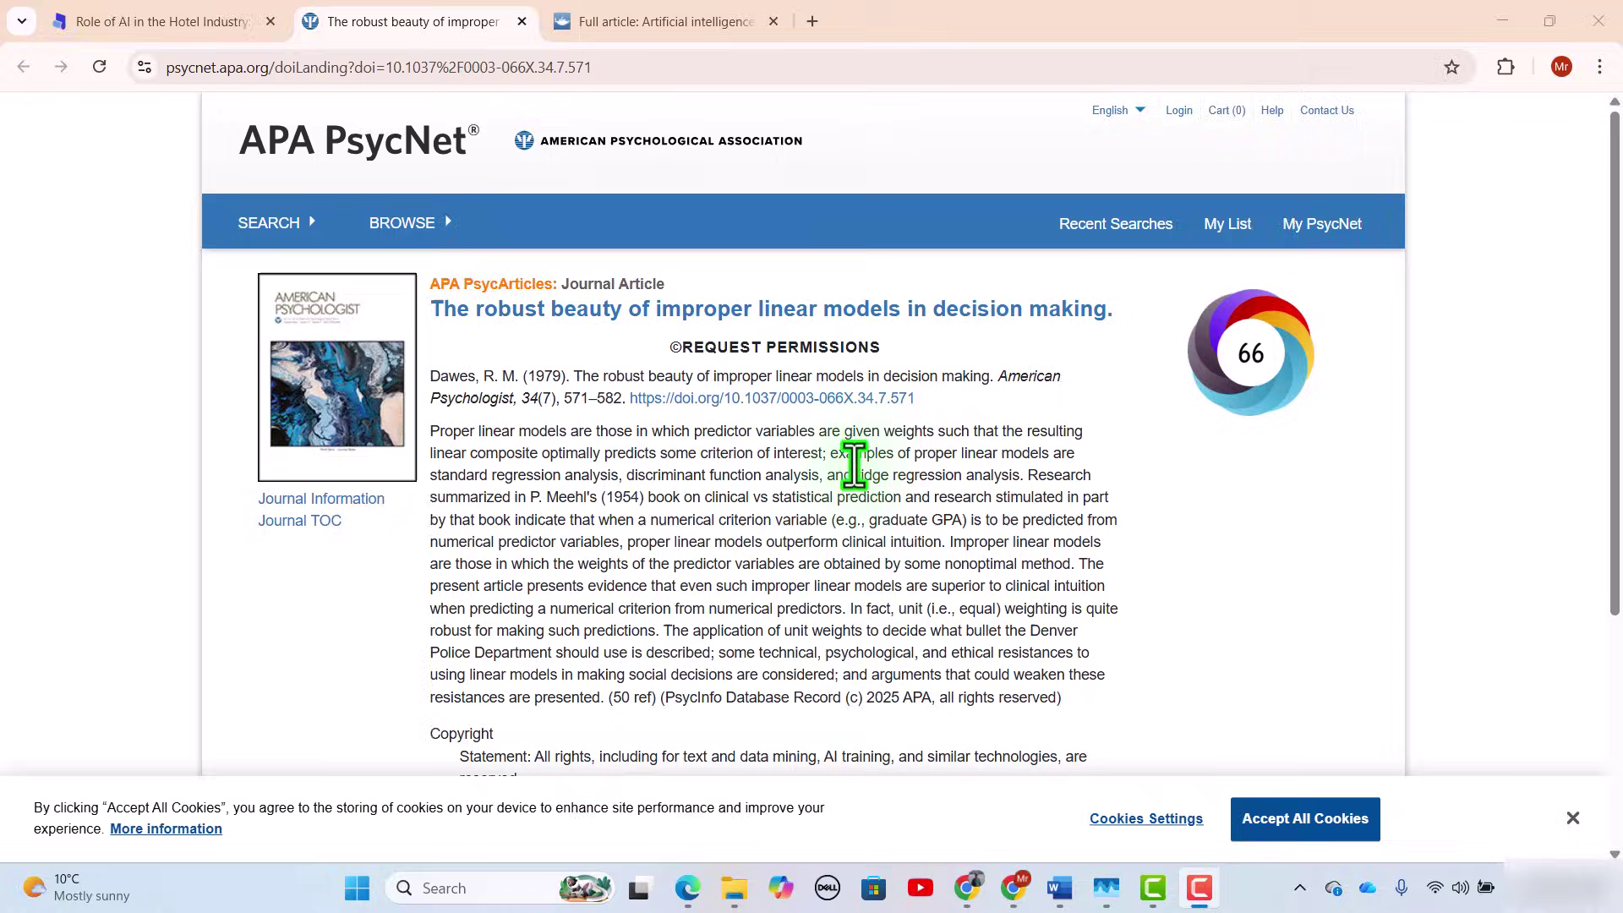
left_click(135, 18)
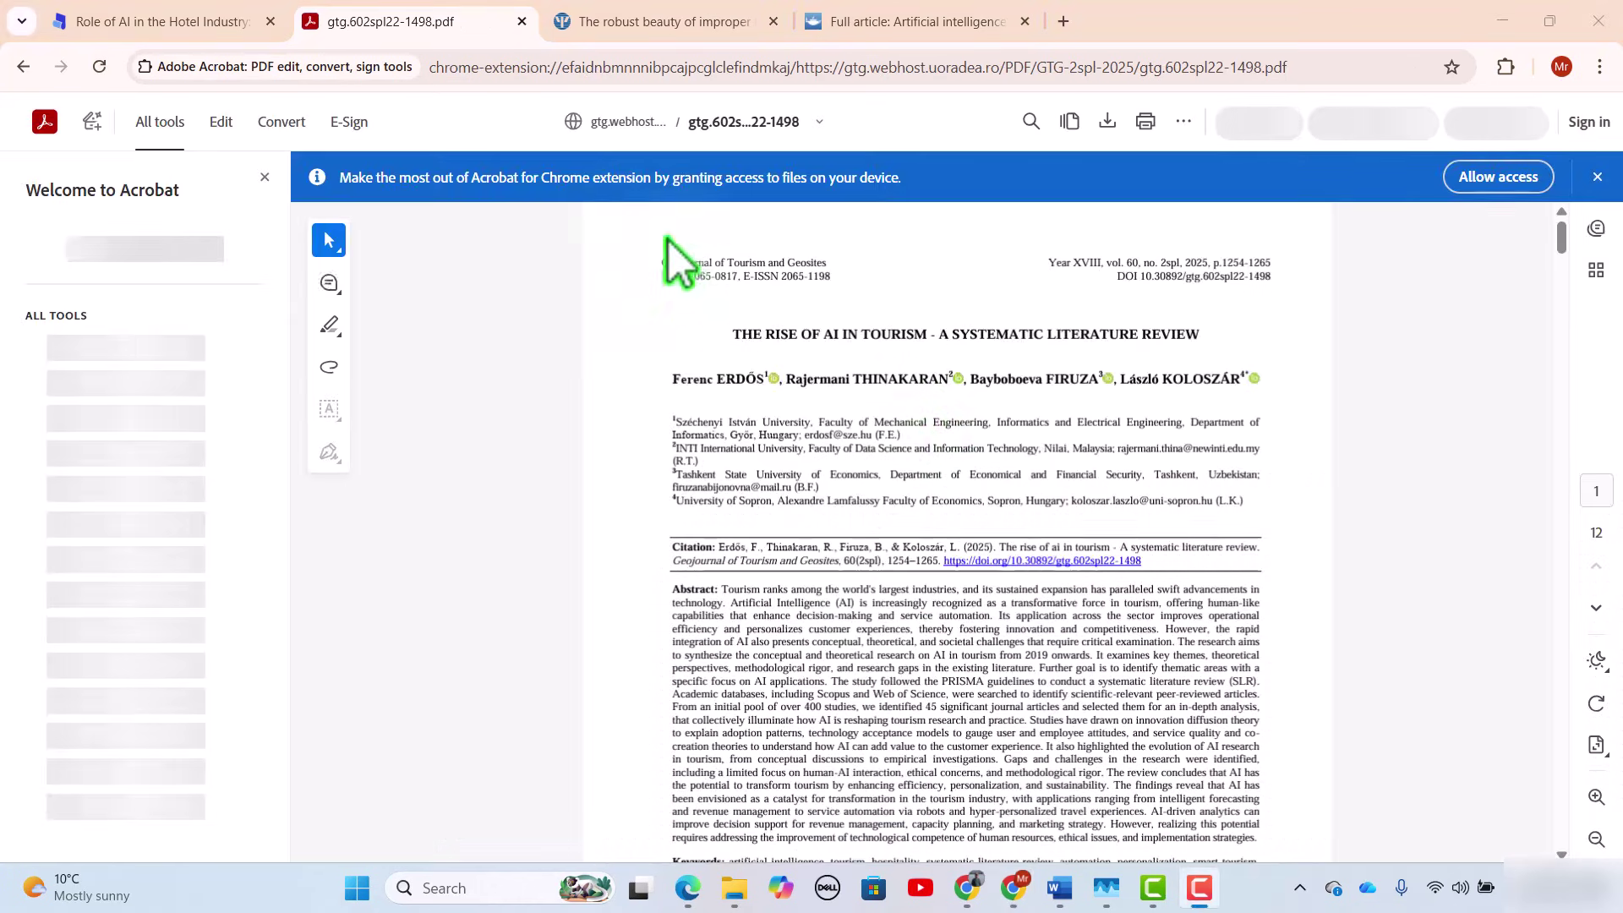
Open the DOI pages for the hotel-industry machine learning chapter and the automation and human touch review.
key("ctrl+shift+Tab")
left_click(997, 676)
scroll(428, 524, "down", 2)
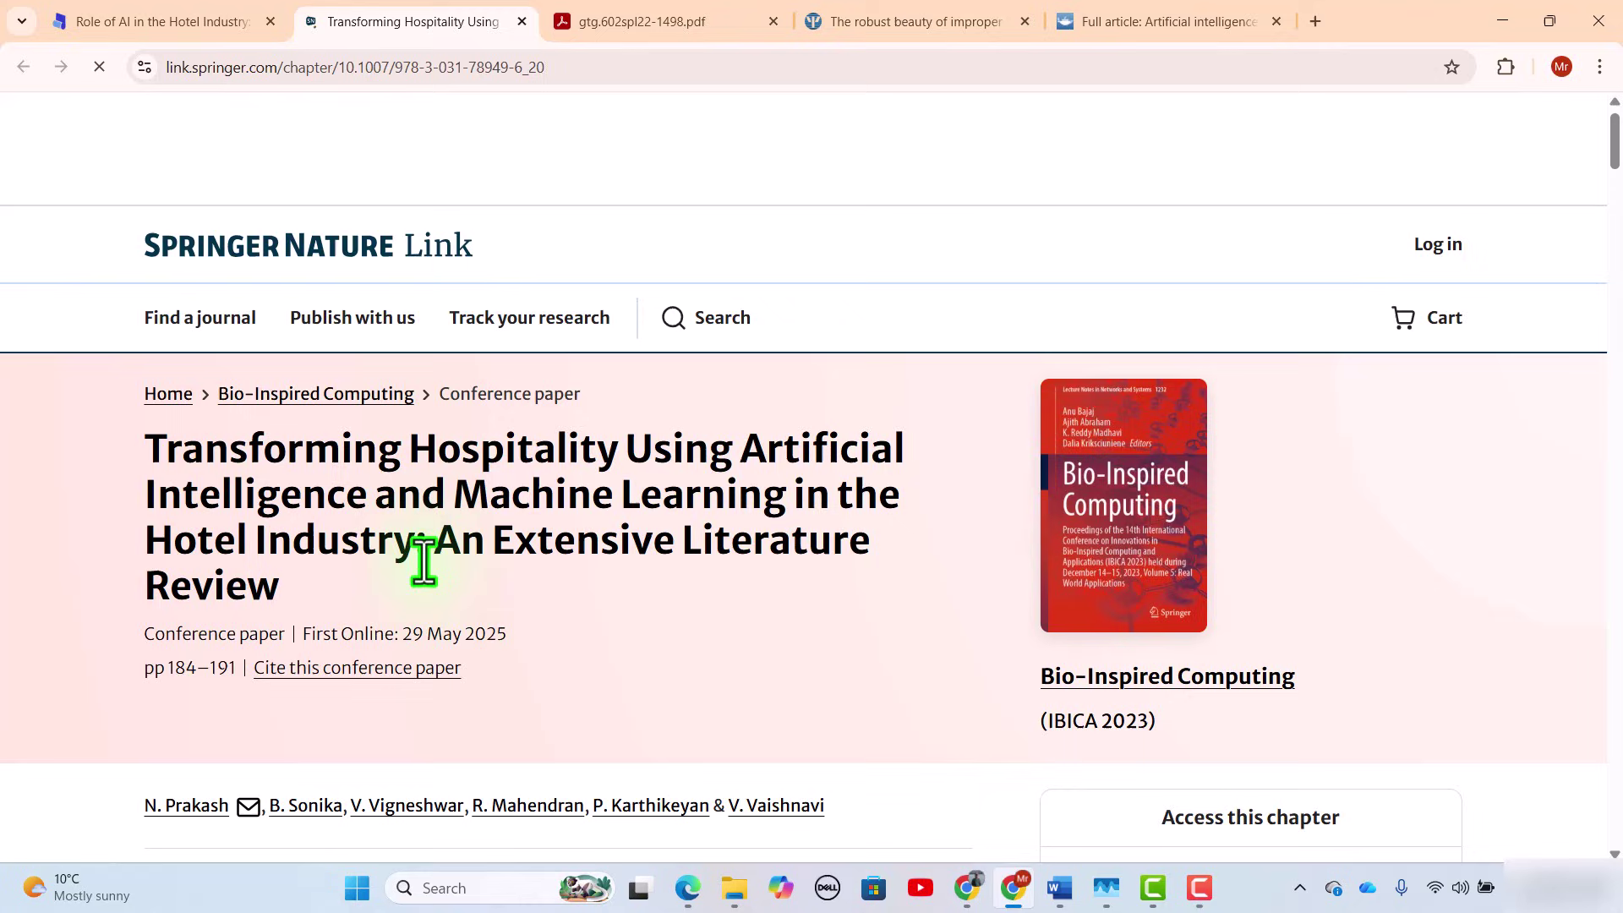
key("ctrl+shift+Tab")
scroll(994, 528, "down", 4)
left_click(985, 510)
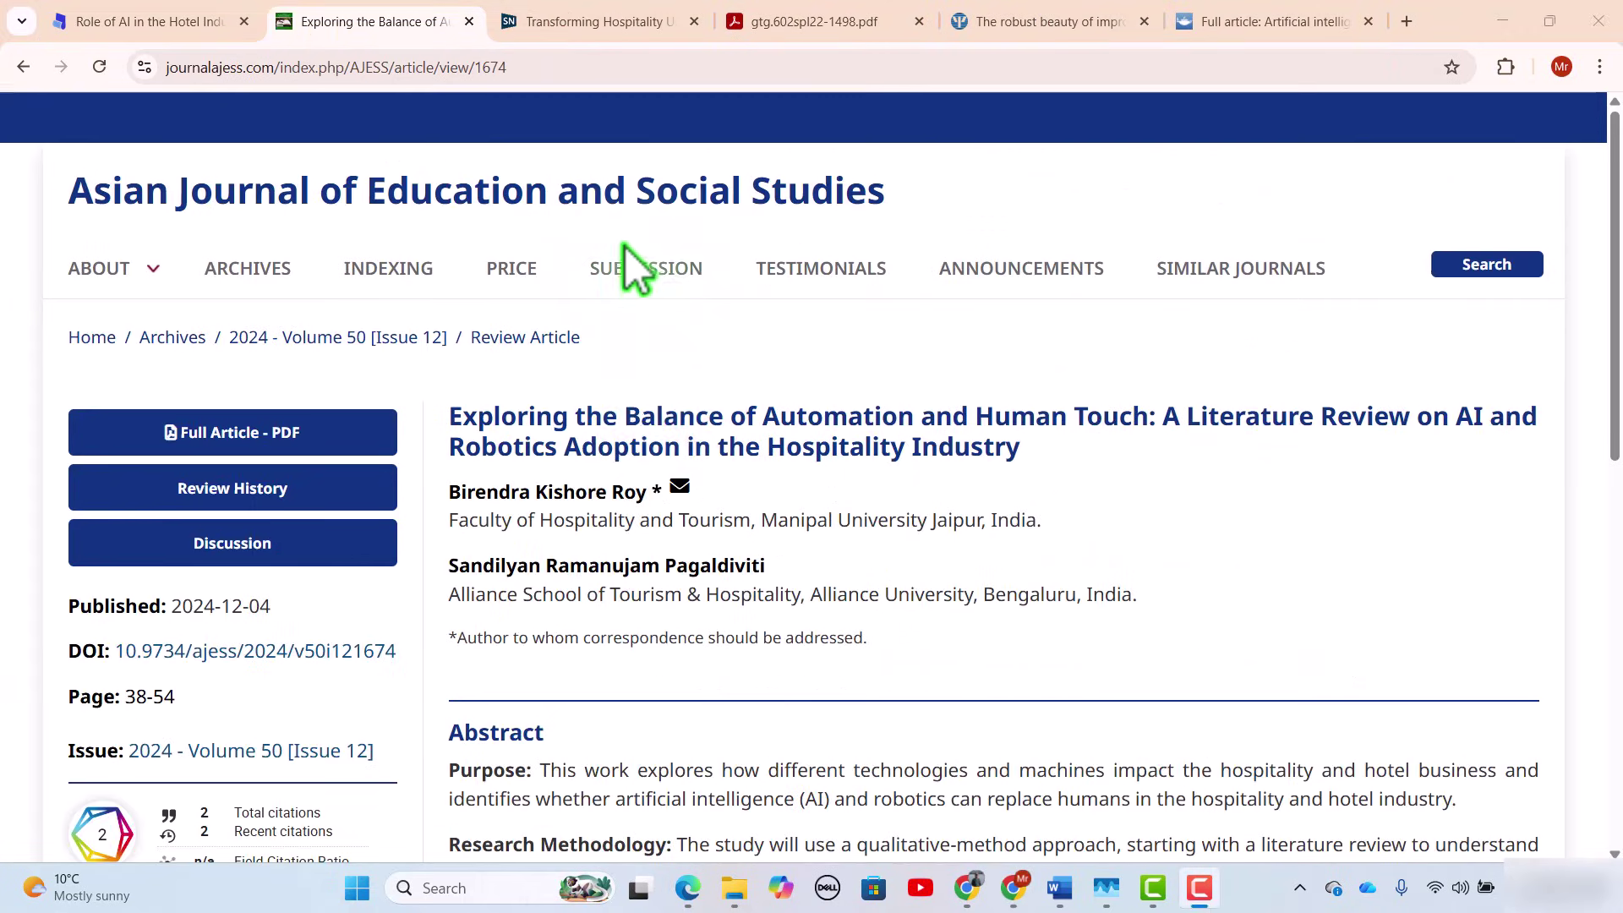
Recheck the automation and human touch article, then open the global hospitality 2030 article's DOI.
left_click(155, 21)
key("ctrl+Tab")
key("ctrl+shift+Tab")
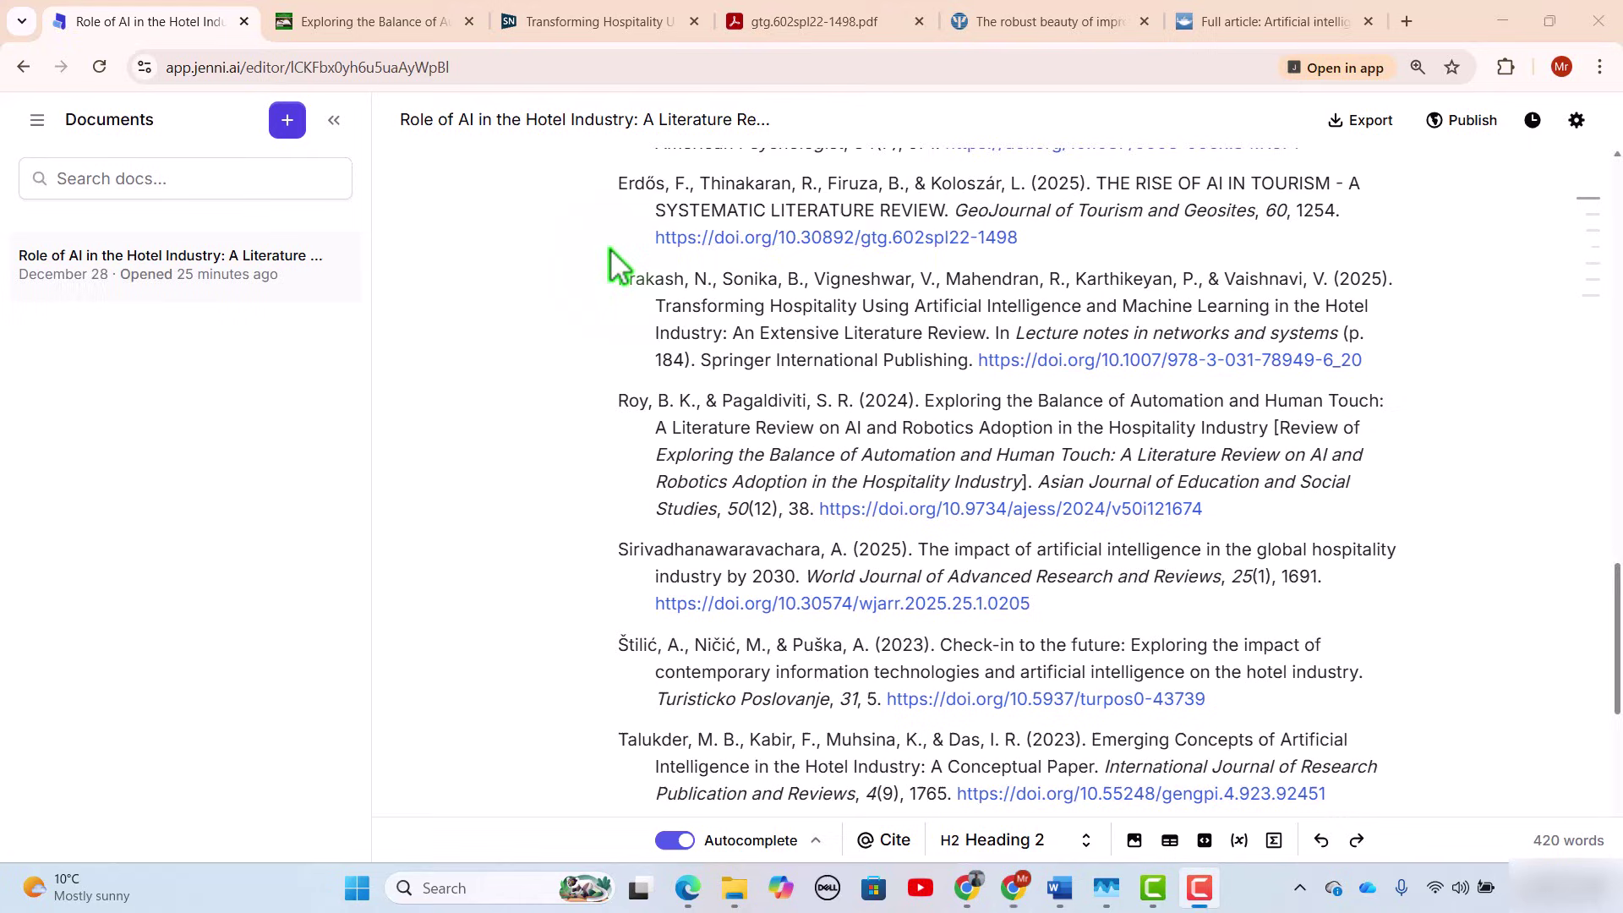
scroll(863, 580, "down", 1)
left_click(862, 507)
left_click(144, 18)
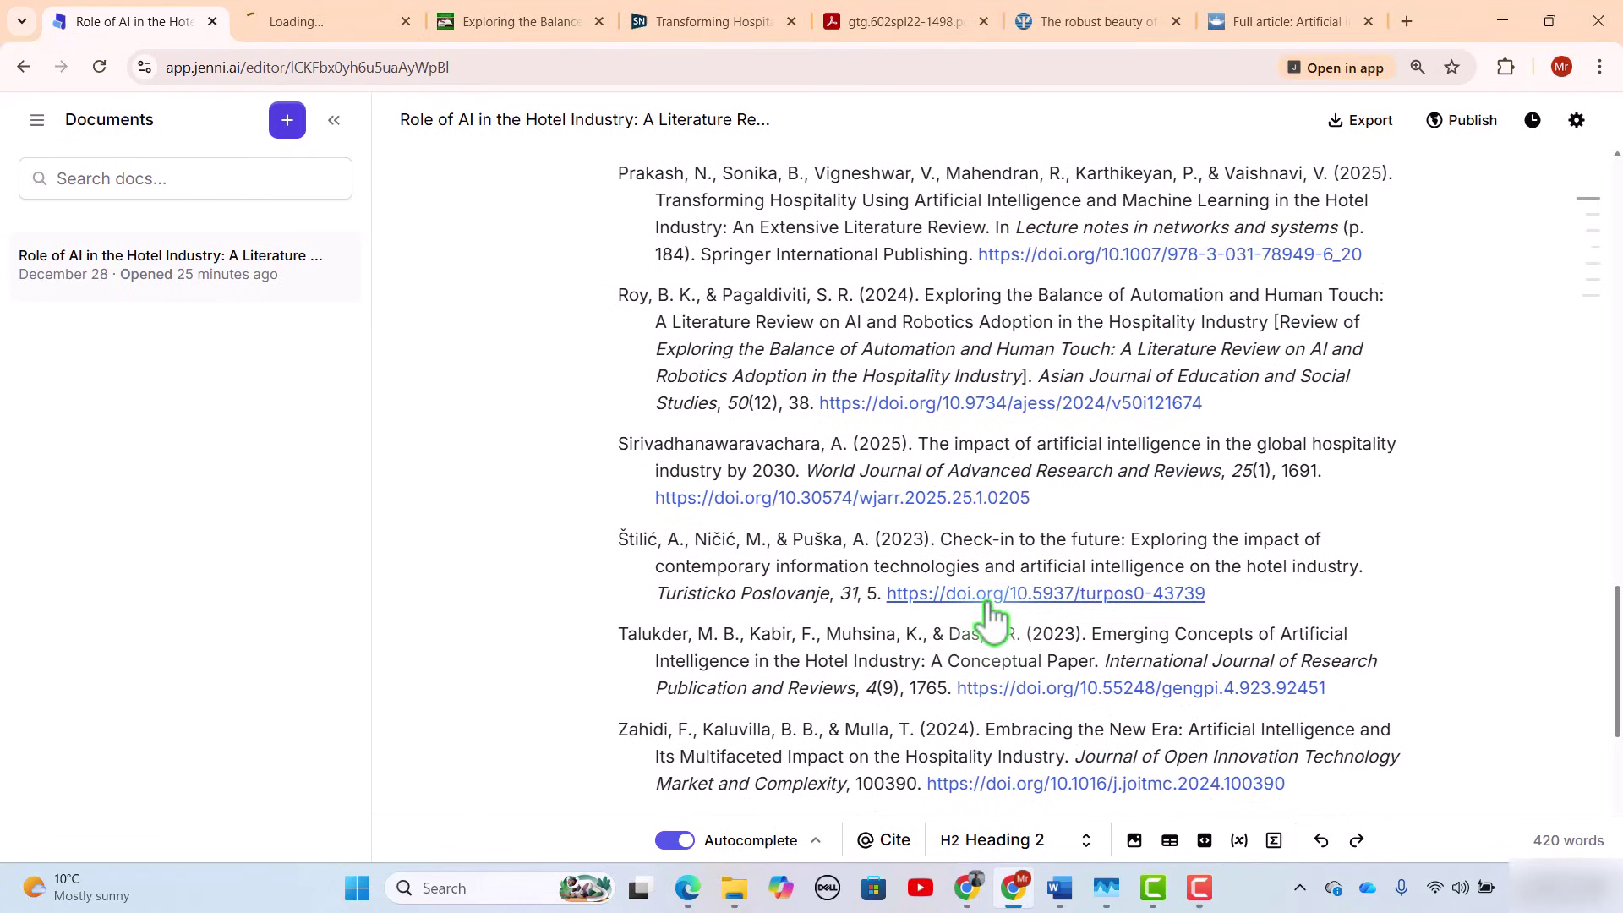
Open the Check-in, Emerging Concepts and Embracing the New Era DOIs in new tabs.
right_click(1021, 590)
left_click(1063, 326)
scroll(1030, 596, "down", 1)
right_click(1030, 589)
left_click(1099, 319)
right_click(1067, 681)
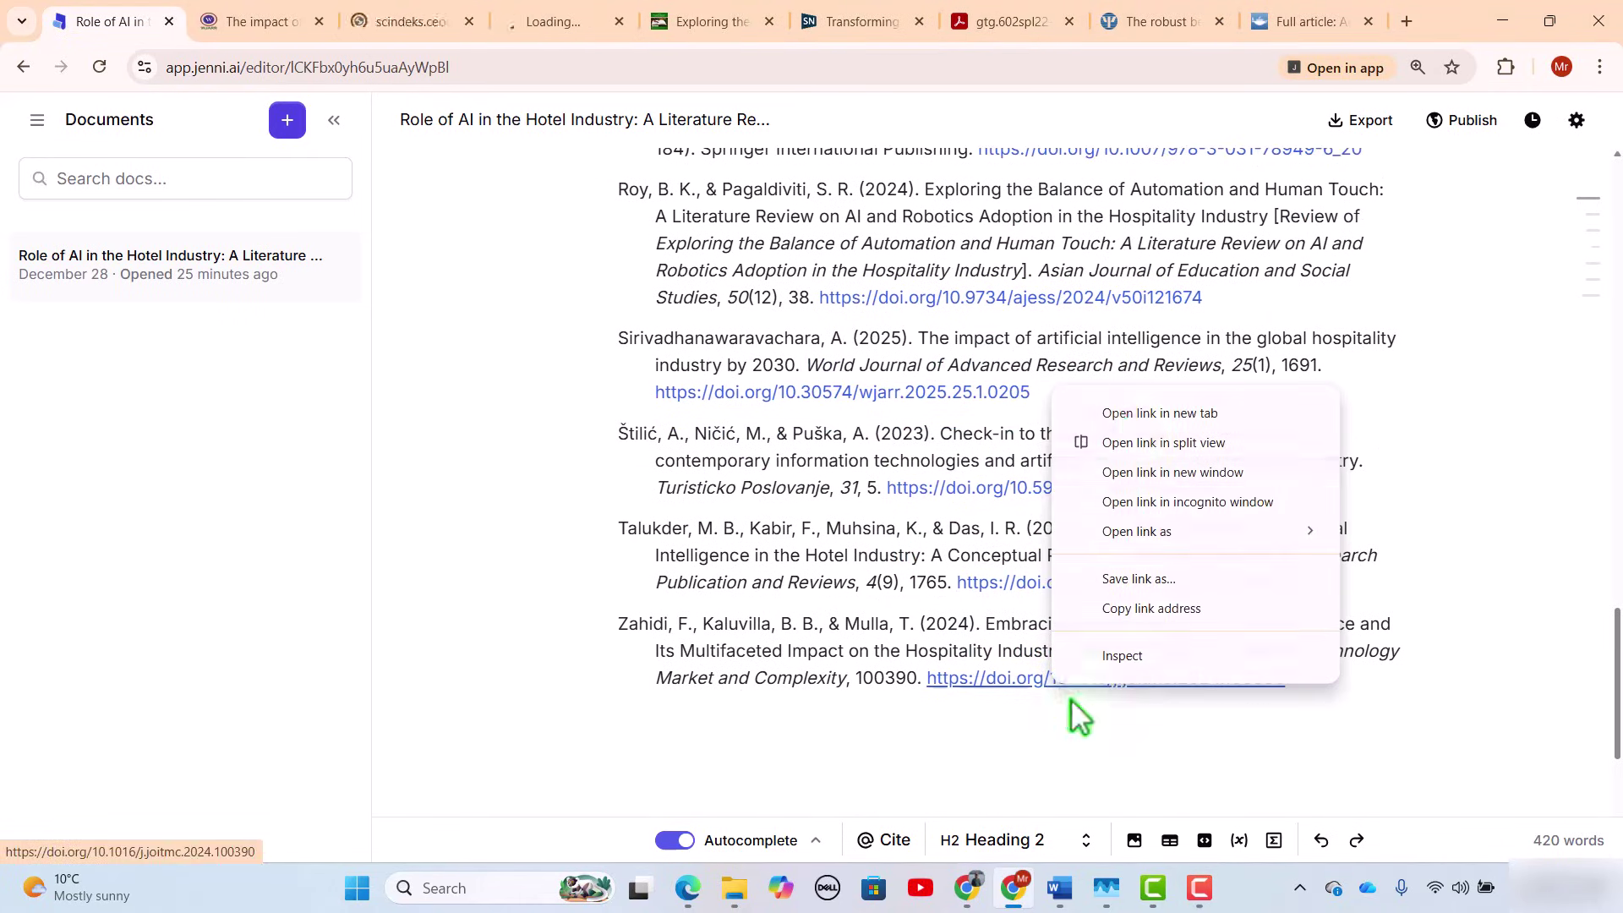
left_click(1099, 418)
scroll(429, 408, "up", 1)
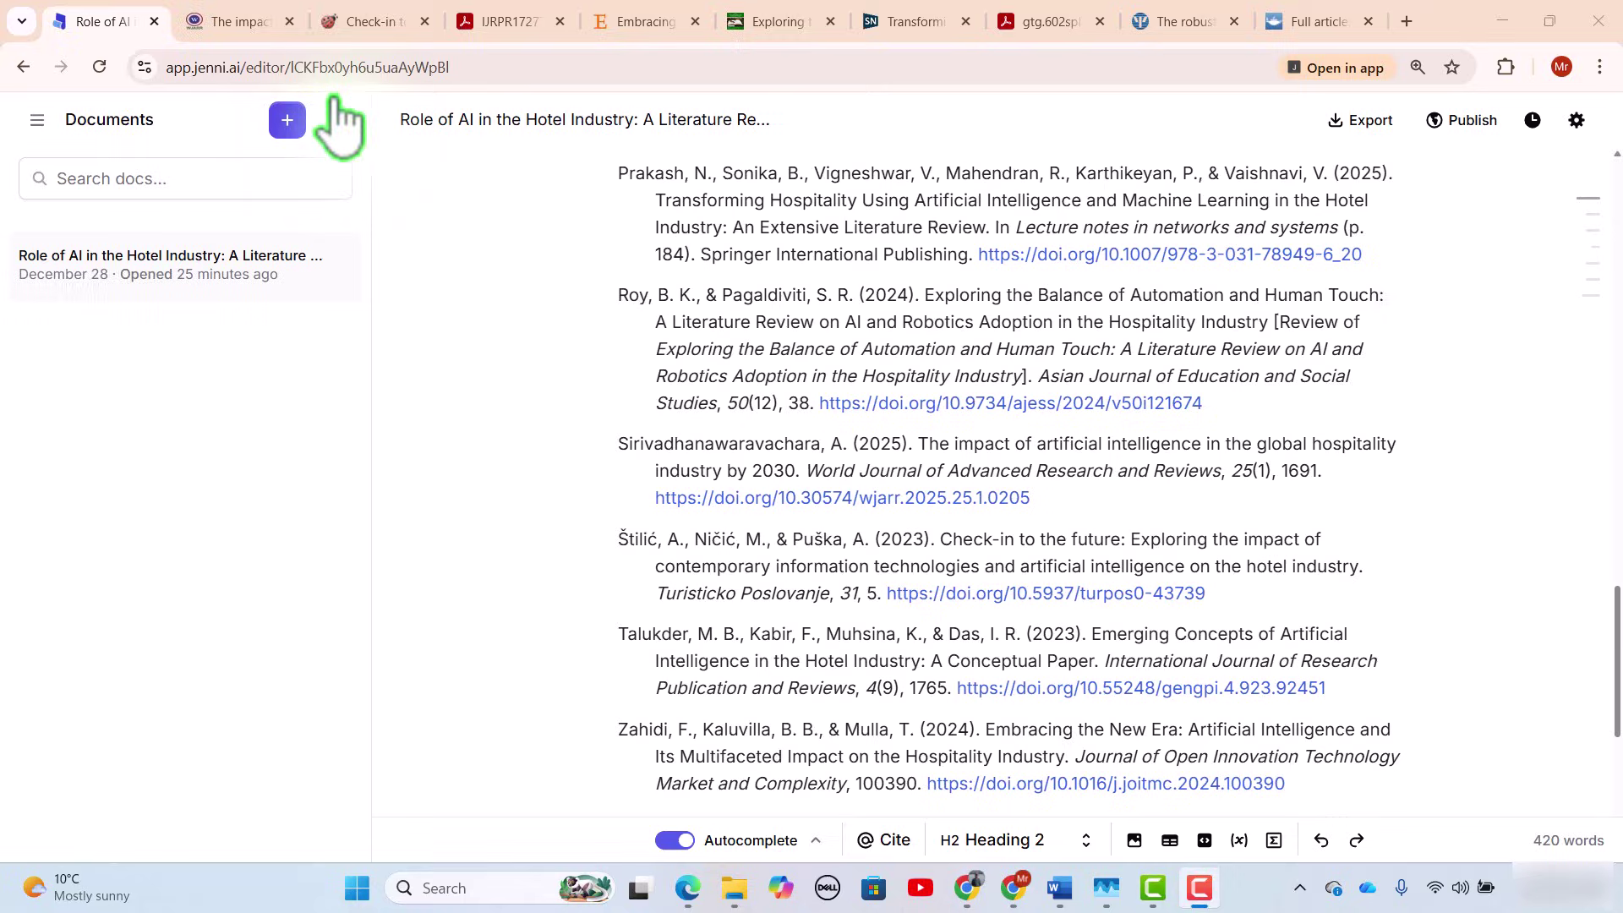
Review each newly opened article tab, then go back to the literature review document.
left_click(241, 21)
left_click(389, 32)
left_click(503, 25)
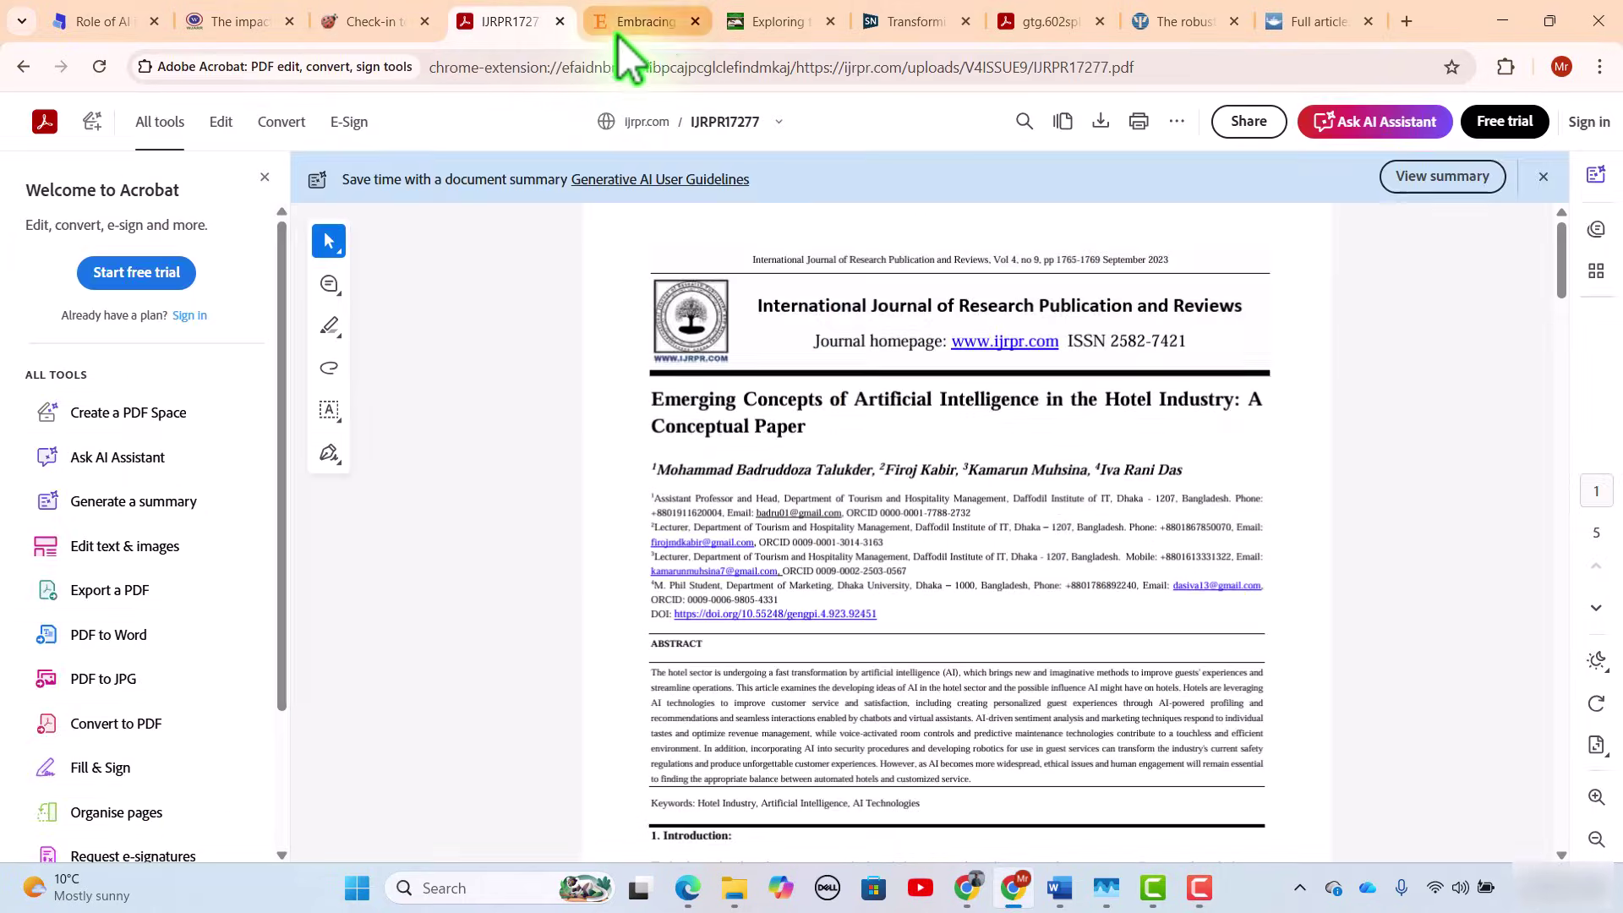
left_click(626, 27)
left_click(102, 22)
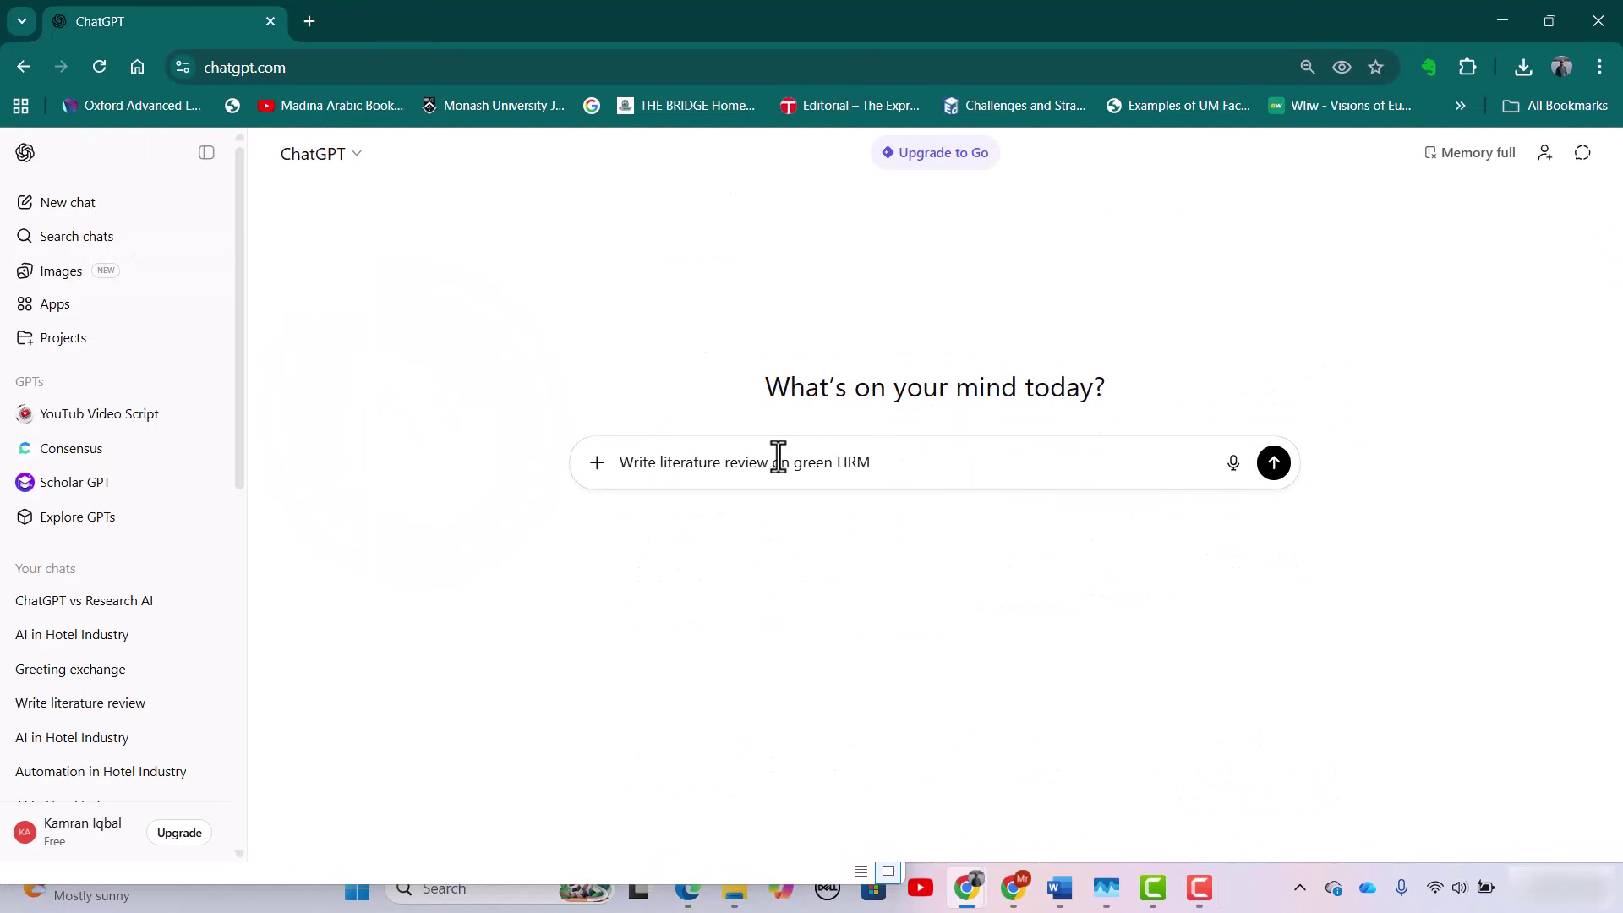
Send the 'Write literature review on green HRM' prompt and scroll through the streamed answer.
key("Return")
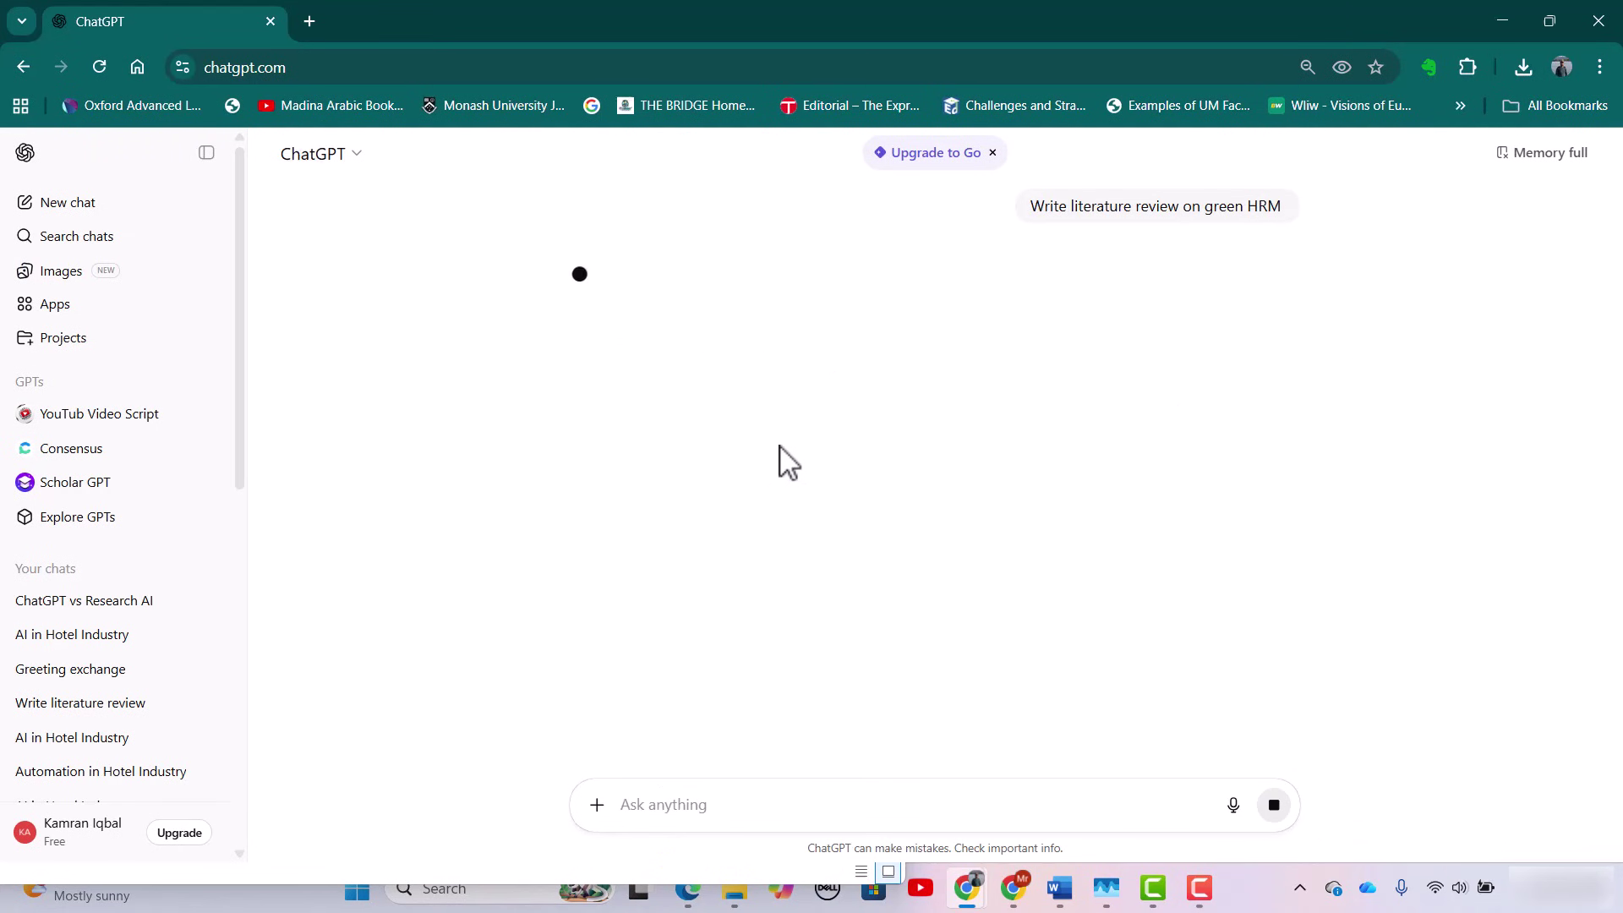
scroll(779, 461, "down", 5)
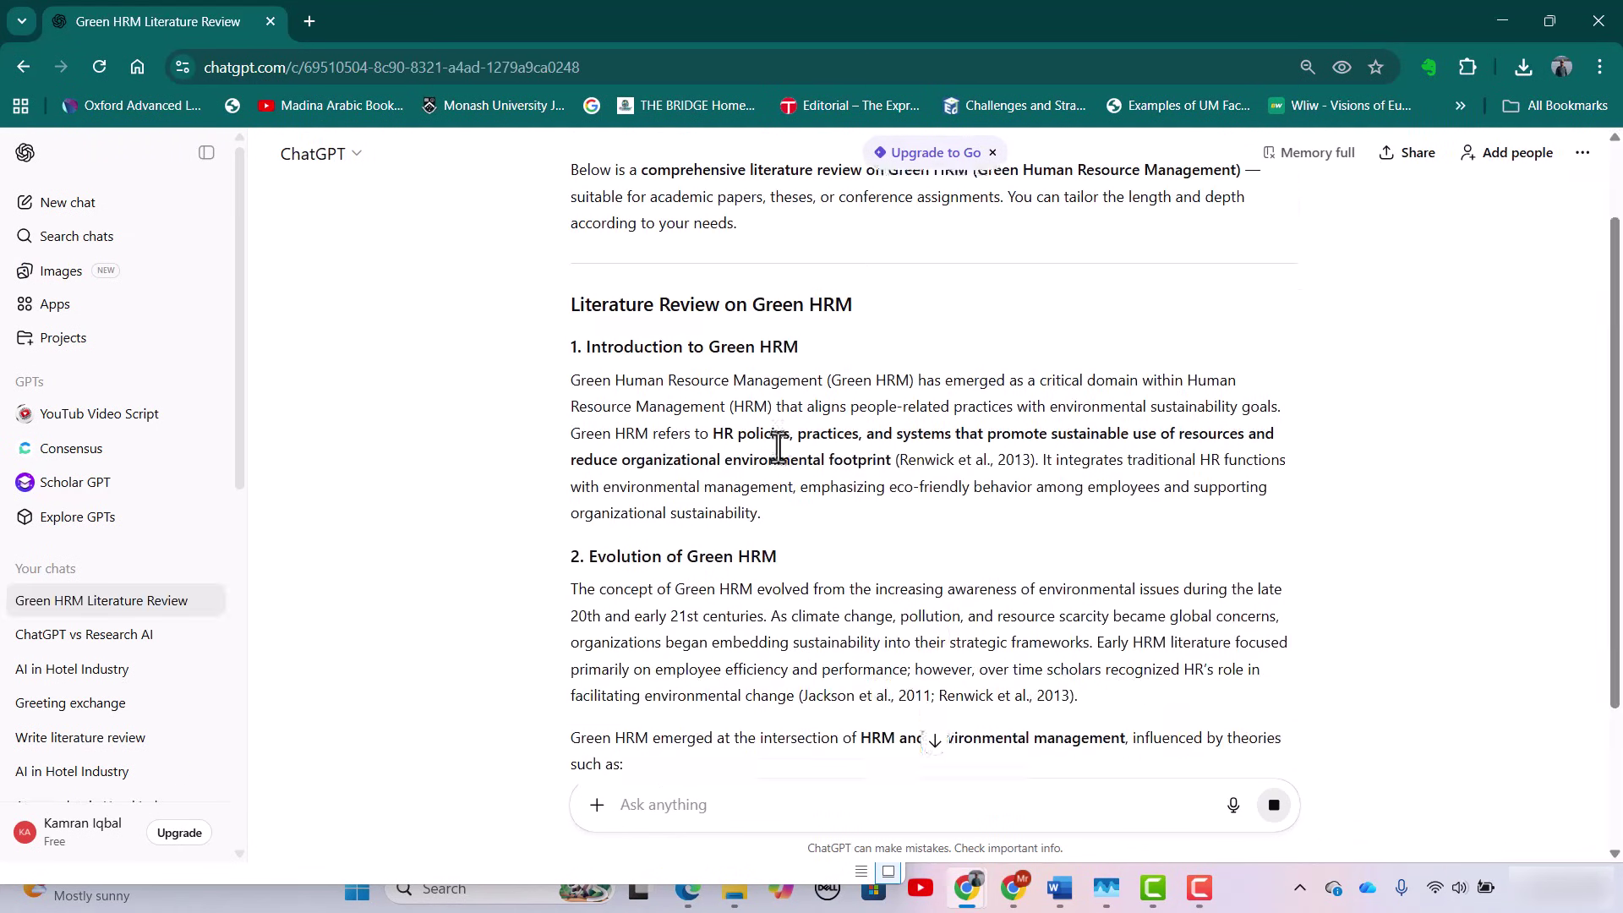
scroll(779, 461, "down", 15)
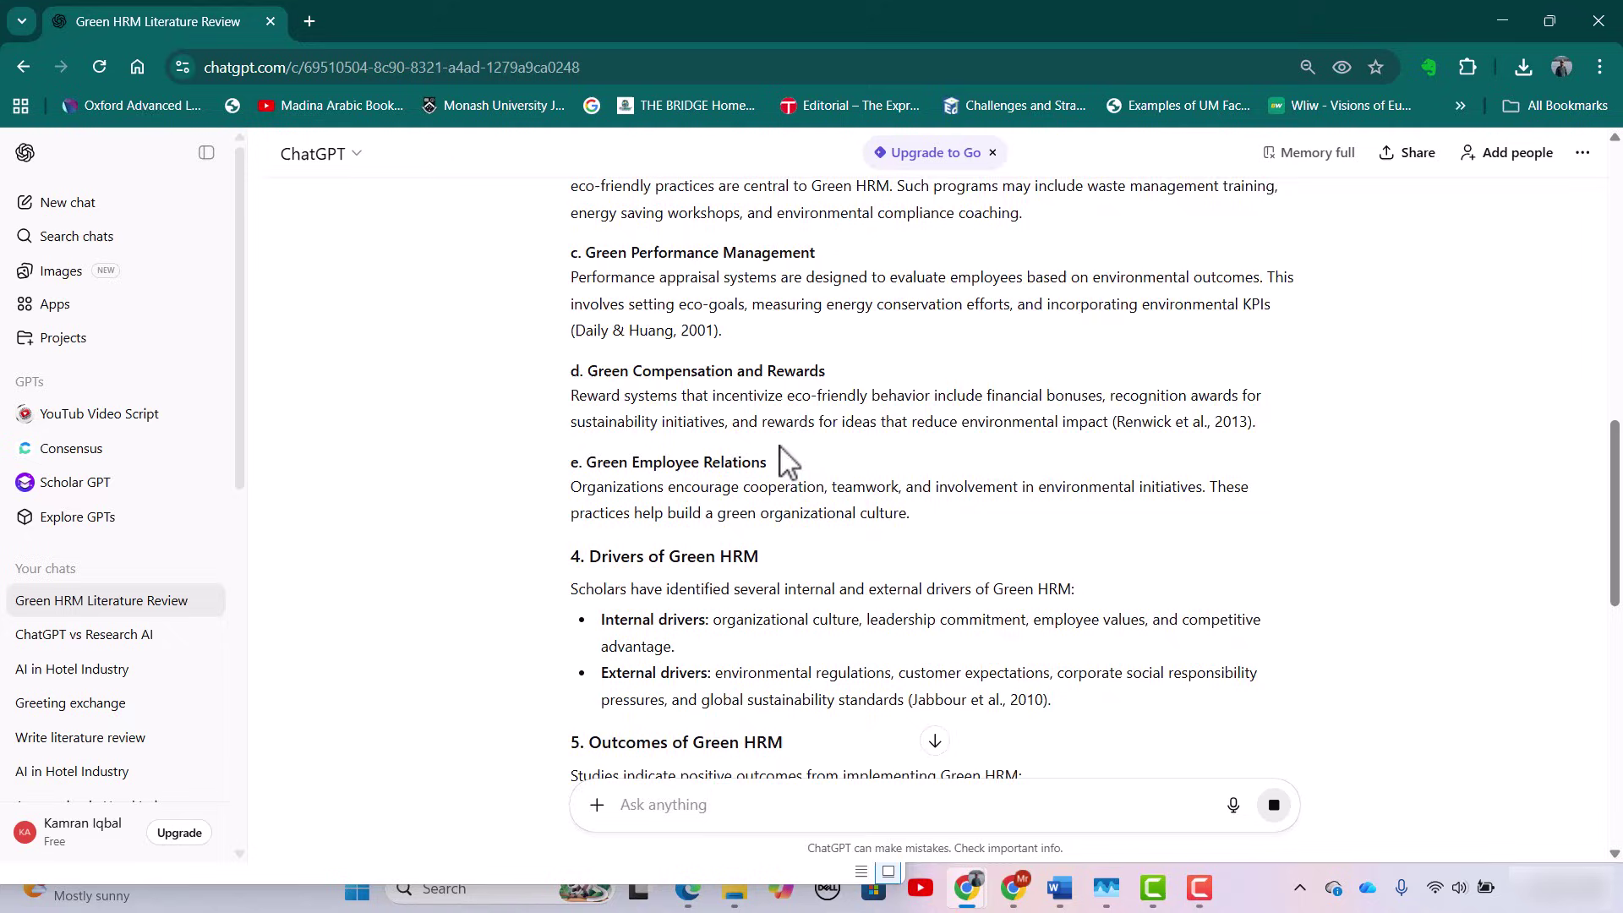
scroll(778, 448, "down", 15)
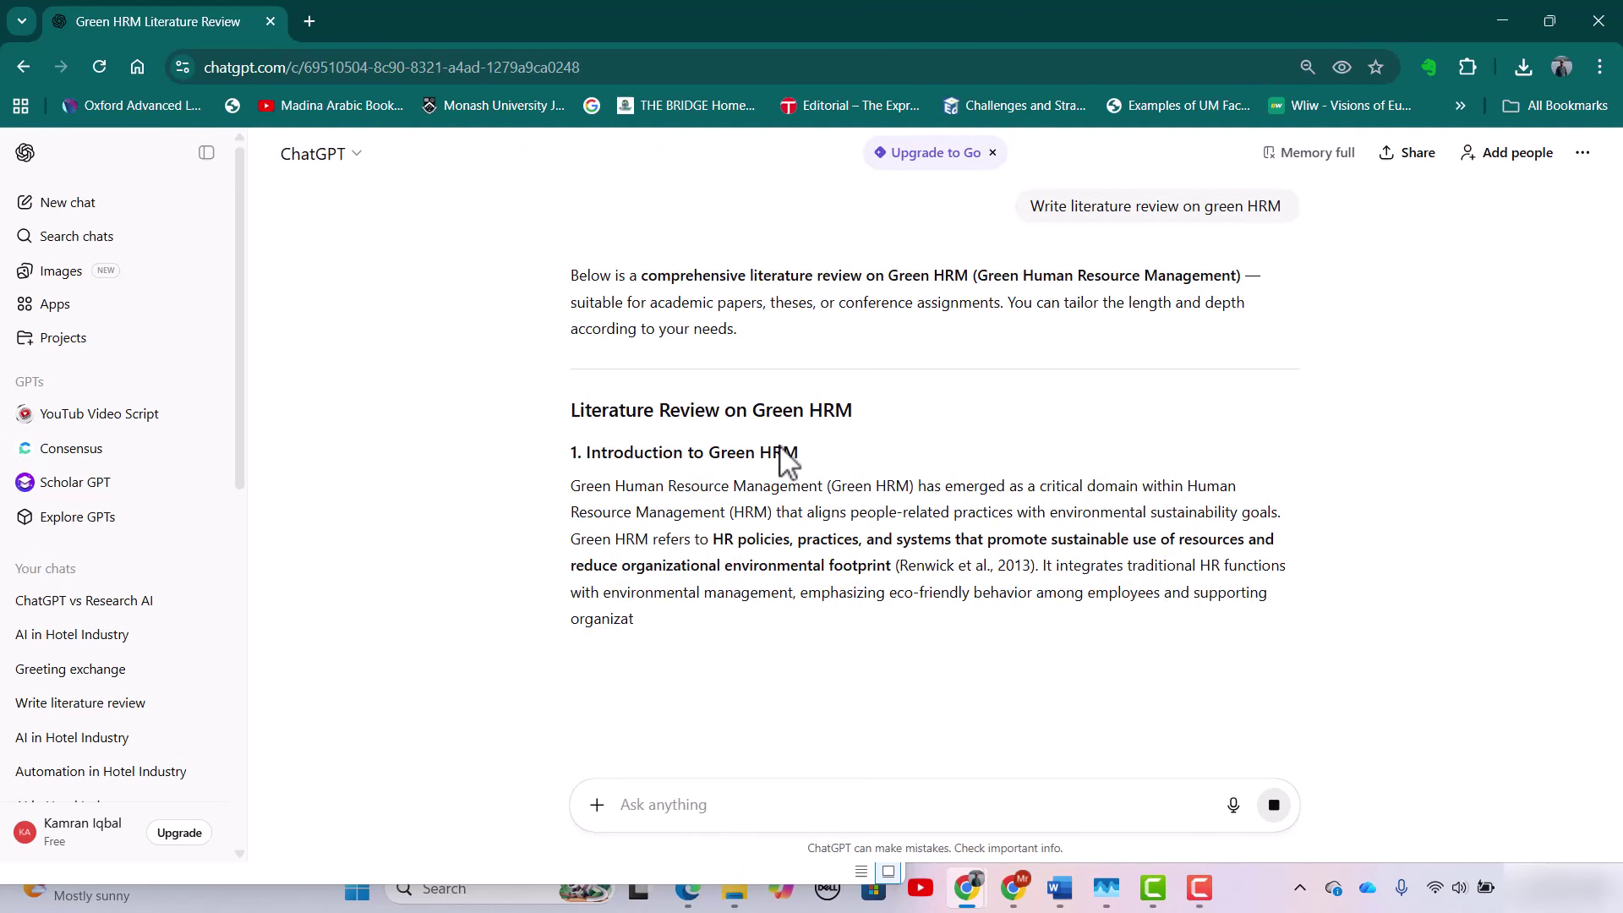
scroll(778, 461, "down", 15)
scroll(782, 461, "down", 20)
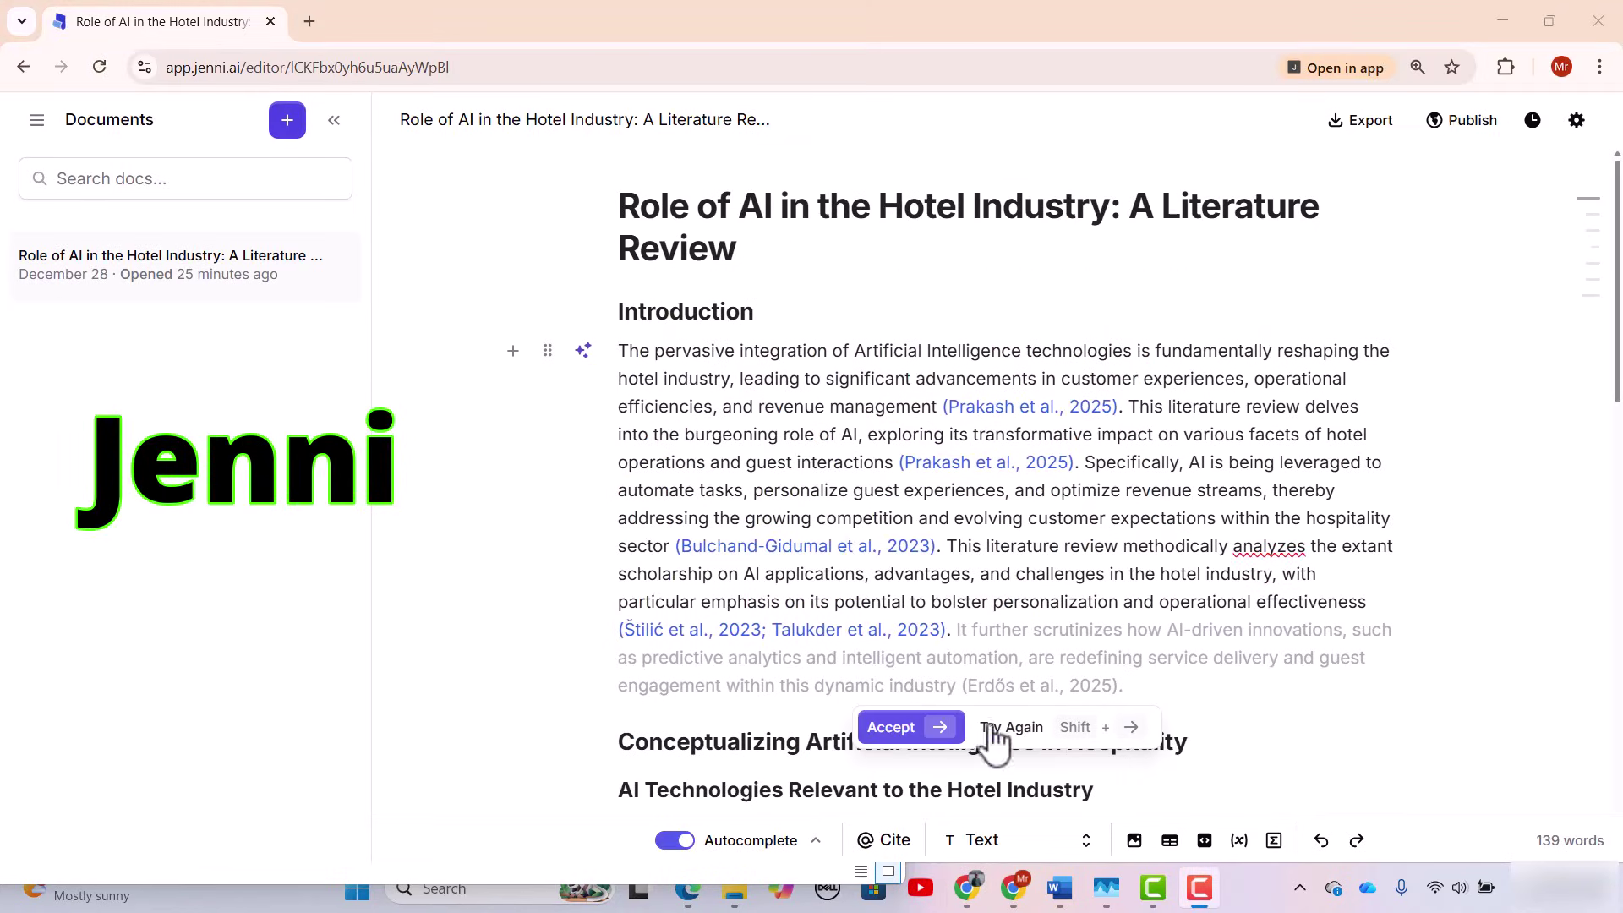
Accept the suggested sentences on AI-driven innovations and data-centric decision-making.
left_click(894, 727)
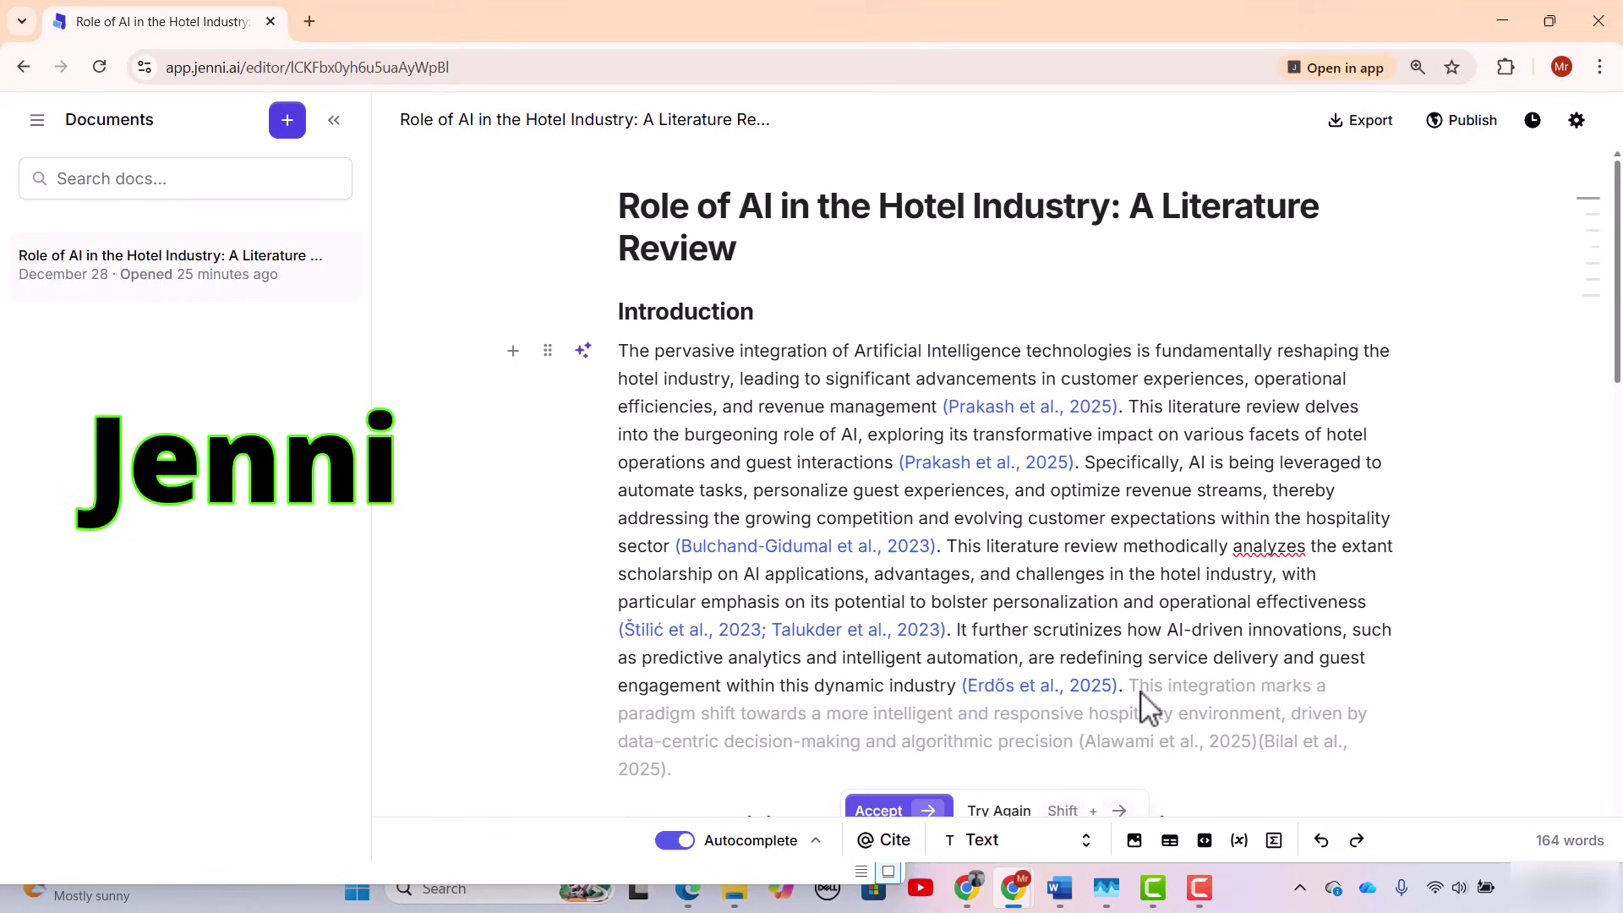
left_click(894, 710)
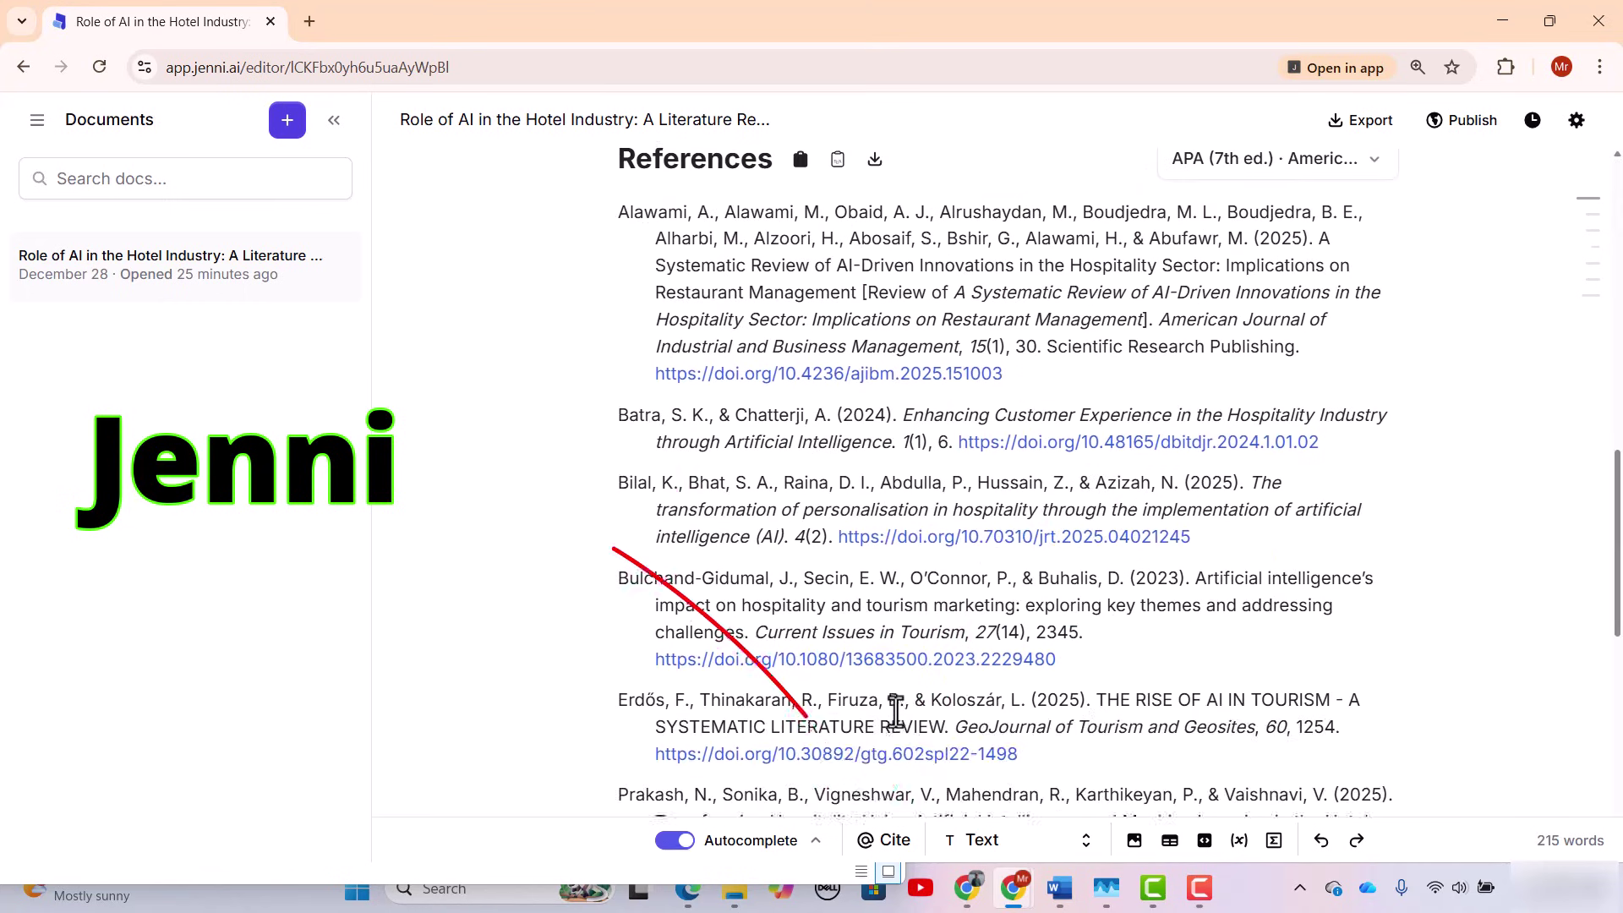